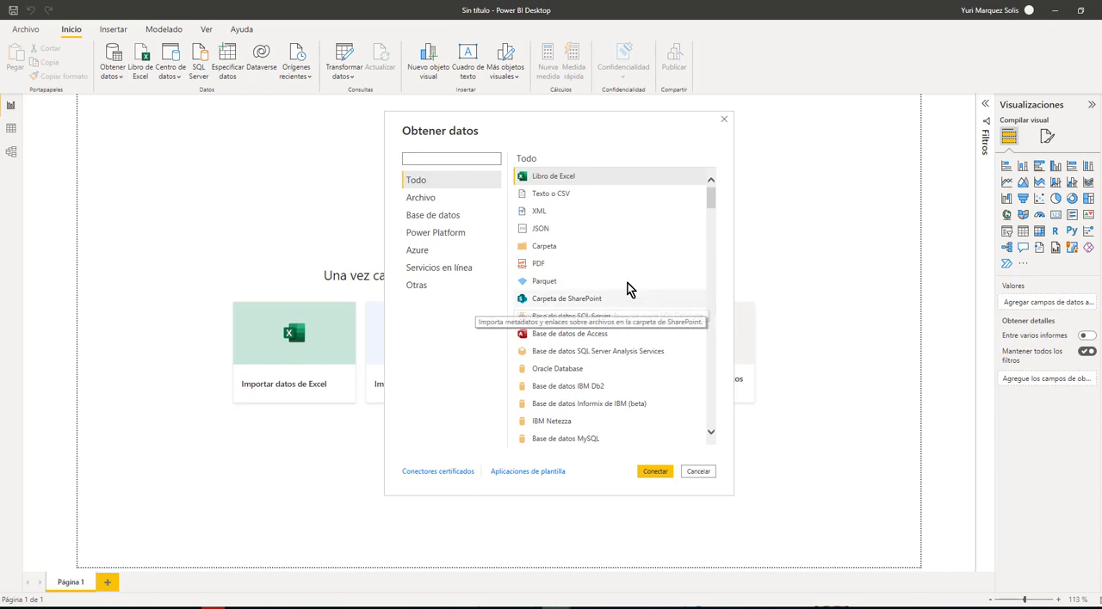
Connect to the Excel workbook "1 Ventas Adventure Works.xlsx" from the "archivos base Taller Power BI" folder on the sysData (E:) drive
left_click(560, 180)
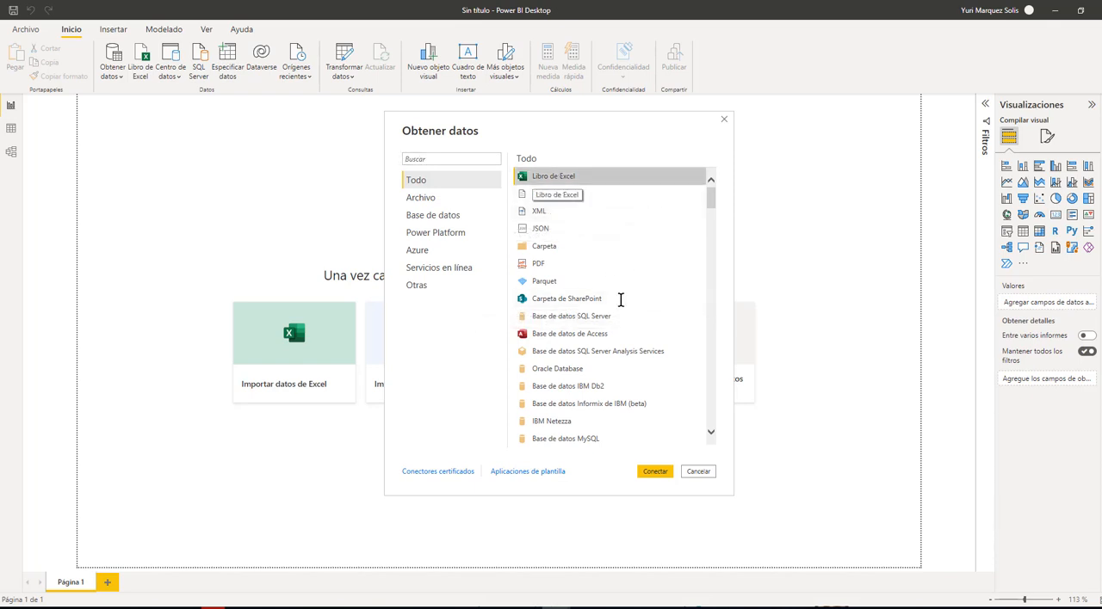
left_click(656, 474)
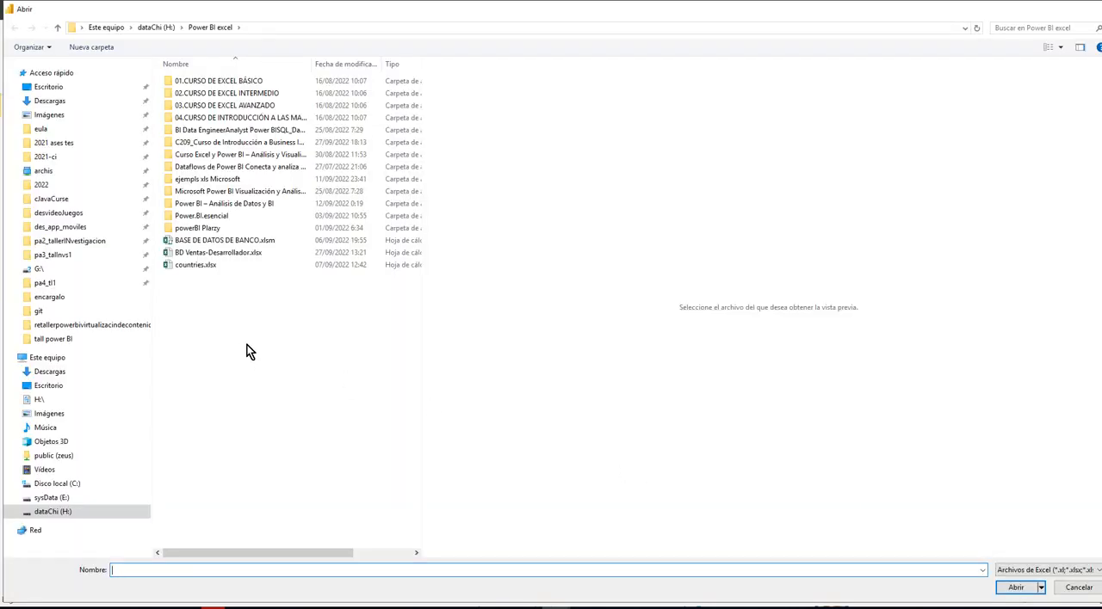
left_click(54, 497)
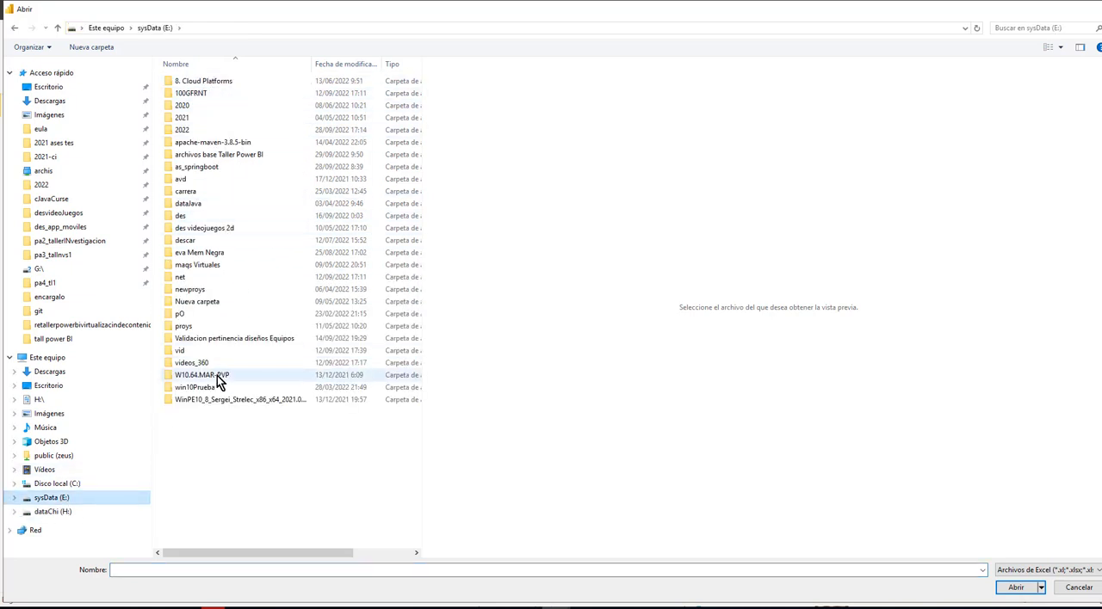
double_click(233, 155)
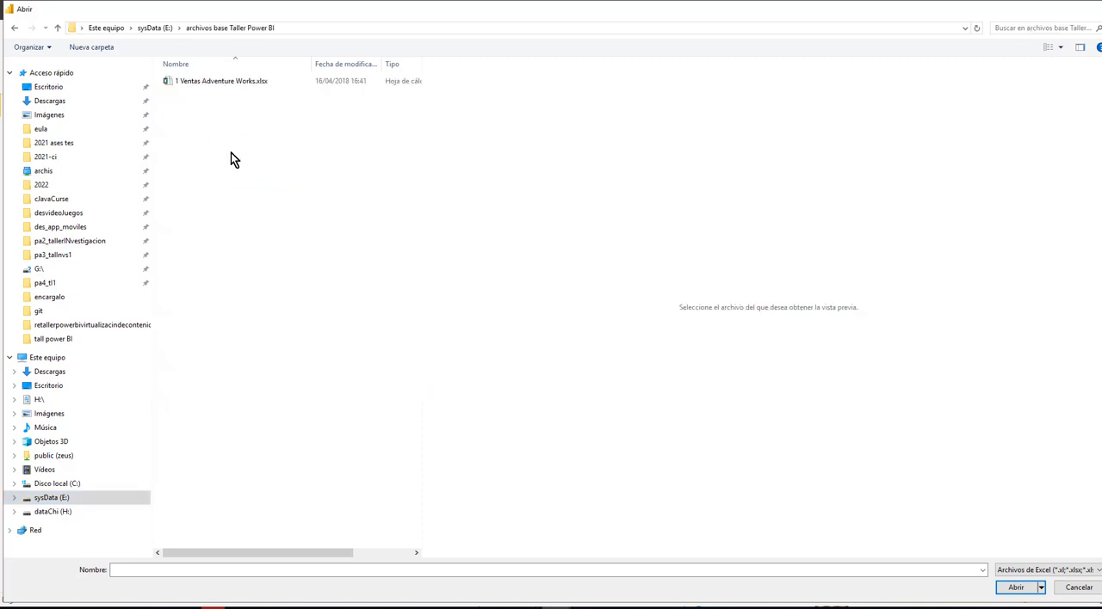
left_click(232, 81)
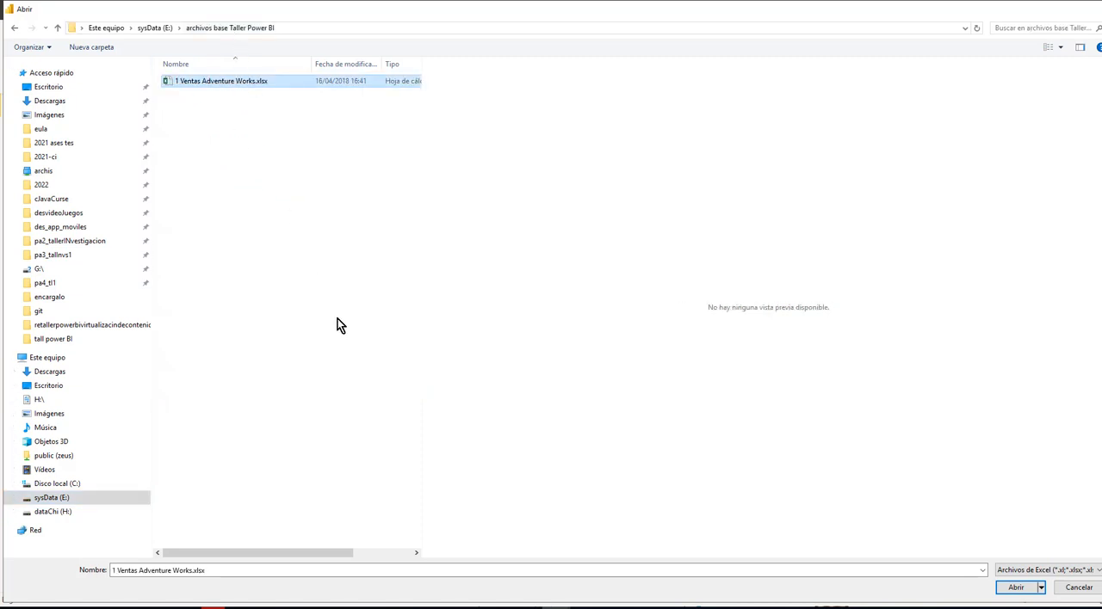
left_click(252, 129)
left_click(228, 83)
left_click(1019, 589)
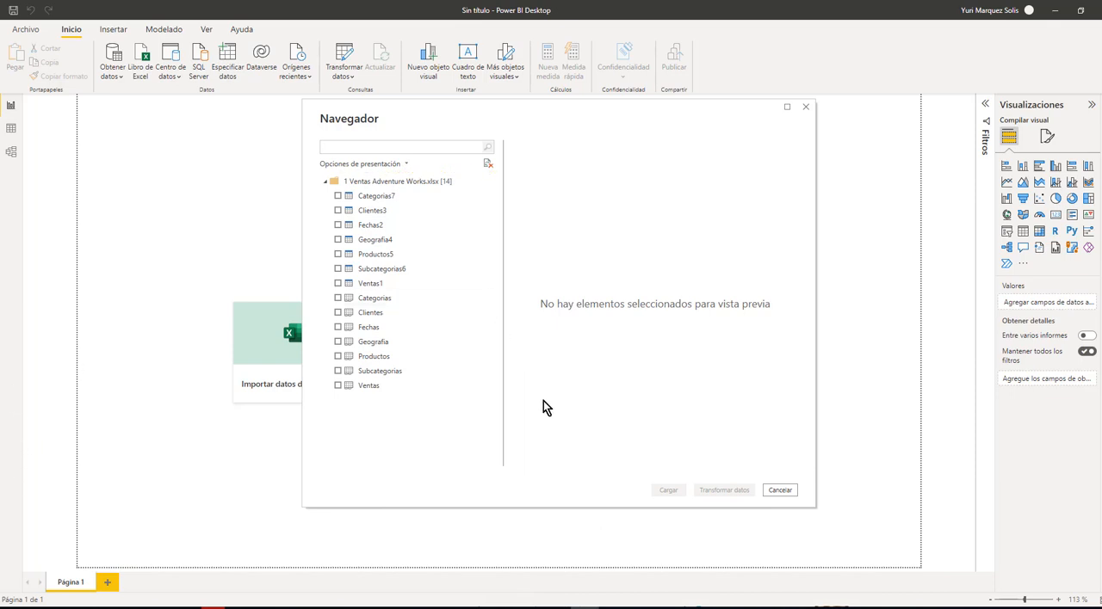
Choose the Clientes sheet, check its preview, and load it into the report
left_click(337, 313)
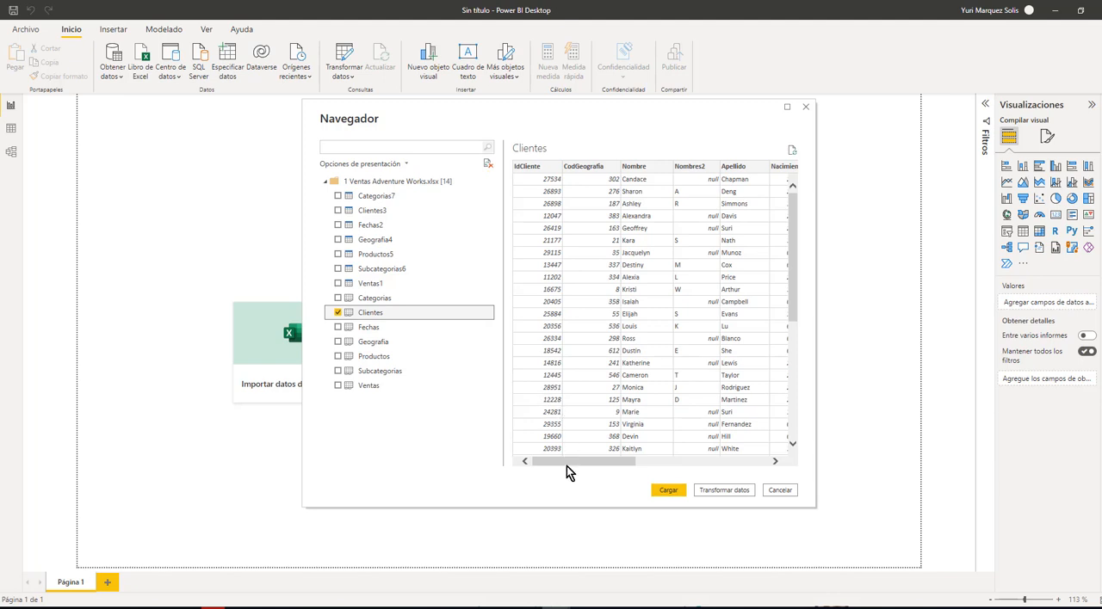
mouse_move(565, 463)
left_mouse_down()
mouse_move(666, 461)
mouse_move(721, 474)
mouse_move(554, 460)
left_mouse_up()
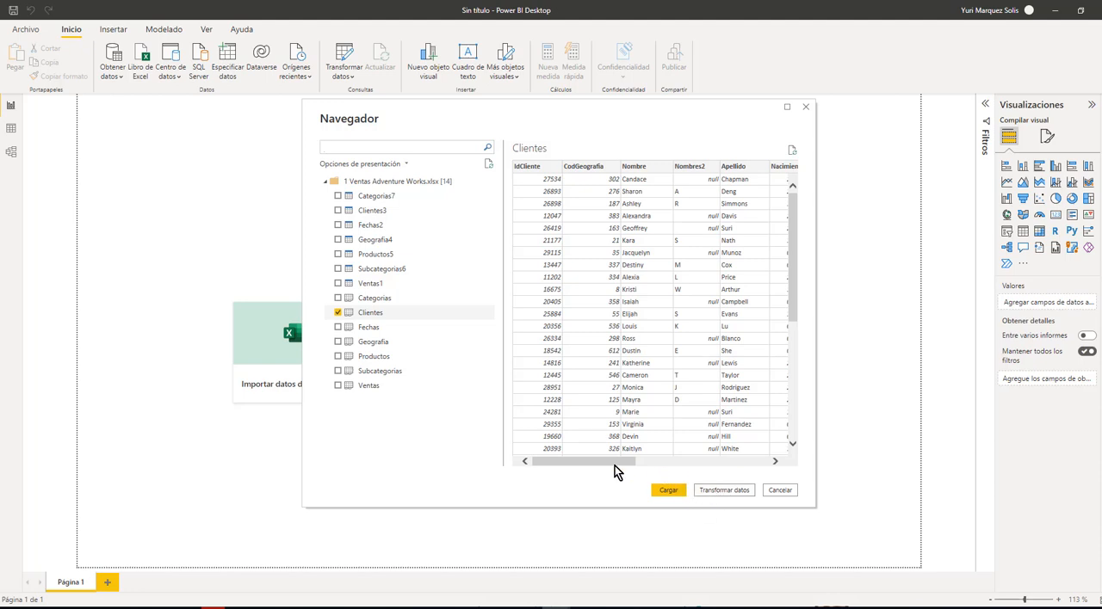
mouse_move(615, 465)
left_mouse_down()
mouse_move(763, 465)
mouse_move(597, 459)
left_mouse_up()
left_click(663, 491)
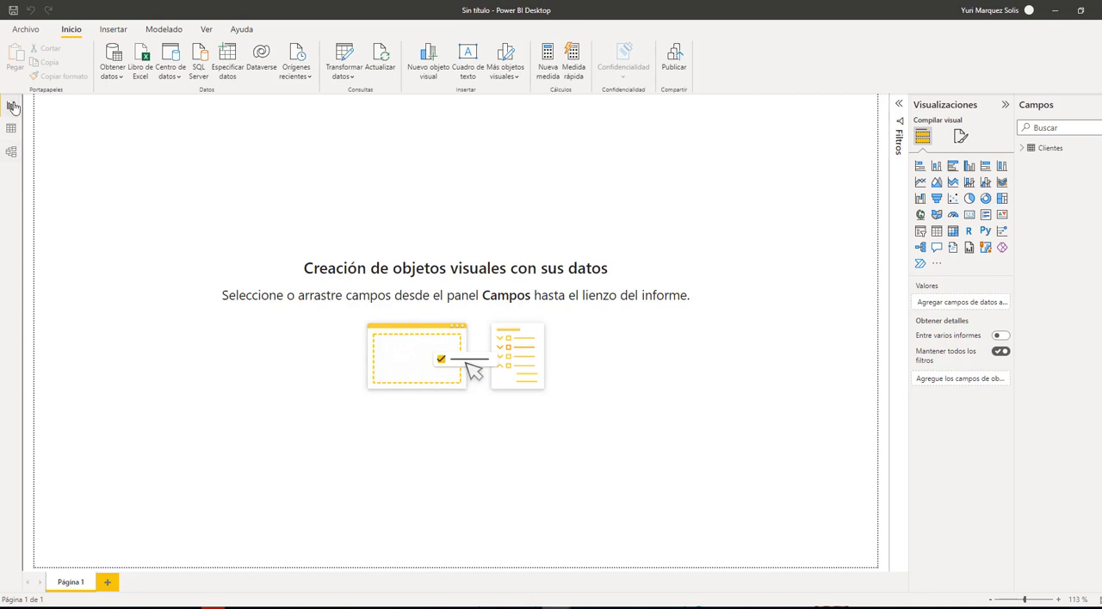
Show the data model and make the Clientes table card taller so all its fields fit
left_click(11, 155)
left_click(11, 155)
left_click(12, 156)
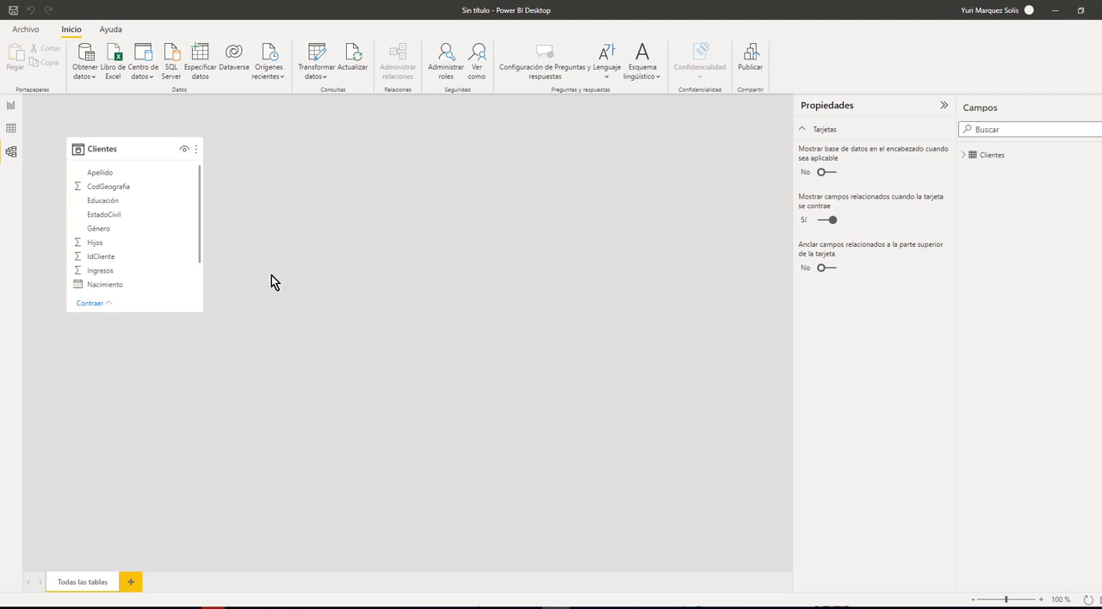
left_click_drag(197, 311, 197, 399)
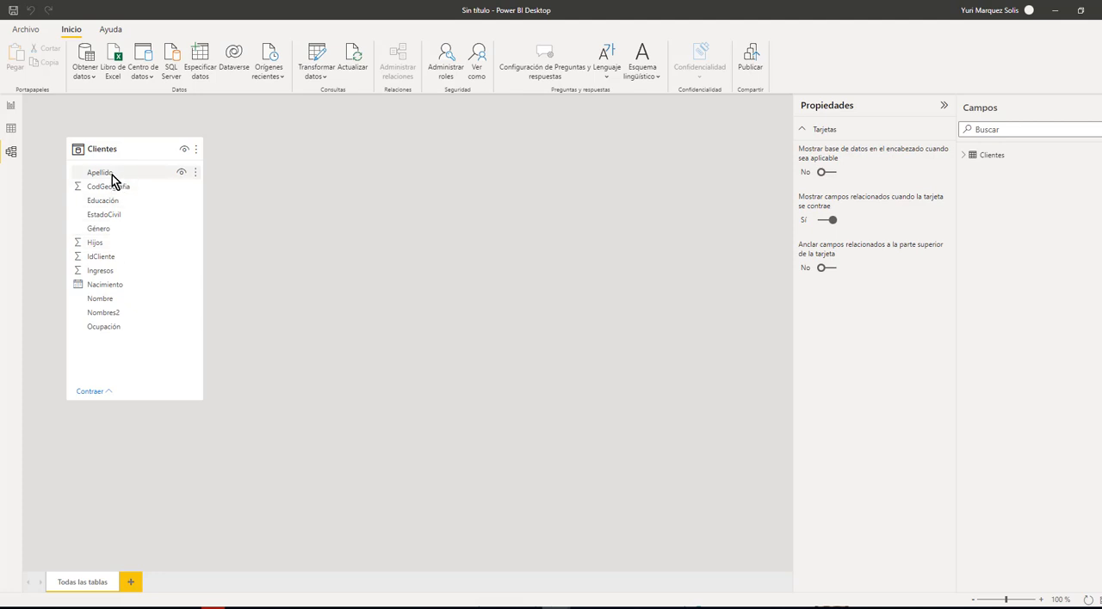
Examine the records of the Clientes table in the data view and widen the field list
left_click(18, 133)
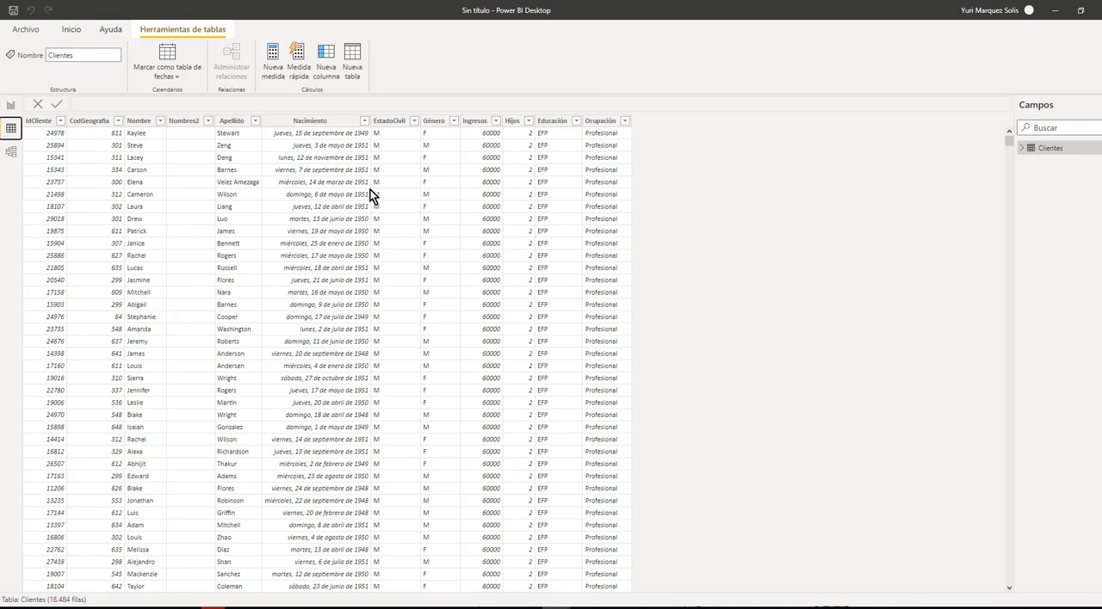
left_click(159, 196)
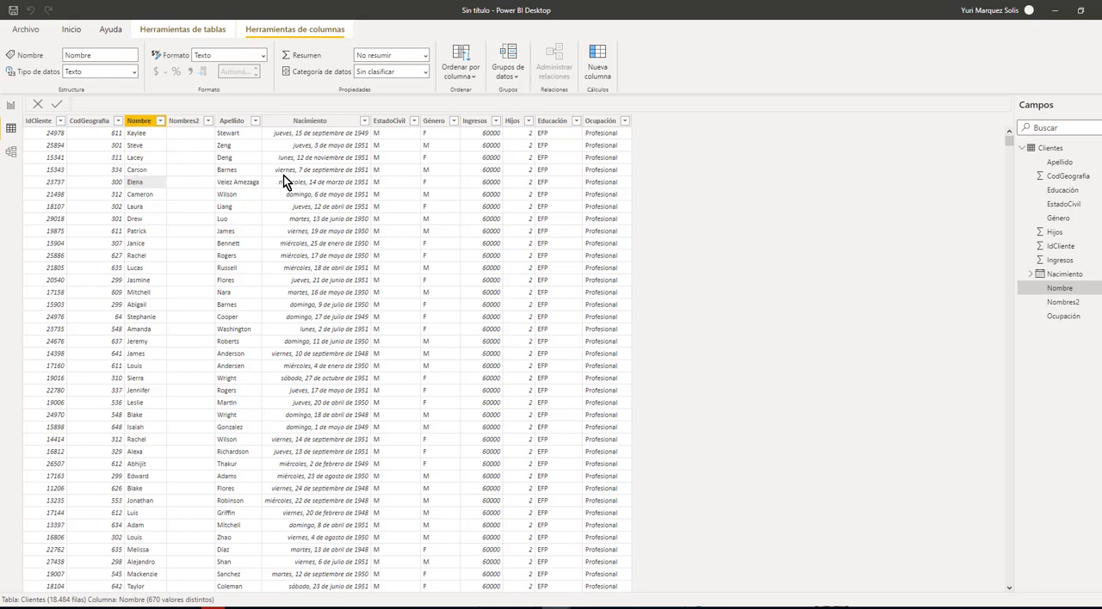
scroll(358, 234, "down", 5)
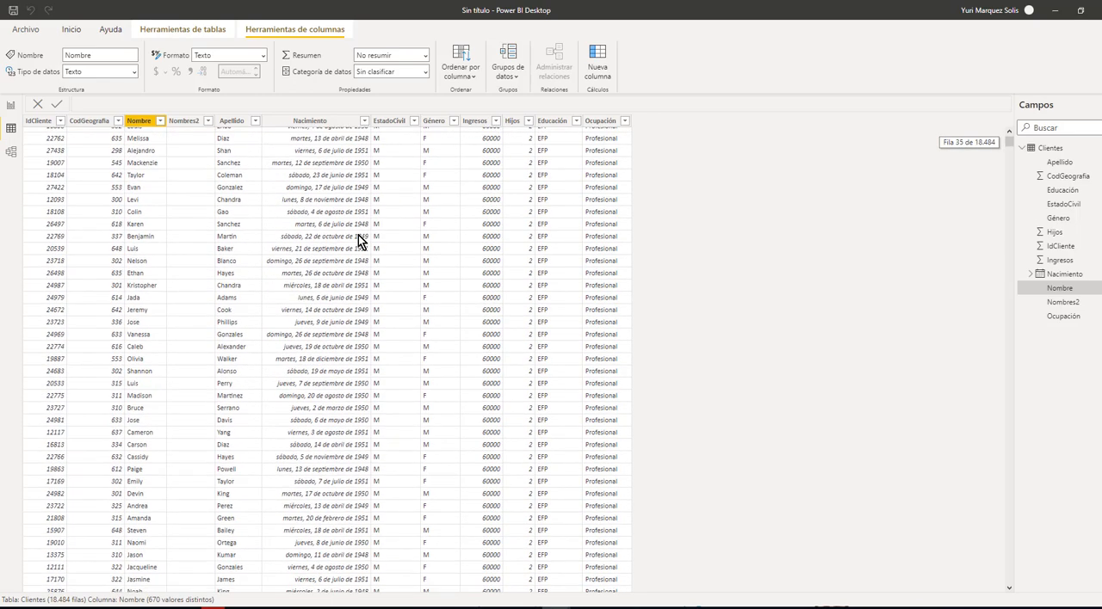
scroll(358, 235, "up", 5)
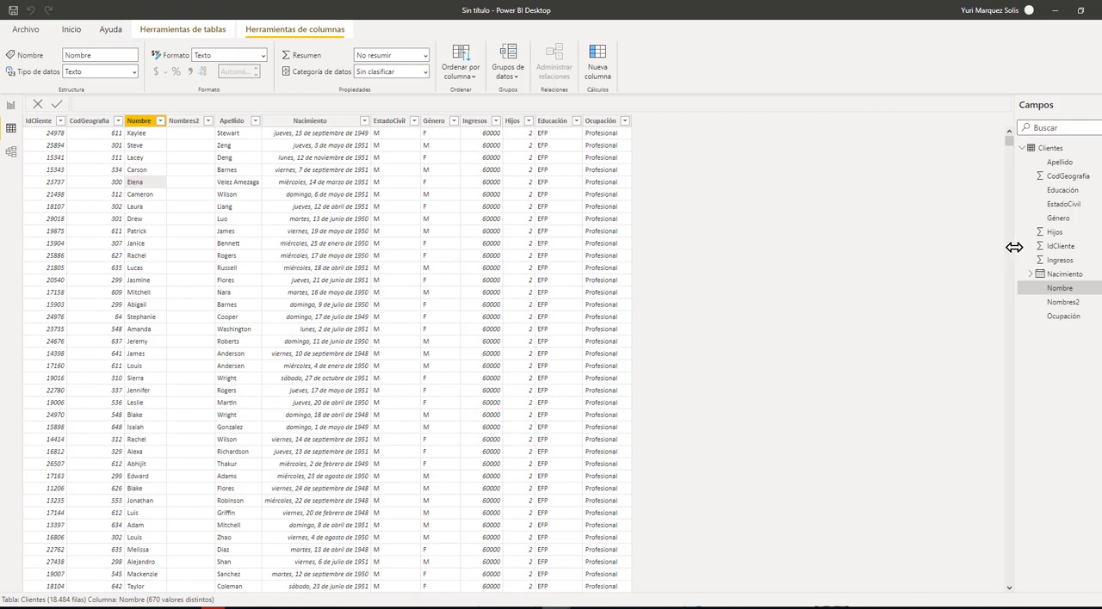
left_click_drag(1014, 247, 935, 256)
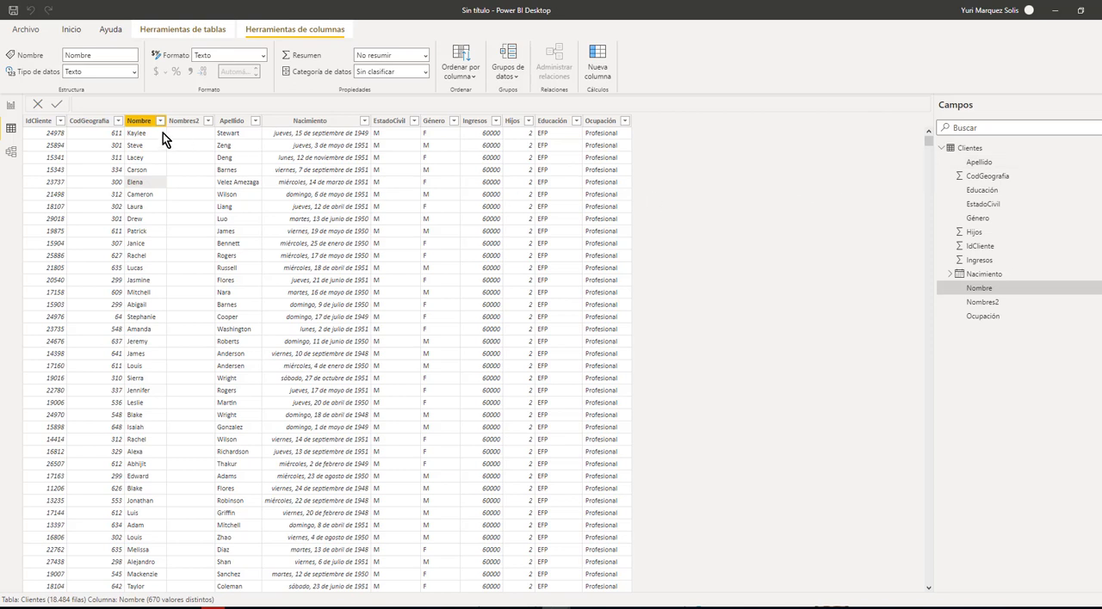
Inspect the data type and format of the Apellido, Nacimiento and Hijos columns in the Clientes table
left_click(238, 137)
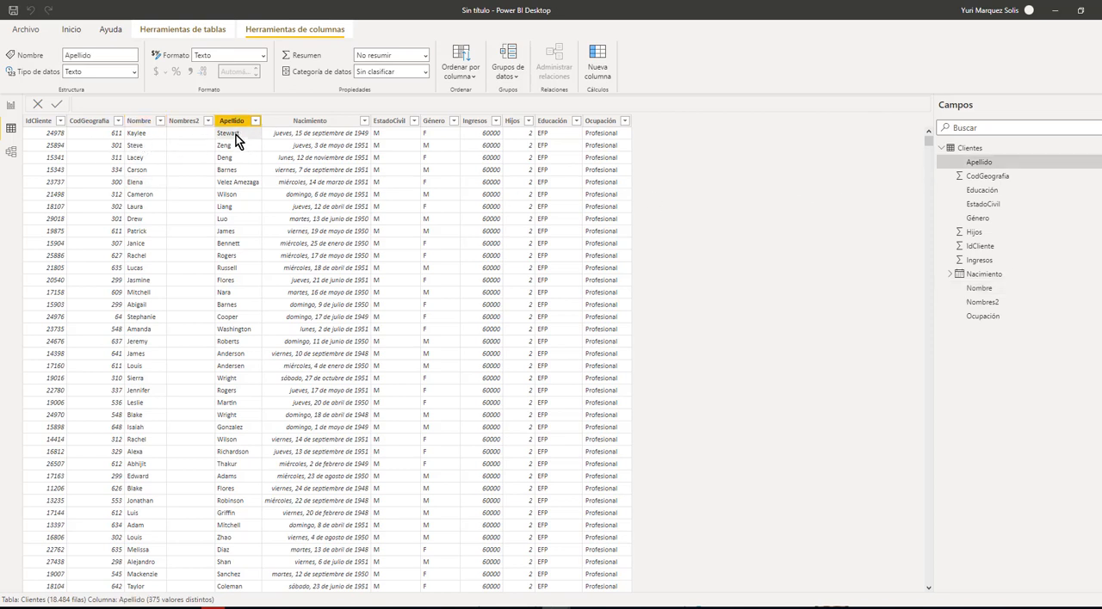
left_click(222, 55)
left_click(280, 140)
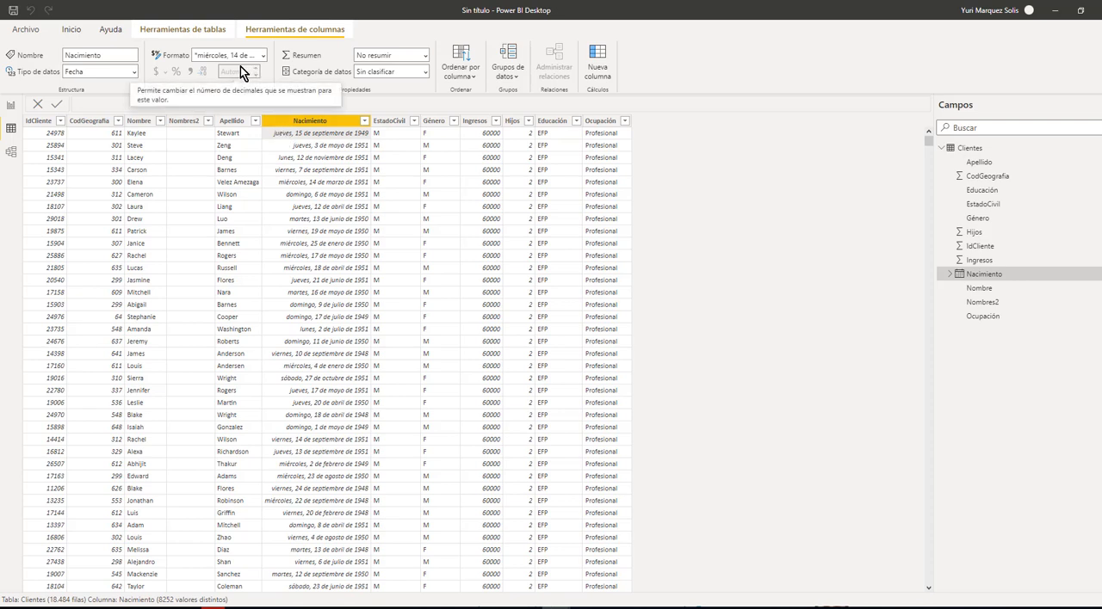
left_click(963, 274)
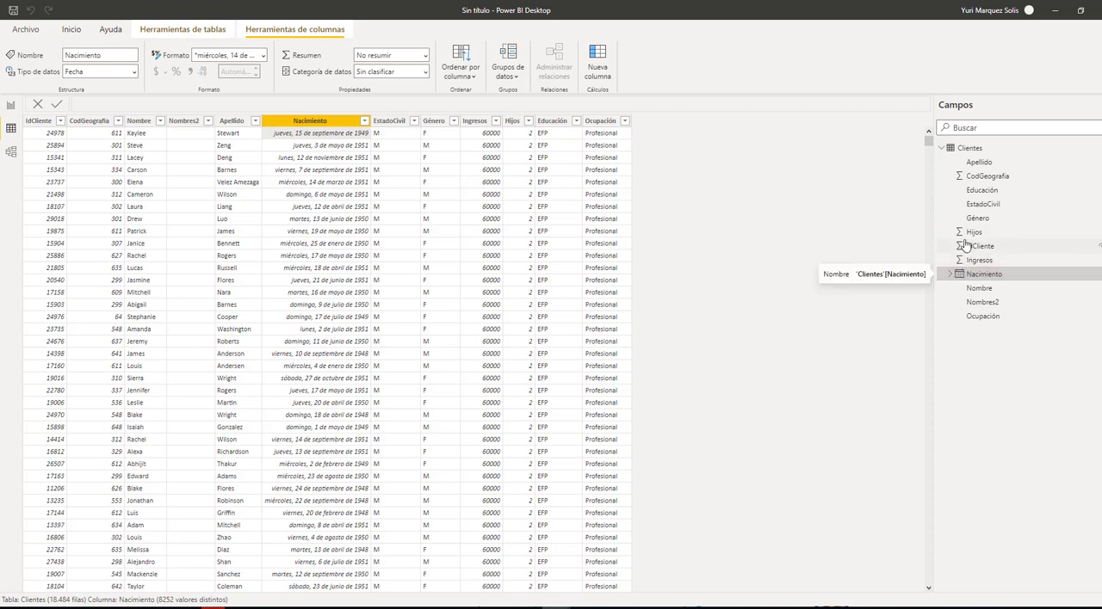
left_click(973, 233)
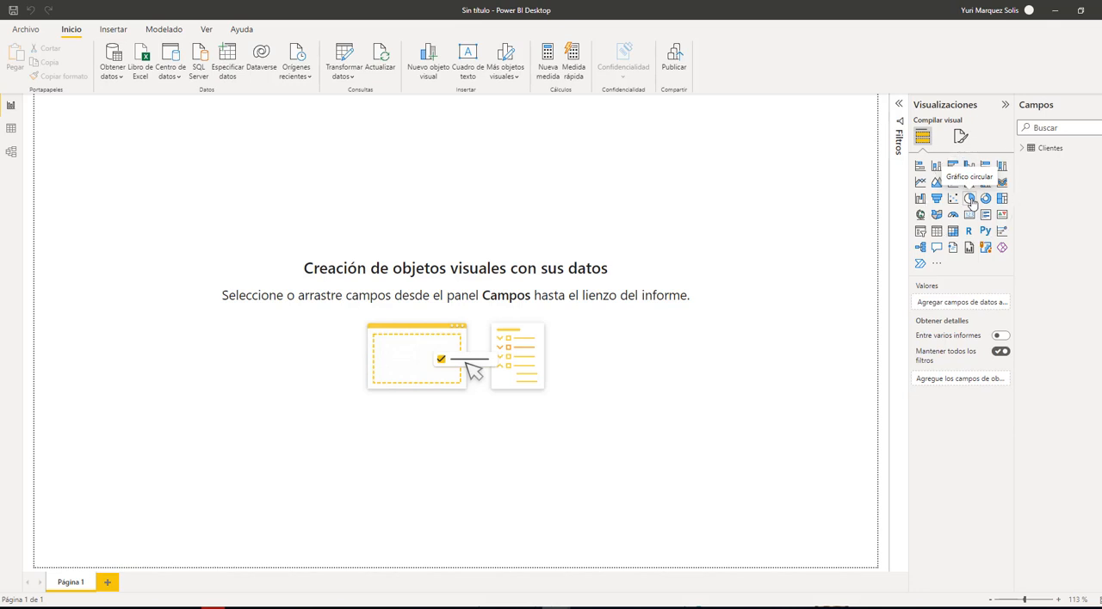
Create a pie chart on the report page with Género as legend and the count of Apellido as values, slightly enlarged
left_click(969, 199)
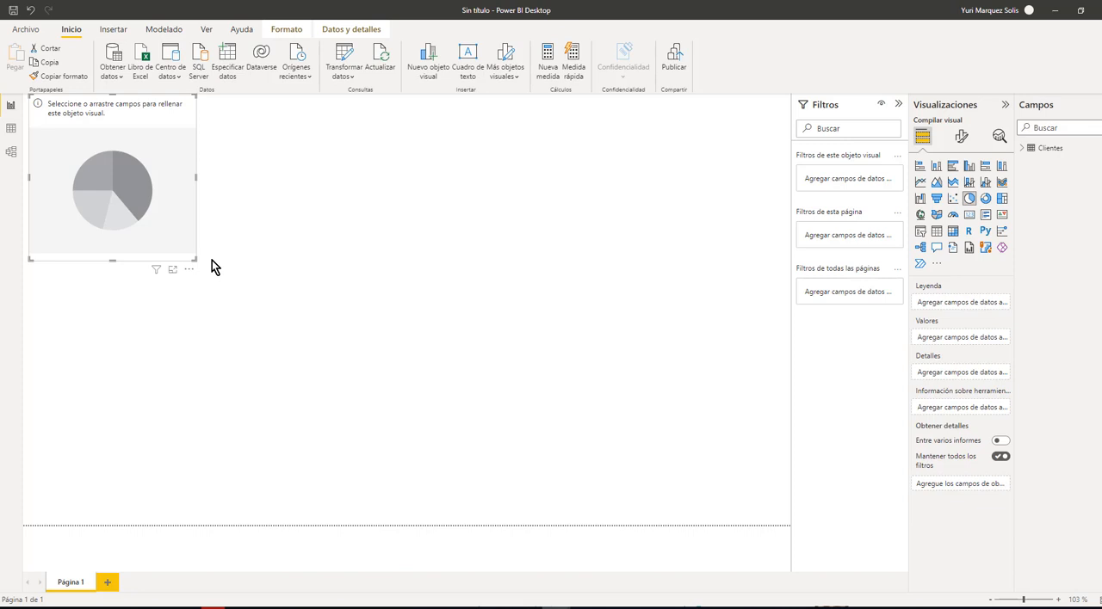
left_click(1026, 149)
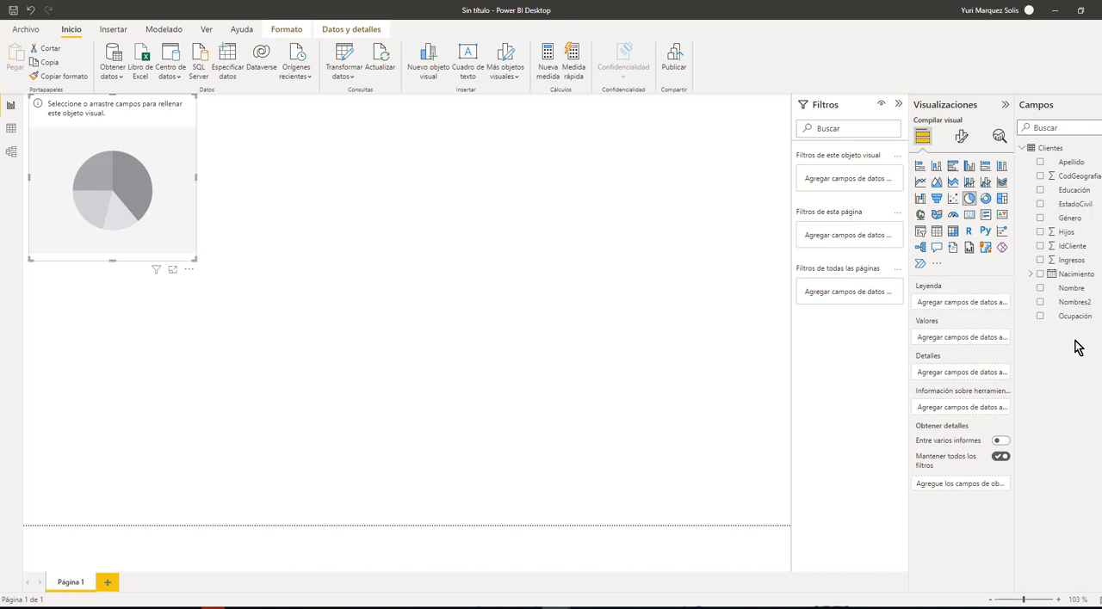
left_click(1041, 218)
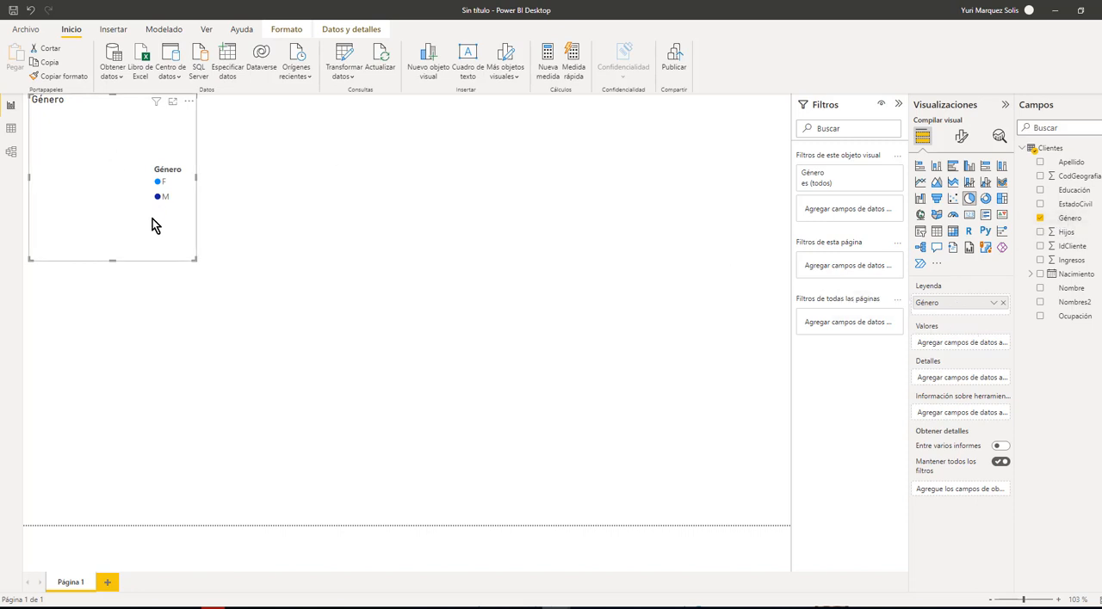
left_click_drag(196, 260, 200, 281)
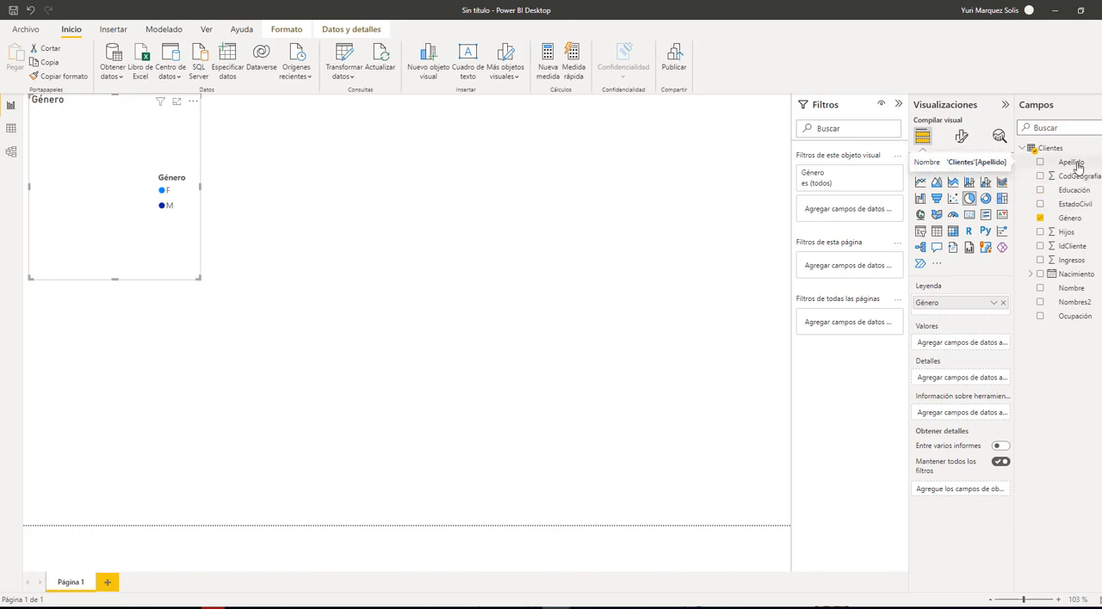
left_click_drag(1078, 166, 973, 345)
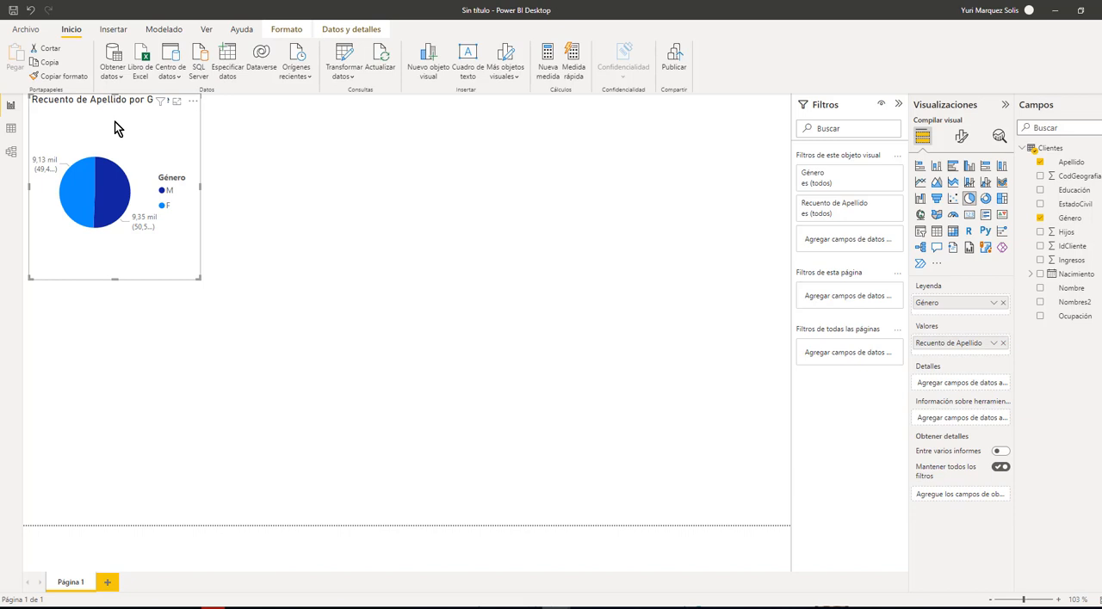
Open the pie chart's visual formatting and switch its legend off and back on
left_click(962, 140)
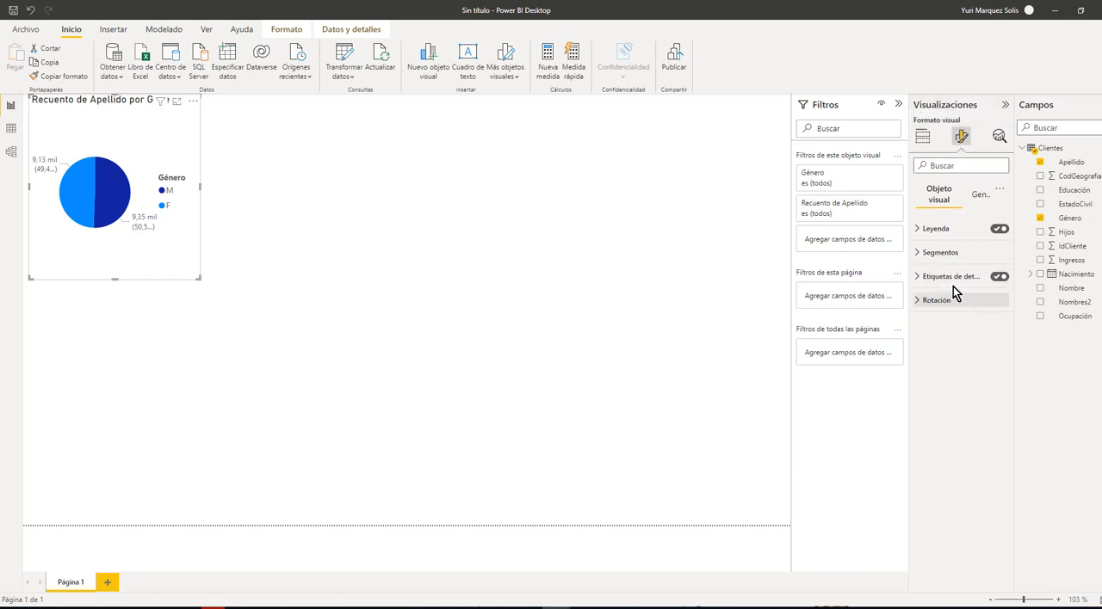
left_click(999, 229)
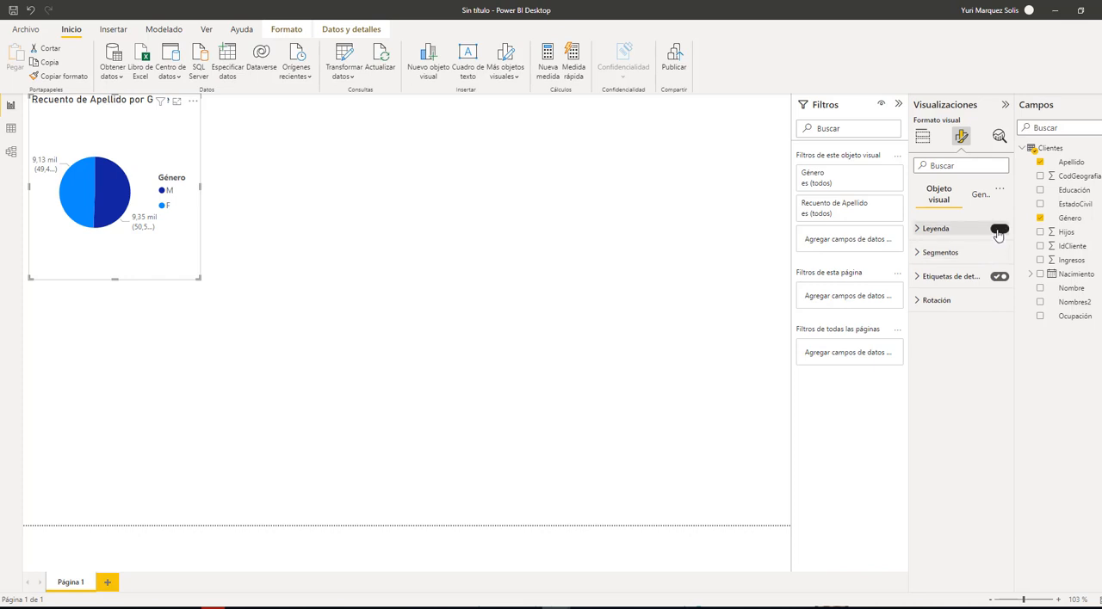
left_click(998, 230)
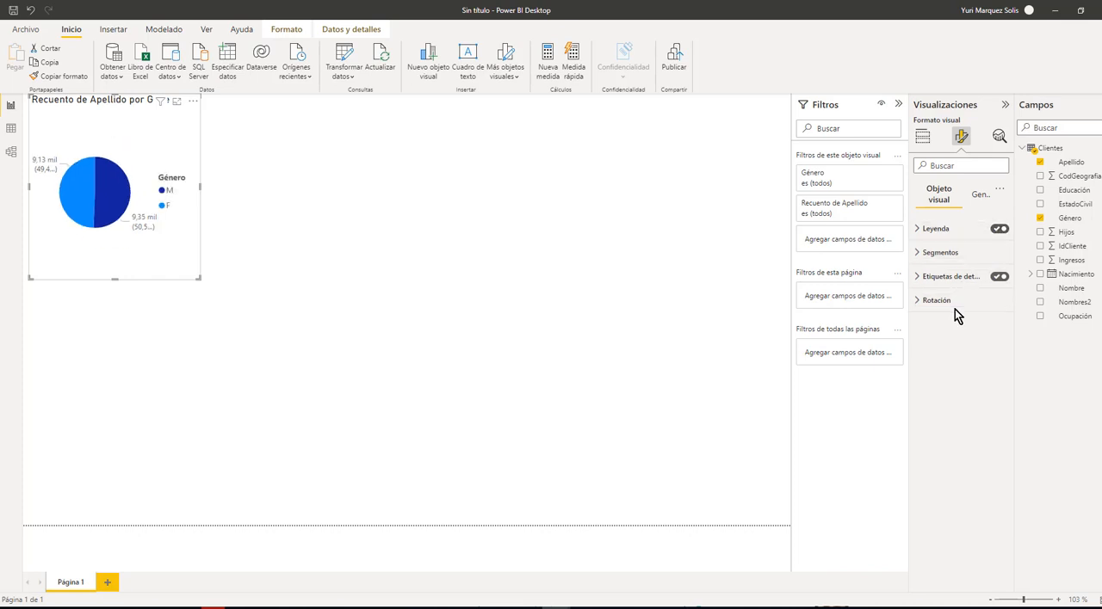
Expand the pie chart's detail label options, collapse the filters pane and widen the formatting pane
left_click(918, 277)
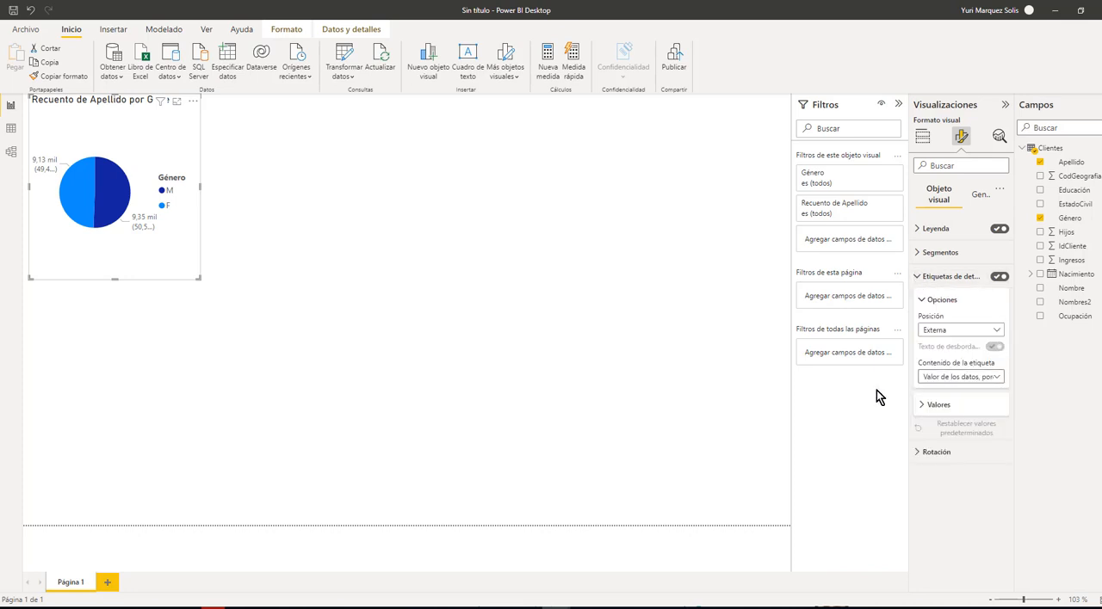
left_click(898, 107)
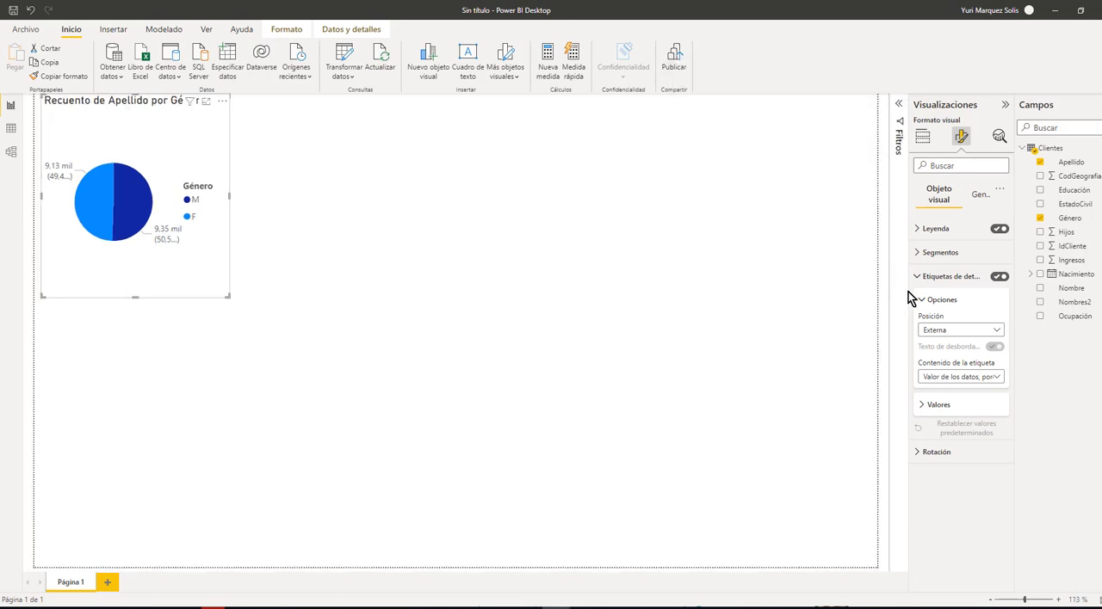
left_click_drag(908, 291, 821, 290)
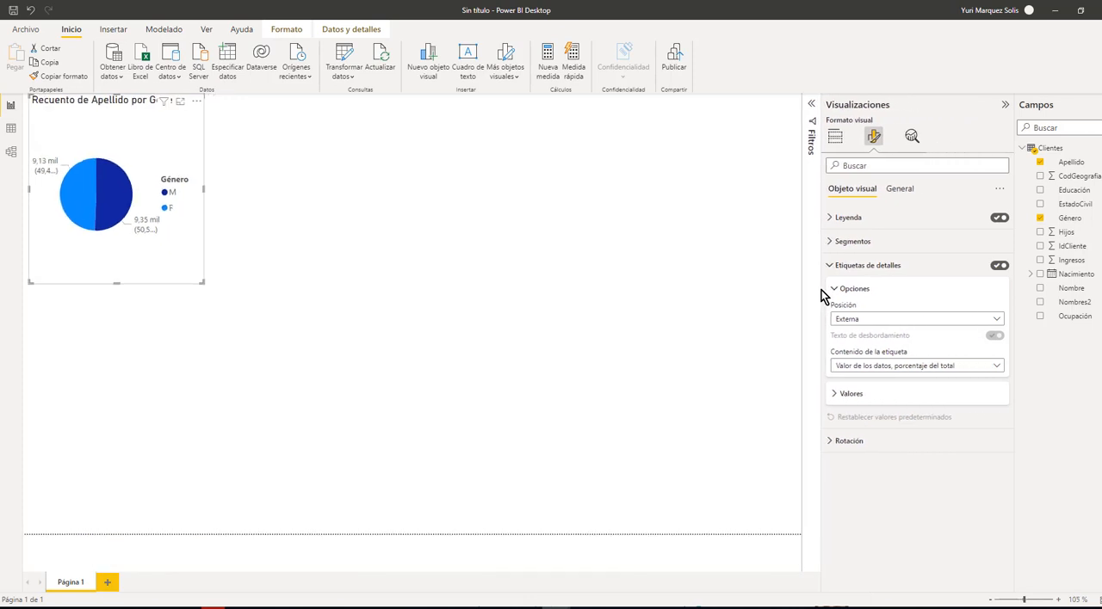
left_click(910, 269)
left_click(912, 270)
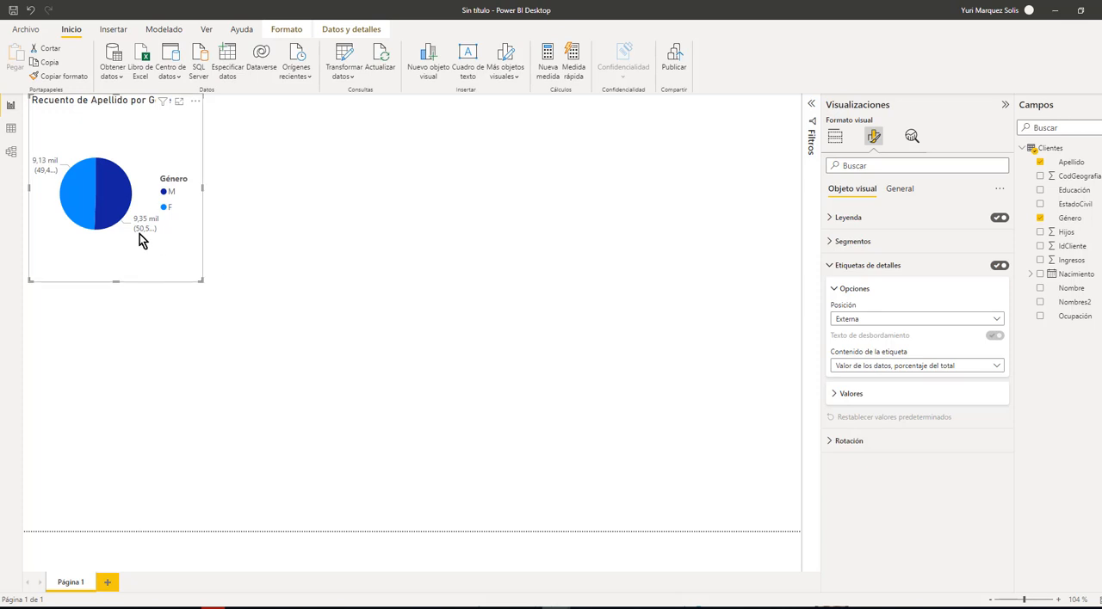
Set the detail label position to Interna and widen the pie chart until the label texts fit
left_click(859, 319)
left_click(847, 347)
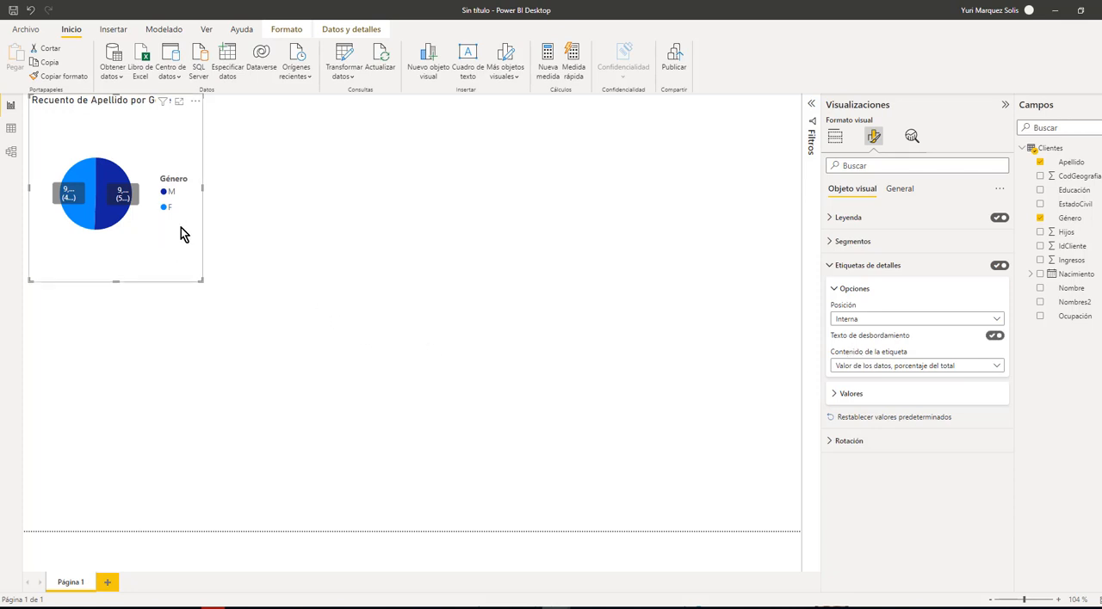
left_click_drag(204, 189, 251, 200)
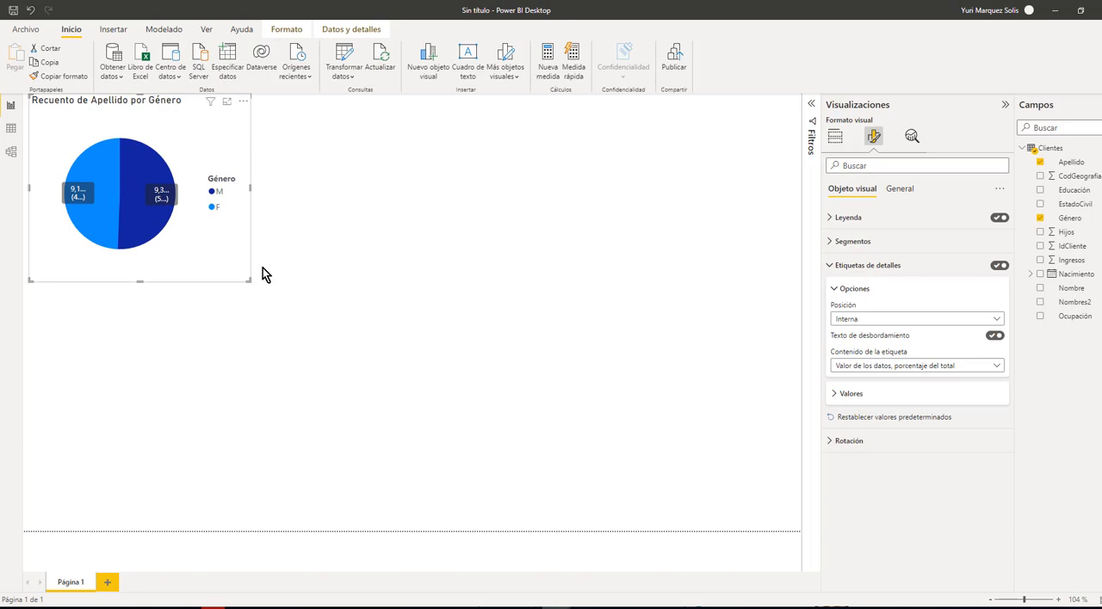
left_click_drag(252, 193, 290, 199)
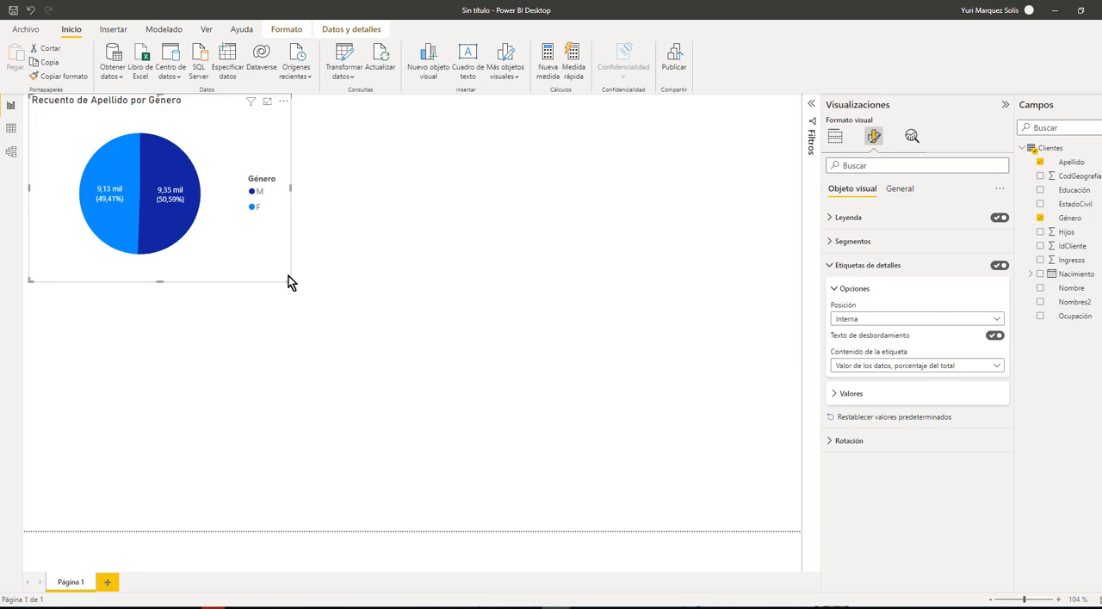
Shrink the gender pie chart slightly and set the font size of its detail label values to 10
left_click_drag(290, 281, 274, 266)
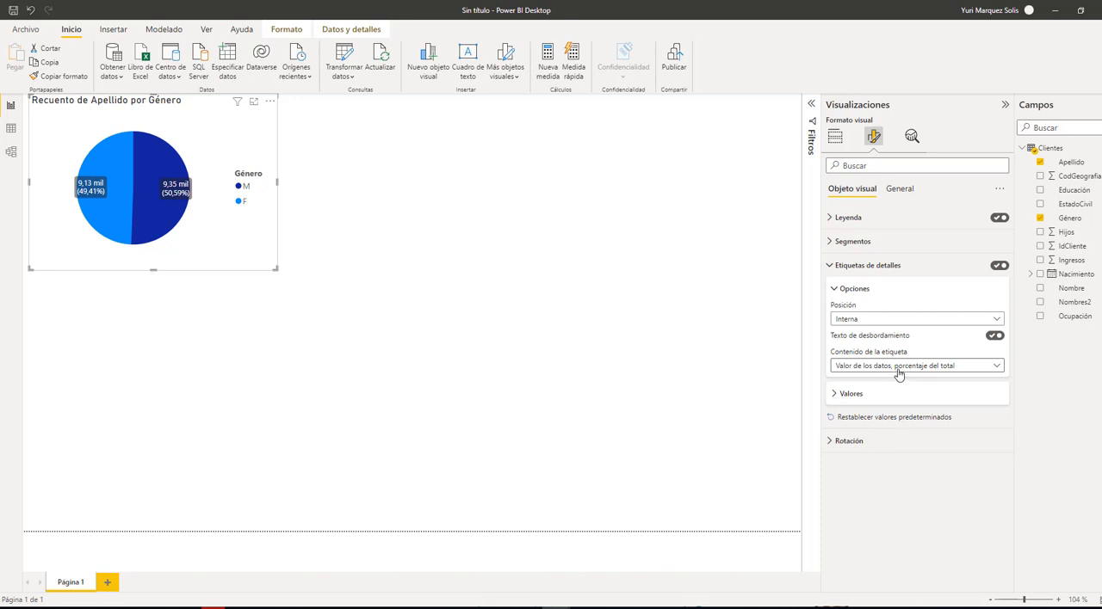
left_click(841, 398)
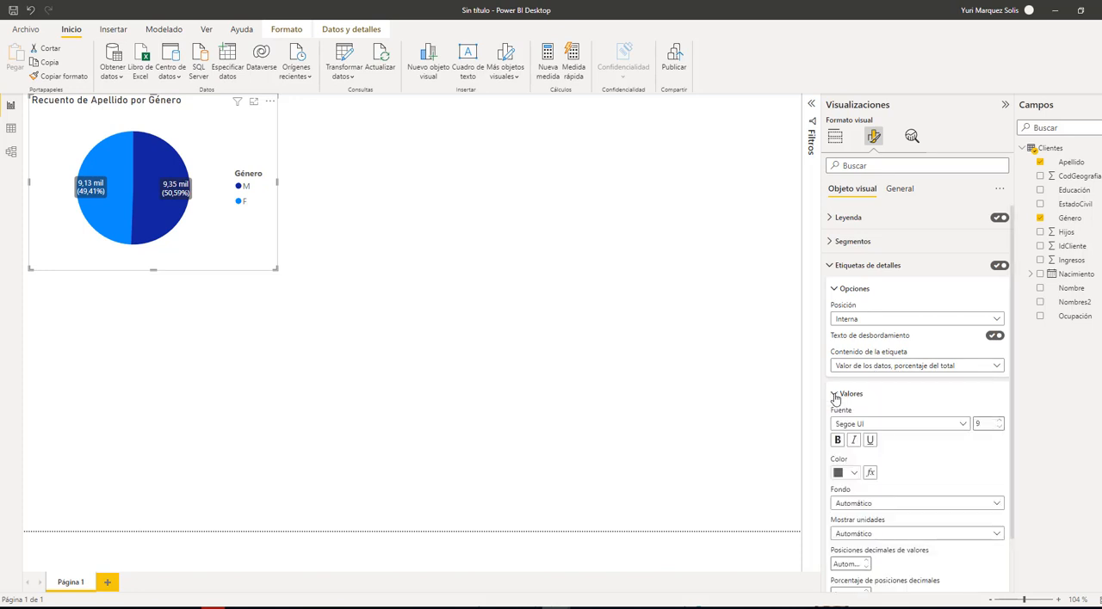
scroll(906, 468, "down", 1)
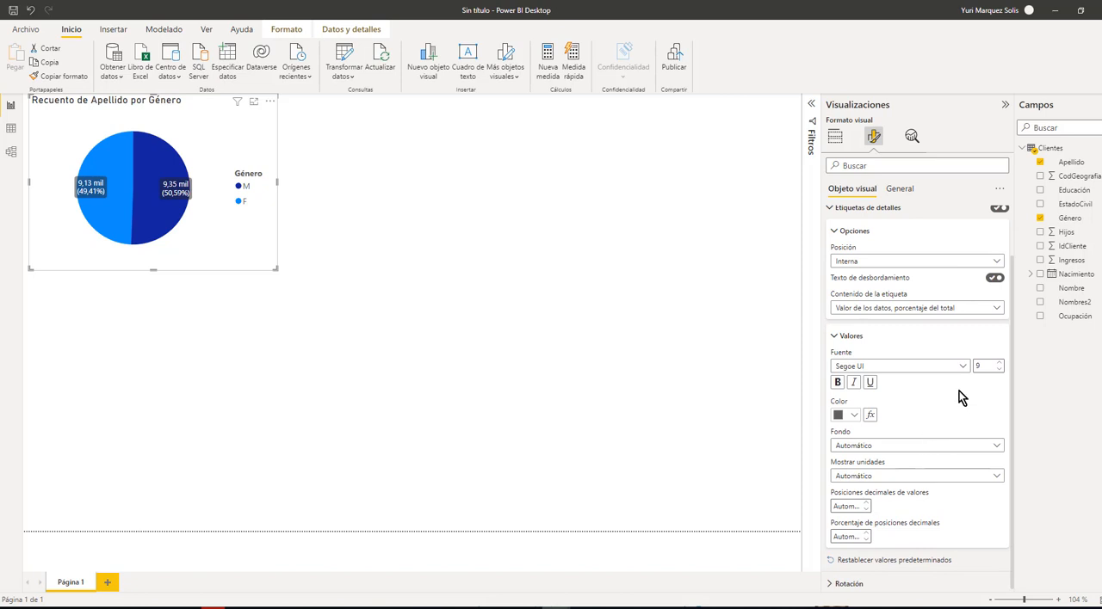
left_click(1001, 365)
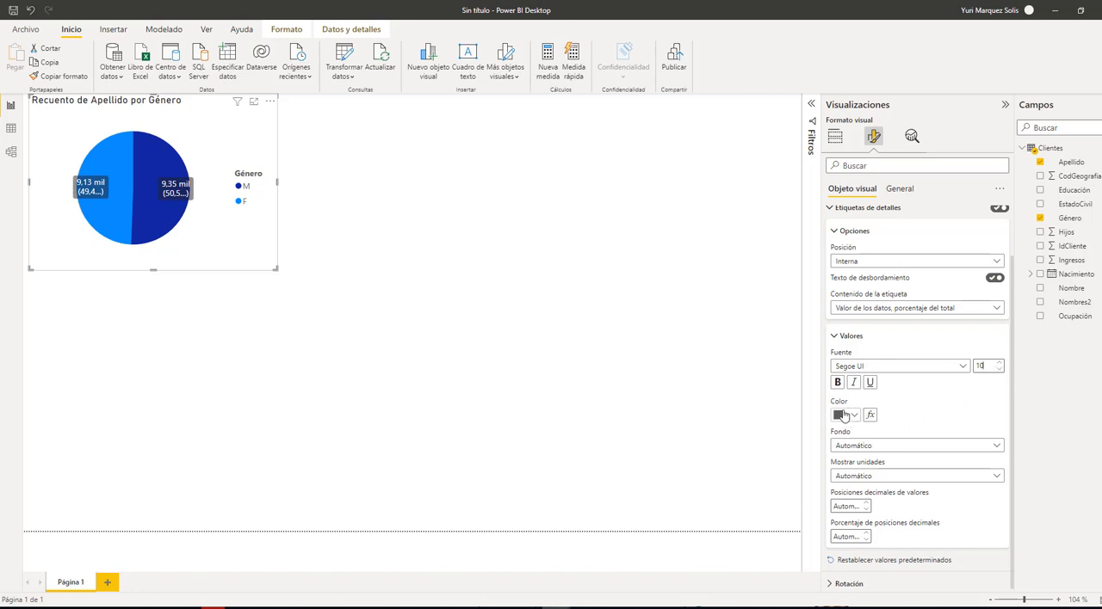
scroll(908, 477, "down", 1)
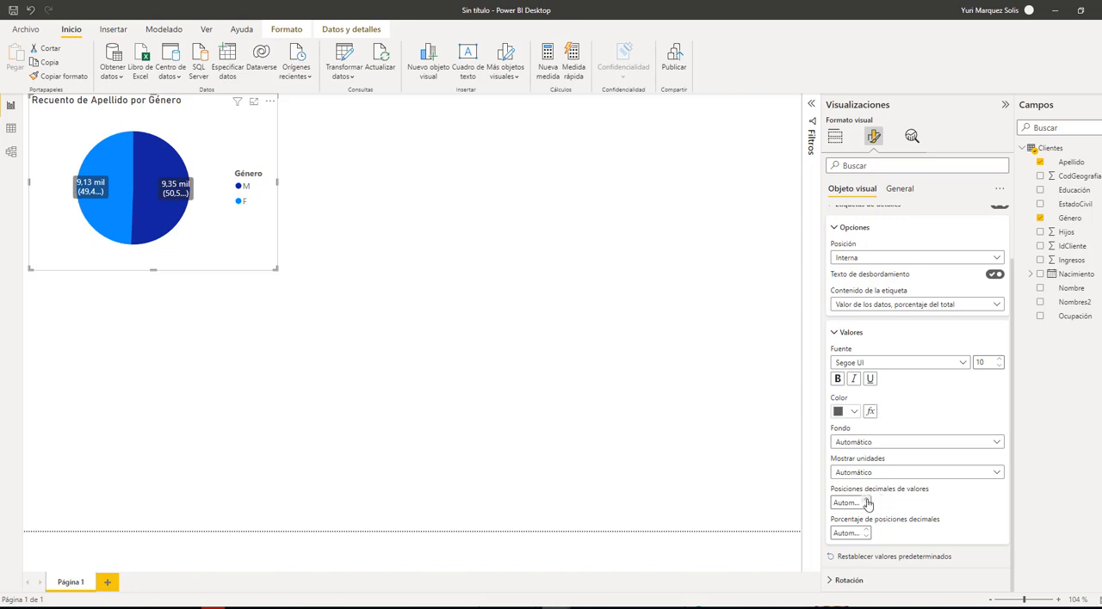
scroll(868, 504, "up", 1)
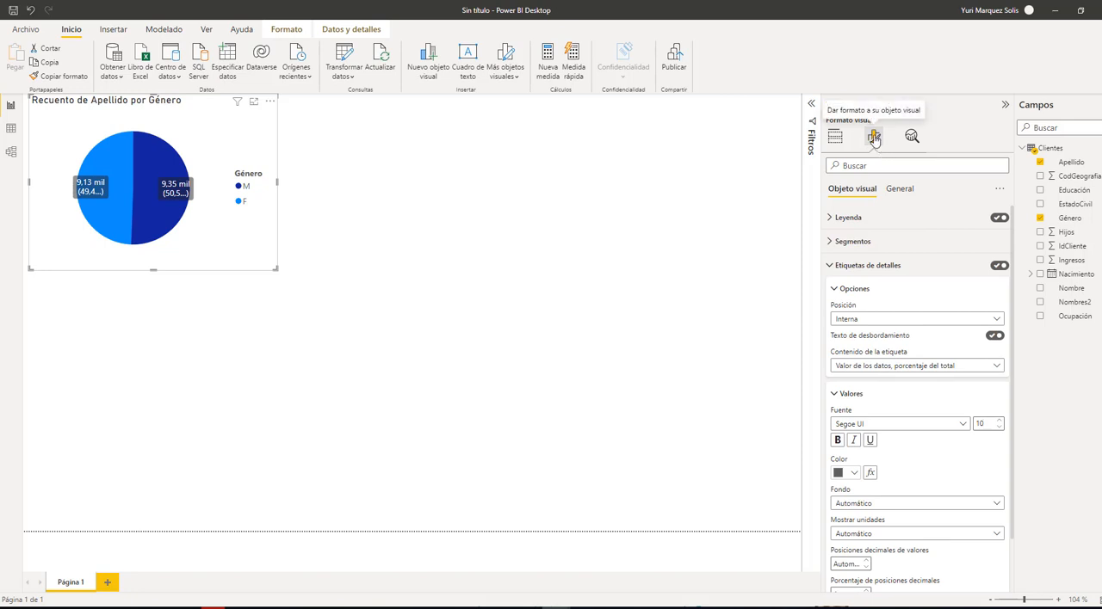
Open the gender pie chart's title settings and switch the title off and back on
left_click(900, 190)
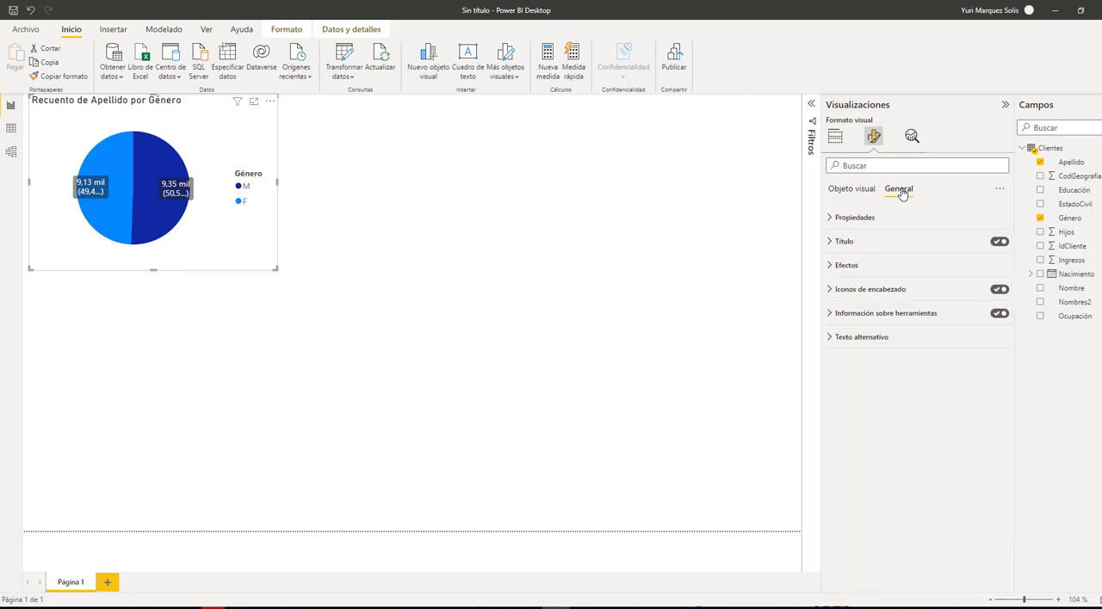
left_click(831, 243)
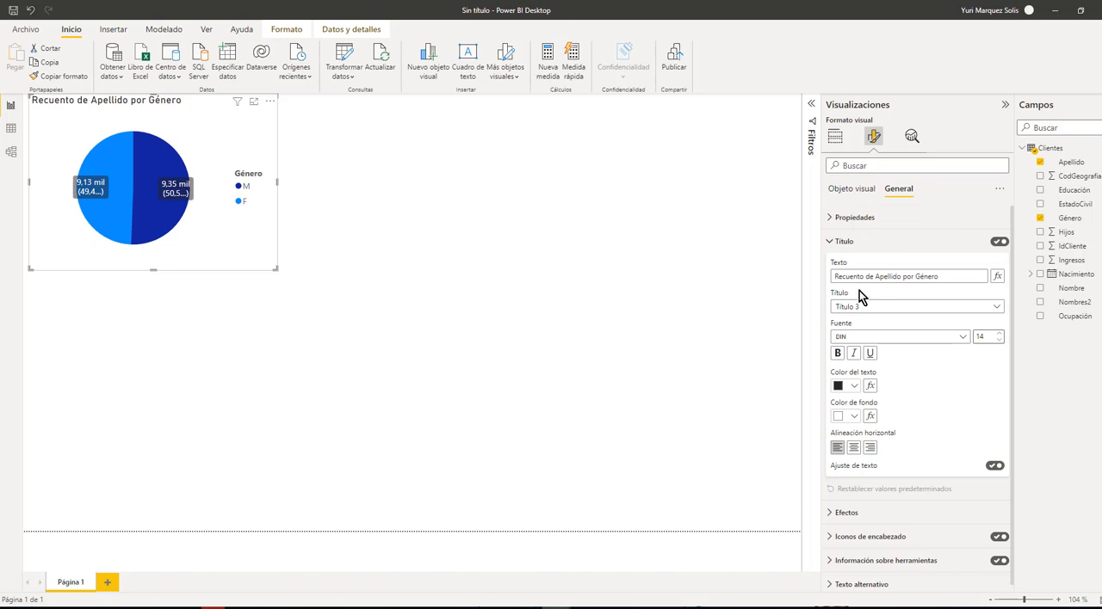
left_click(997, 244)
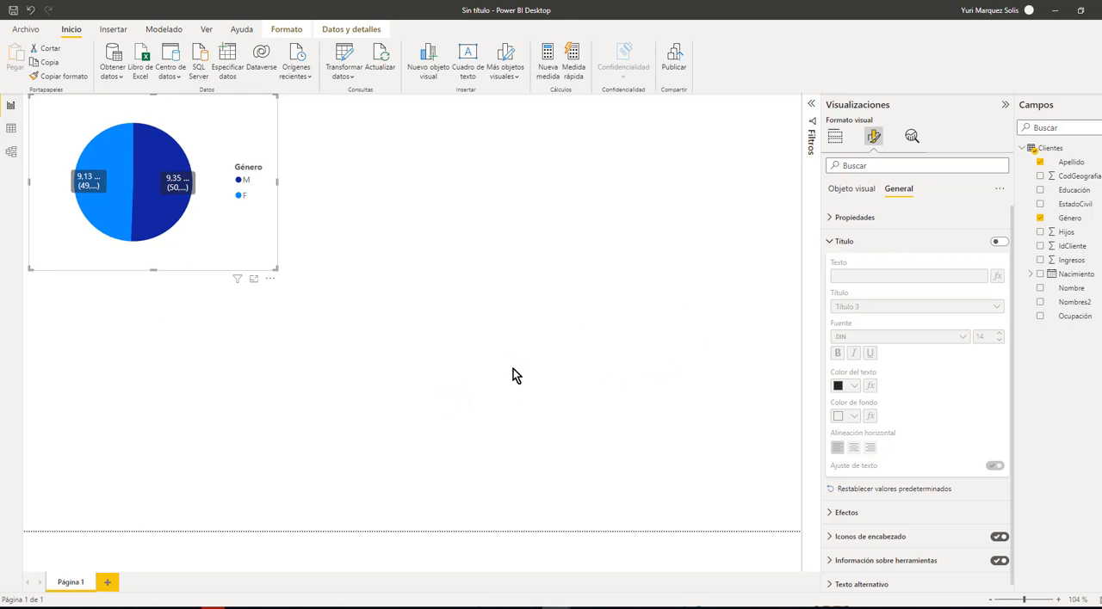
left_click(998, 242)
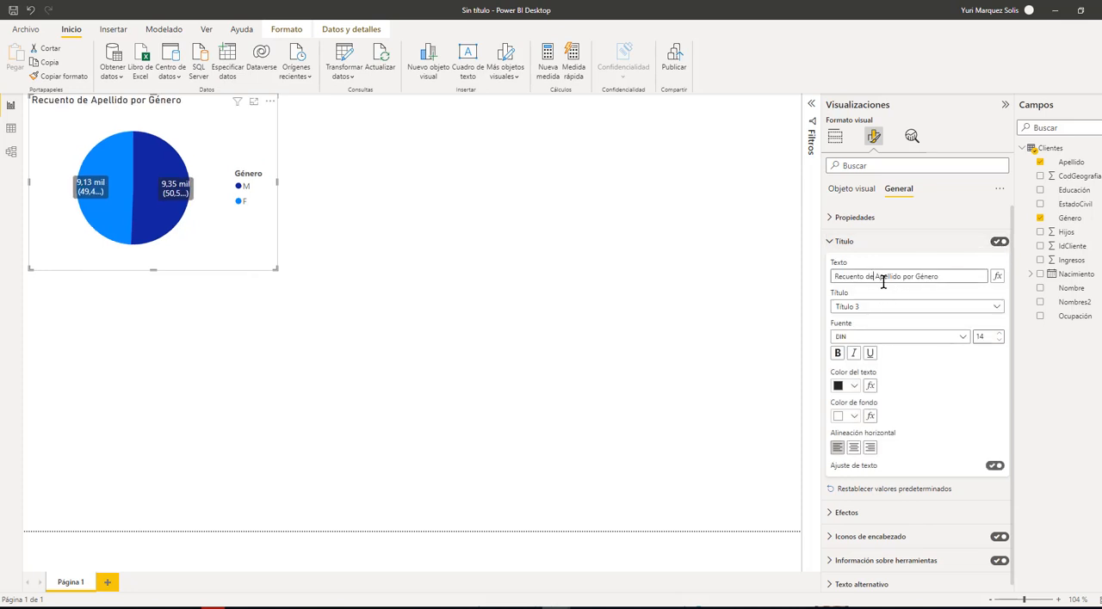
Change the gender pie chart's title text to "Composición por Género"
left_click_drag(876, 276, 762, 286)
type("Compos")
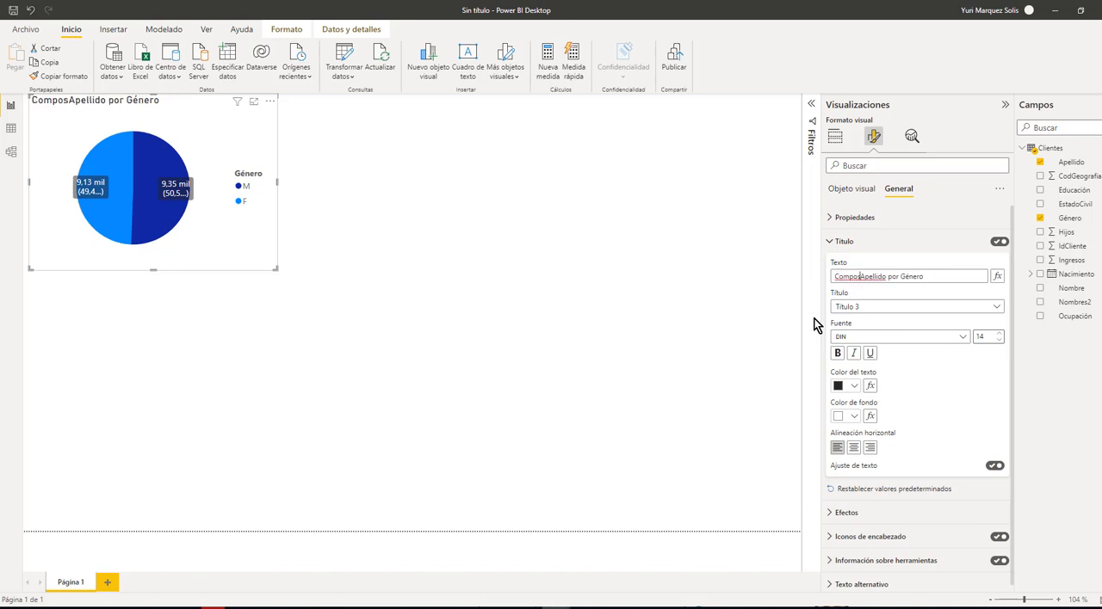
type("icion ")
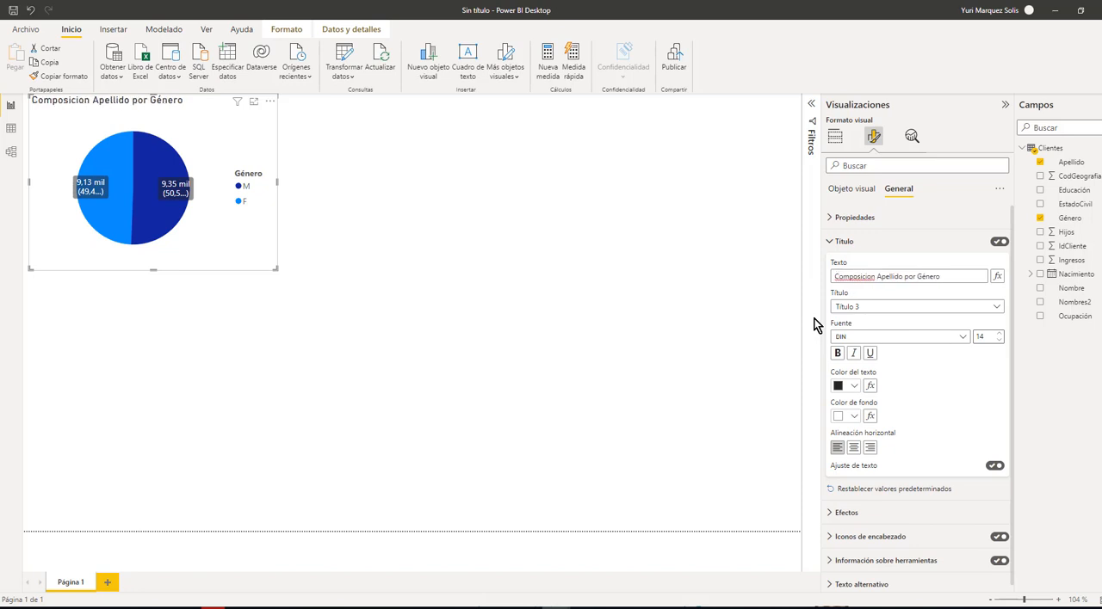
type("por")
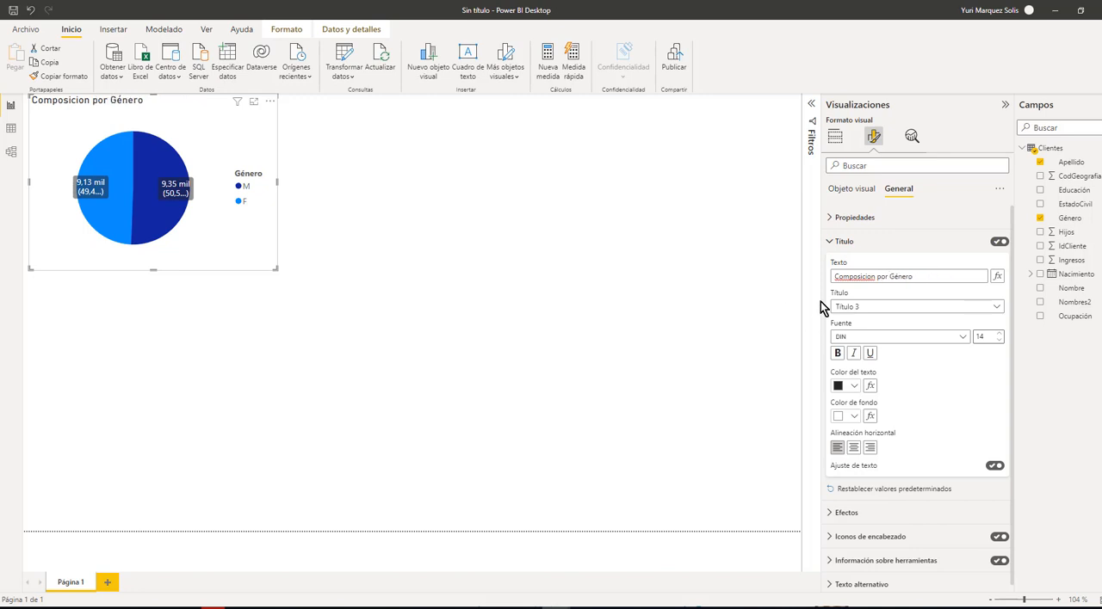
right_click(848, 275)
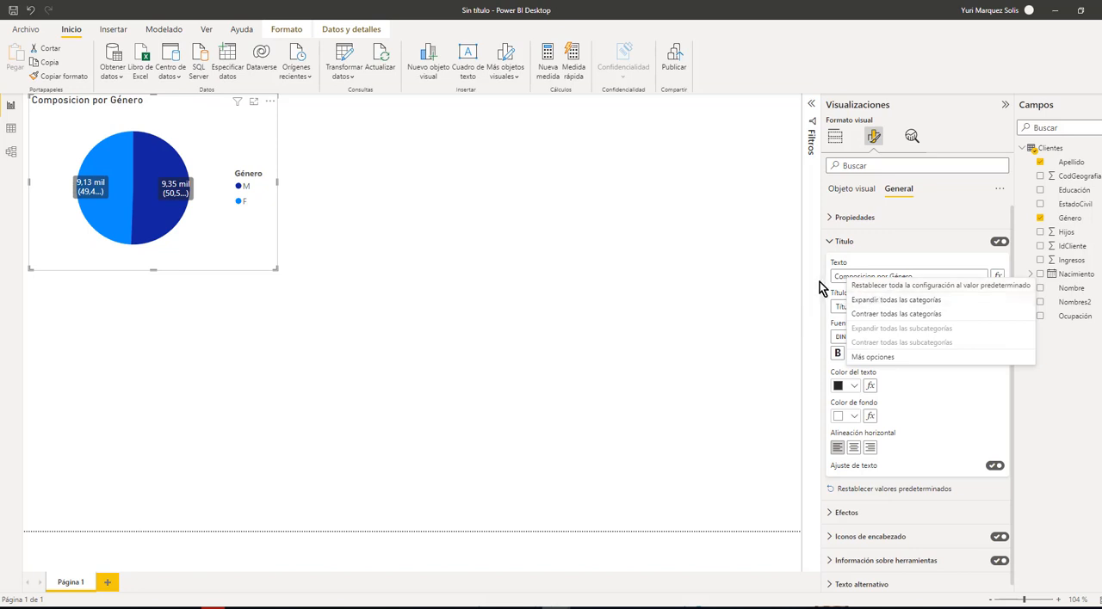
left_click(861, 276)
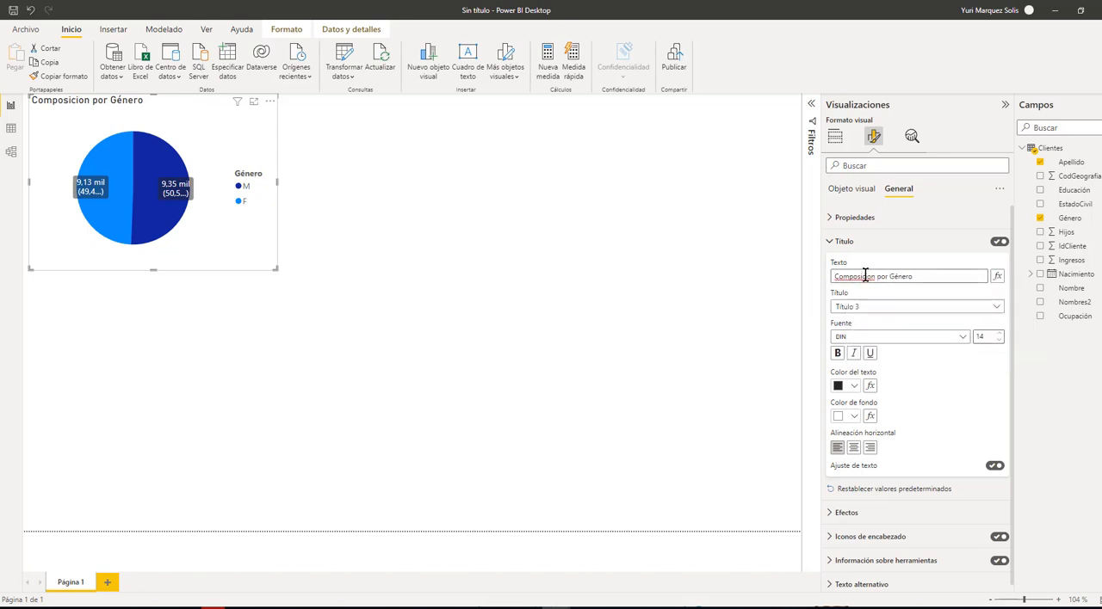
right_click(866, 276)
left_click(868, 277)
key("BackSpace")
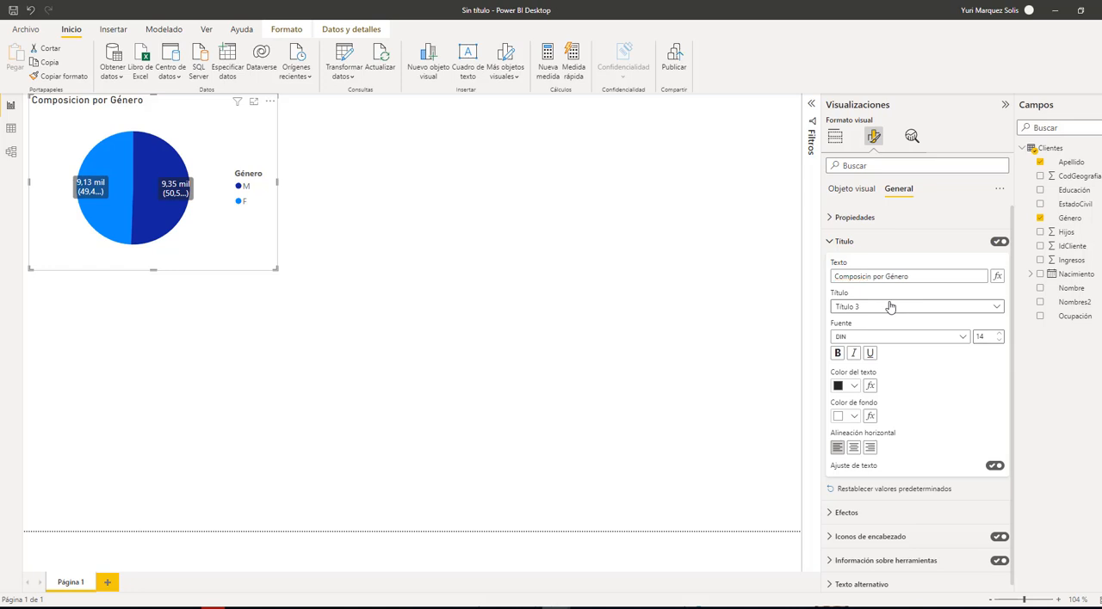
type("ó")
Center the gender pie chart's title and set its font size to 16
left_click(853, 448)
left_click(1000, 334)
left_click(1000, 334)
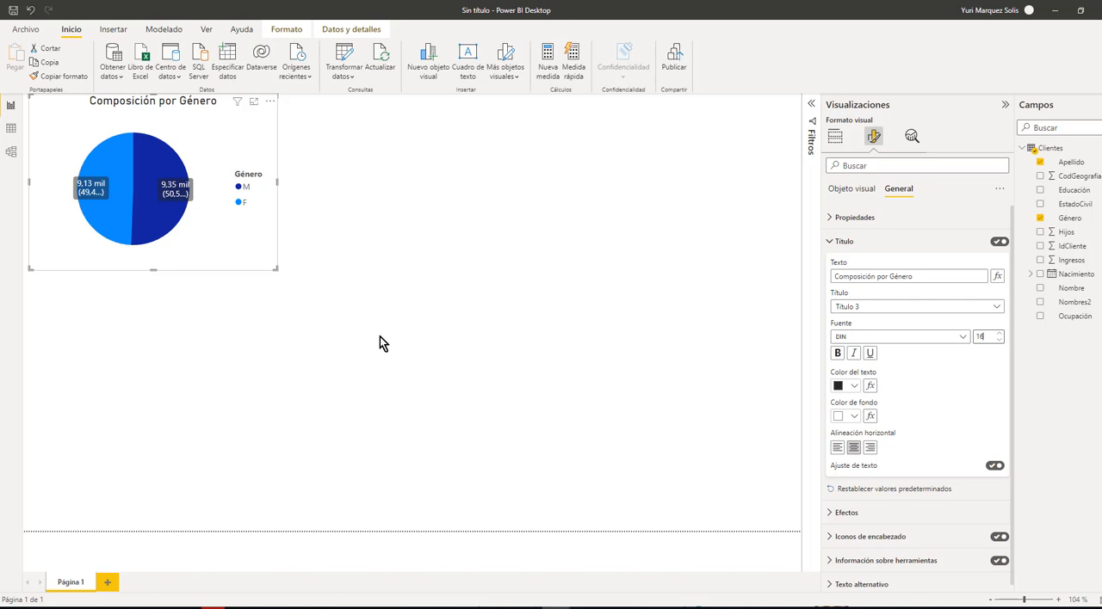
Add a second pie chart beside the gender chart, with EstadoCivil as legend and the count of Apellido as values
left_click(426, 364)
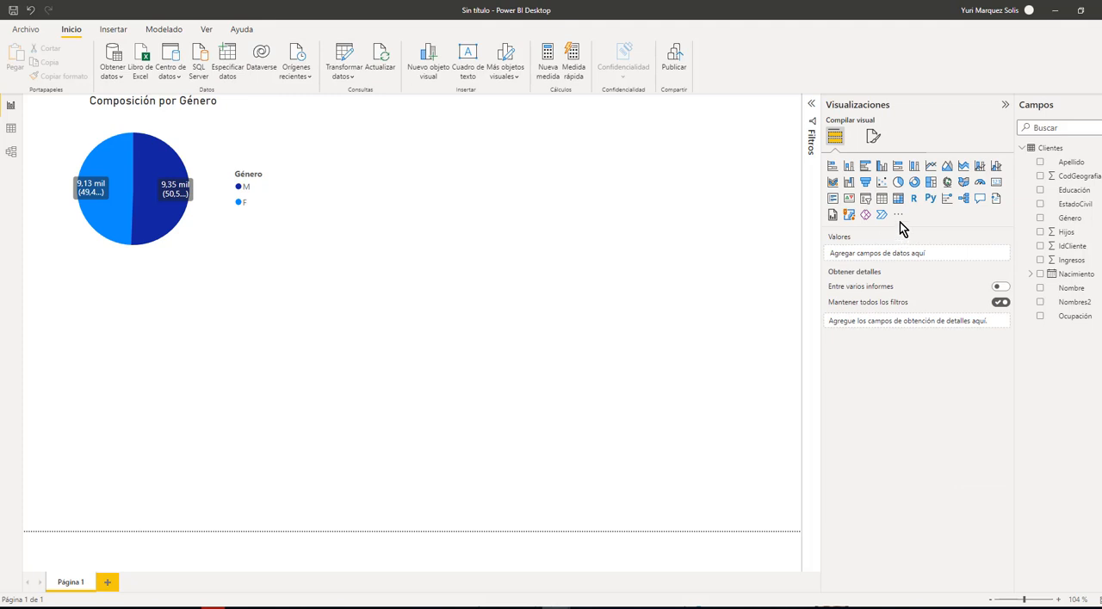
left_click(899, 183)
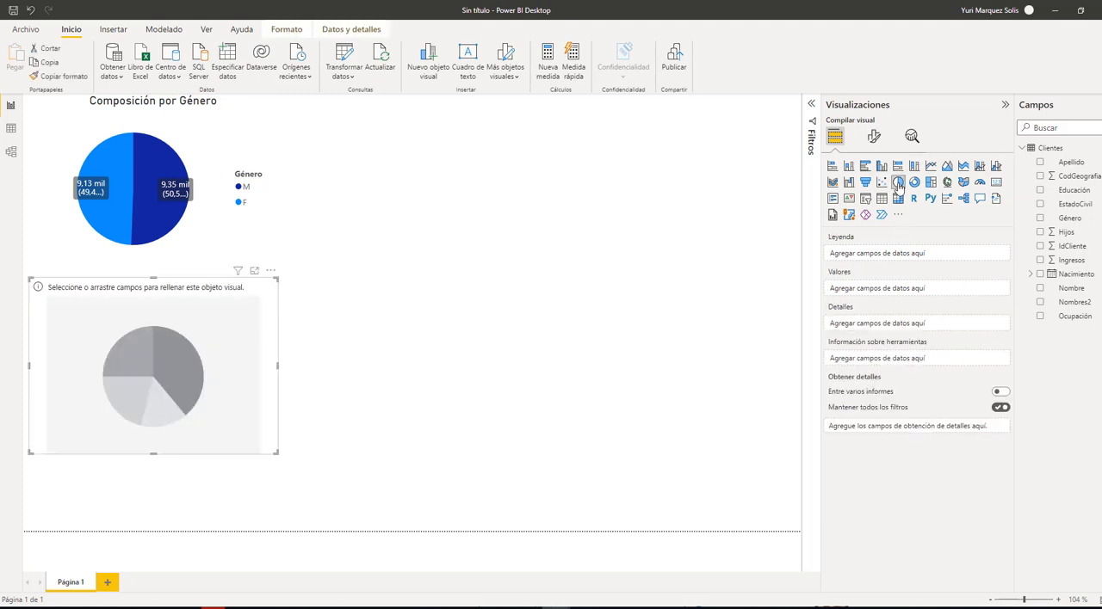
left_click_drag(247, 394, 507, 214)
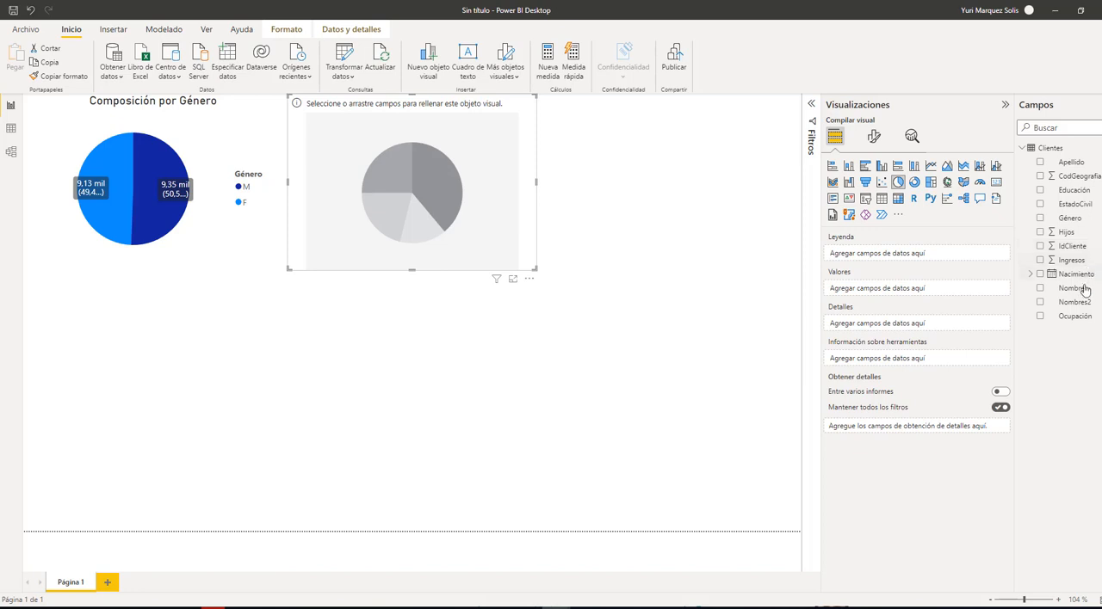
left_click(1041, 205)
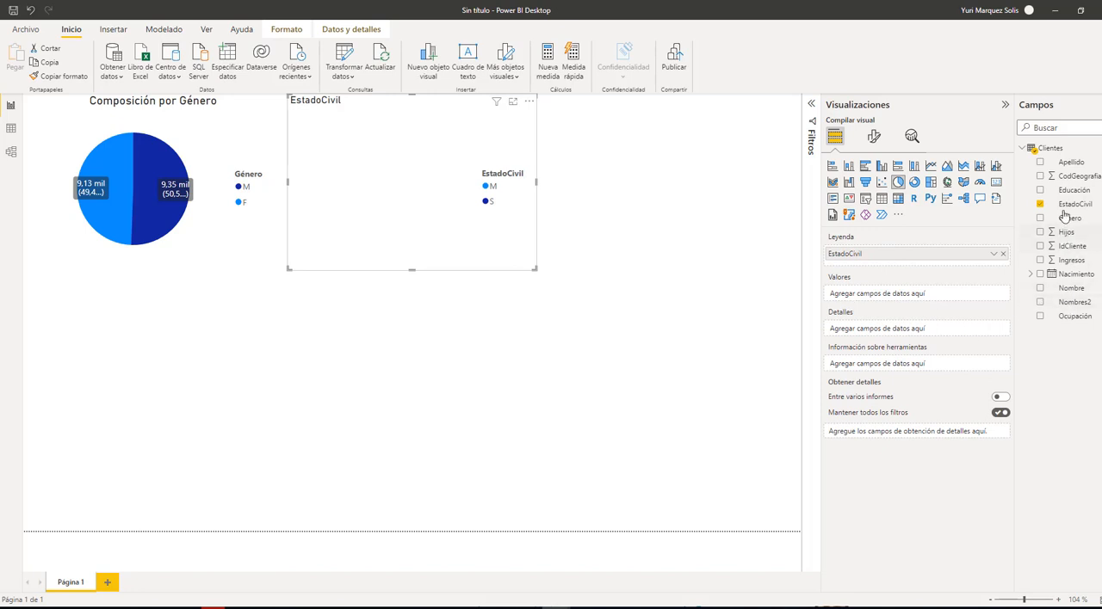
left_click_drag(1071, 167, 926, 295)
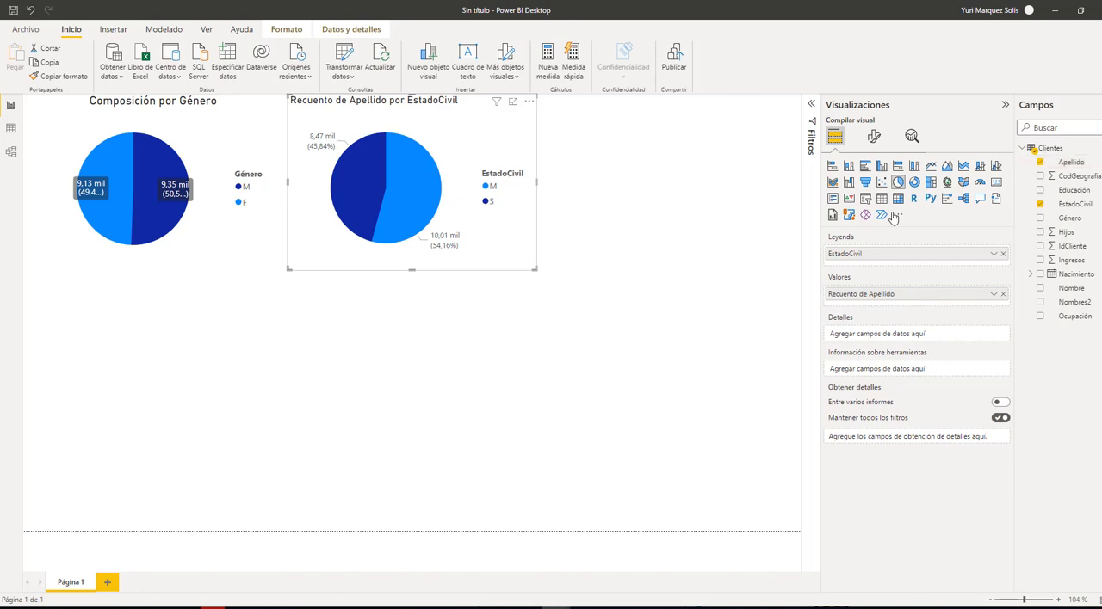
Set the detail label position of the EstadoCivil pie chart to Interna
left_click(875, 142)
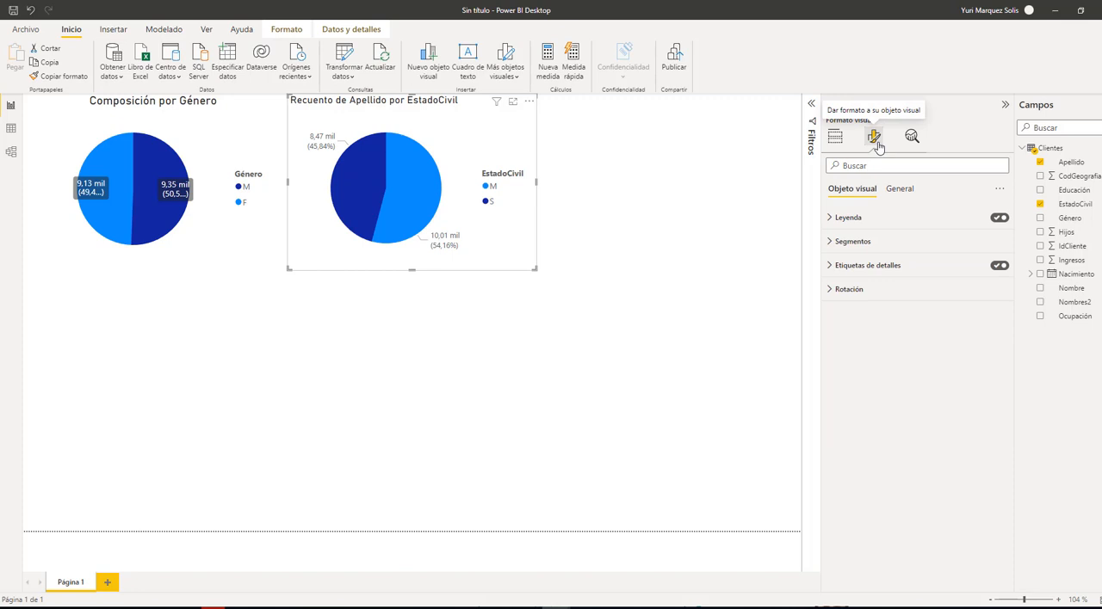
left_click(832, 273)
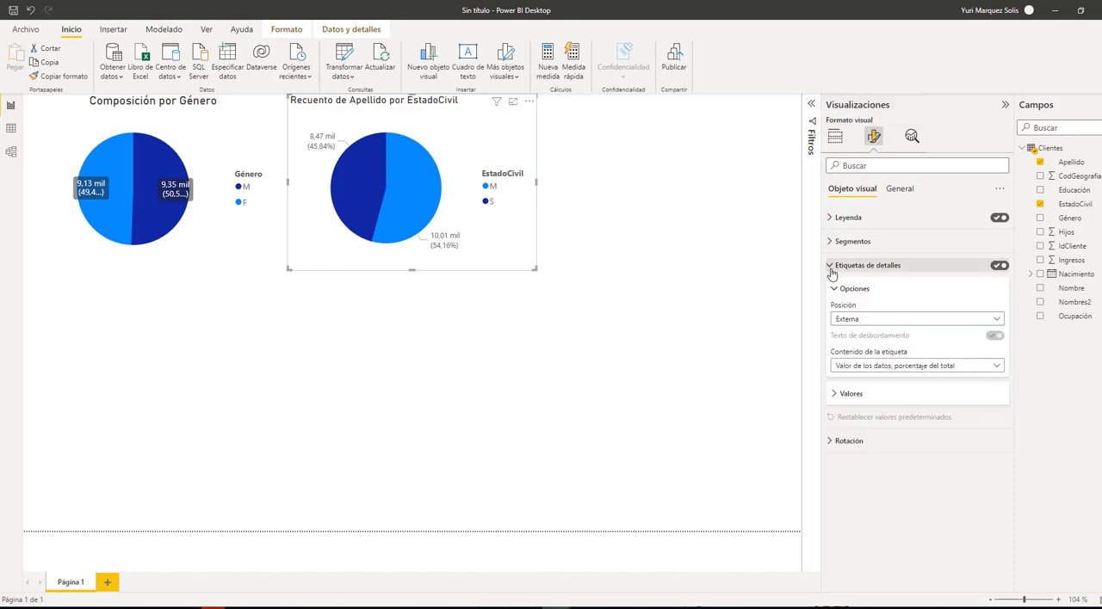
left_click(996, 320)
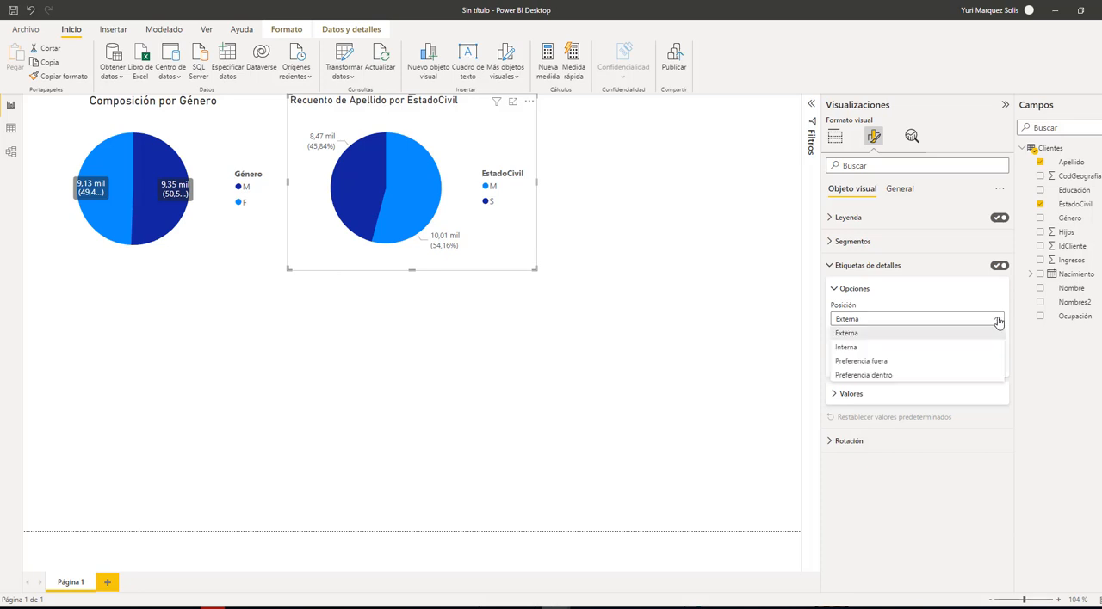
left_click(845, 347)
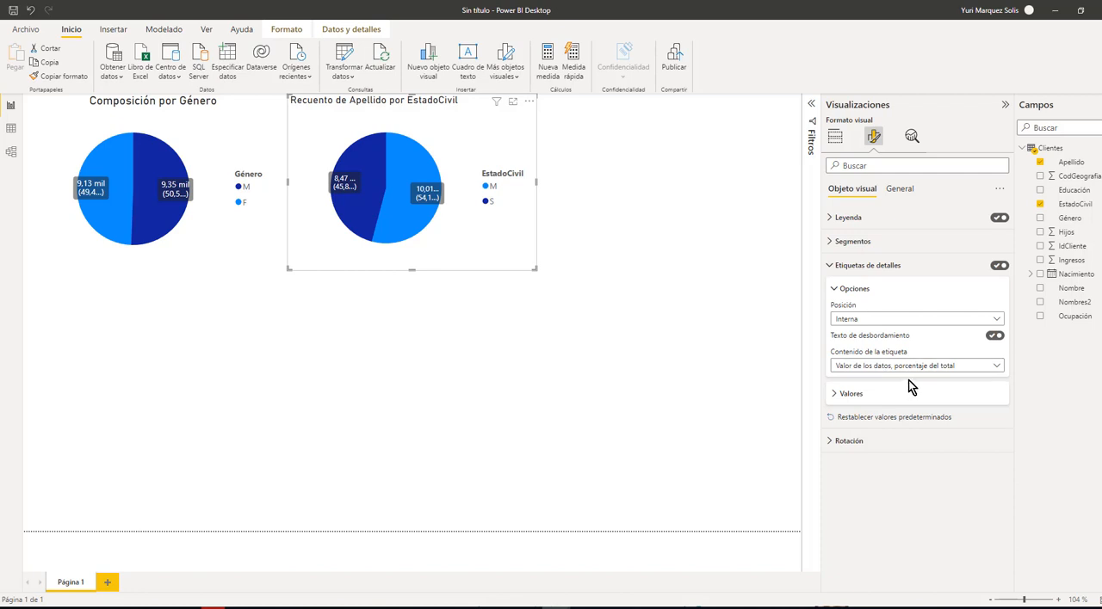
Widen the EstadoCivil pie chart slightly and set the font size of its detail label values to 10
left_click(836, 396)
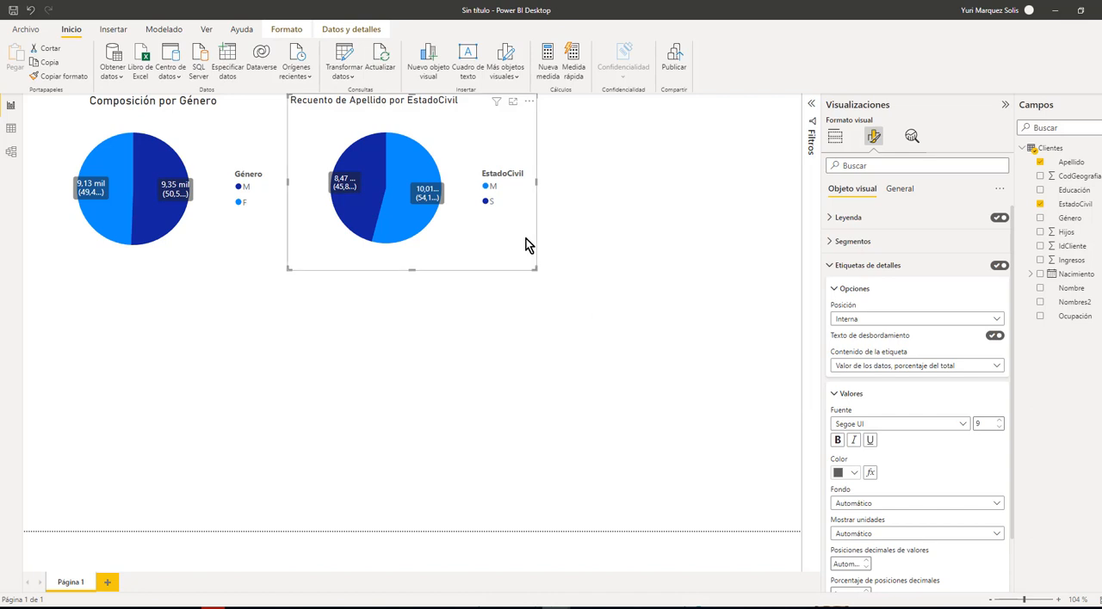
left_click_drag(537, 184, 560, 188)
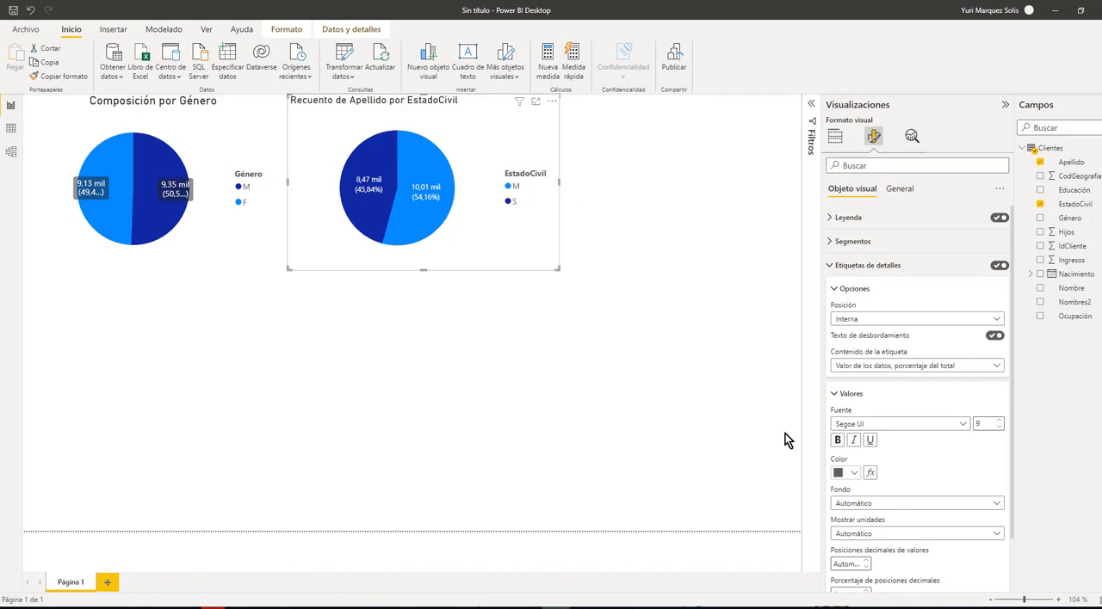
left_click(1000, 421)
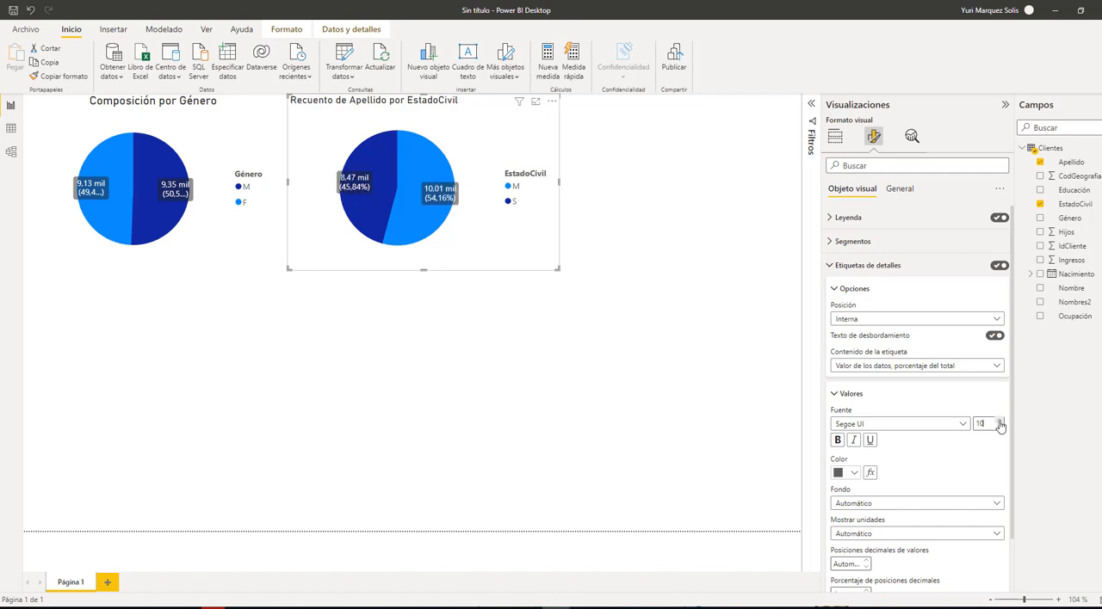
scroll(943, 466, "down", 2)
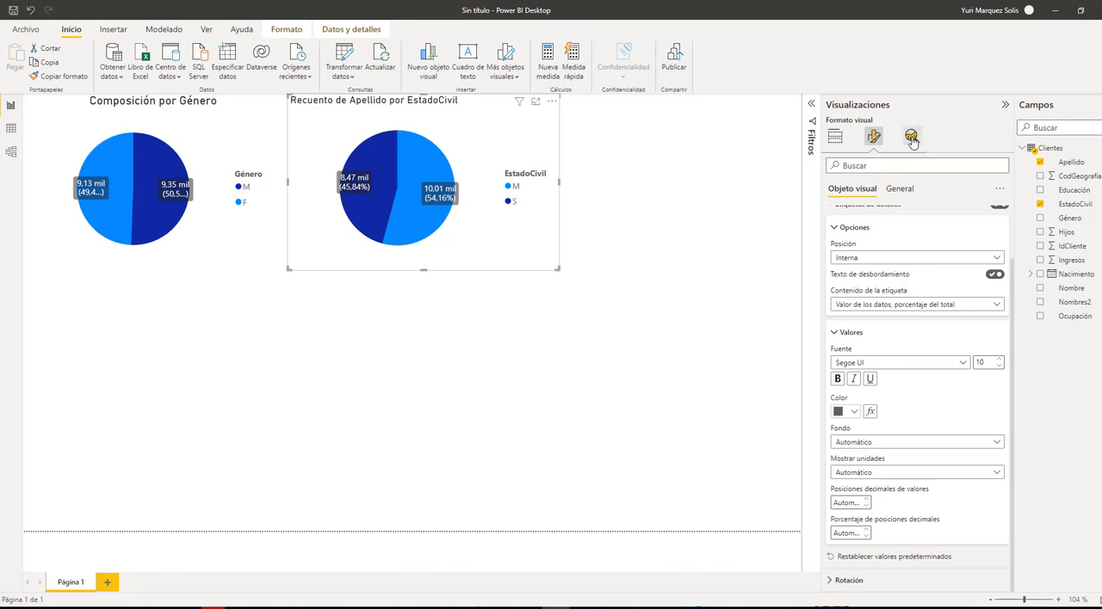
Change the EstadoCivil pie chart's title to "Composición por Estado Civil" and center it
left_click(896, 191)
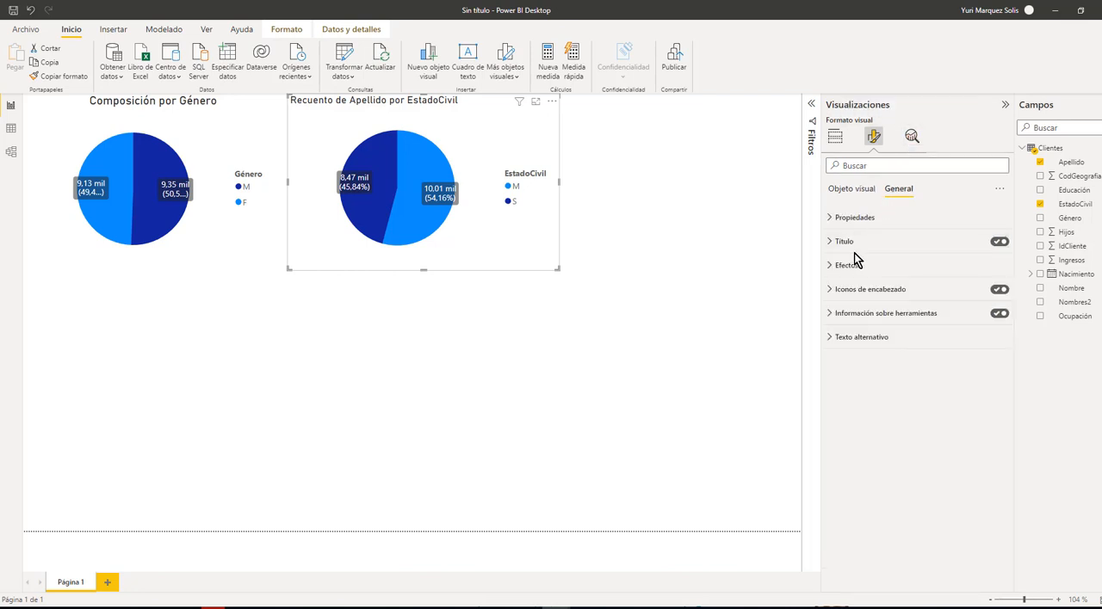
left_click(828, 243)
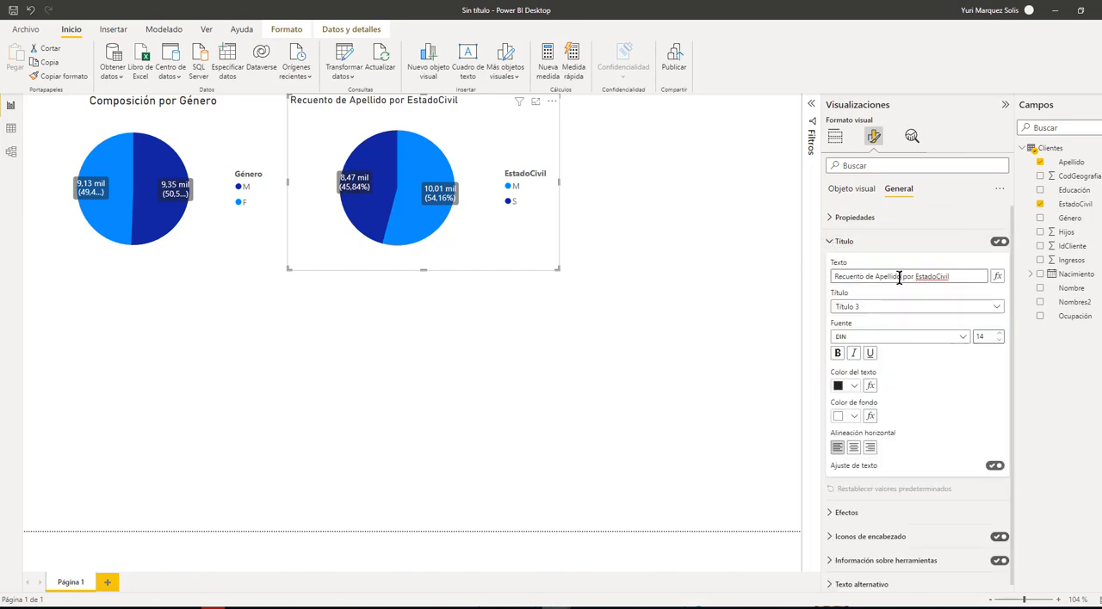
left_click_drag(900, 276, 778, 280)
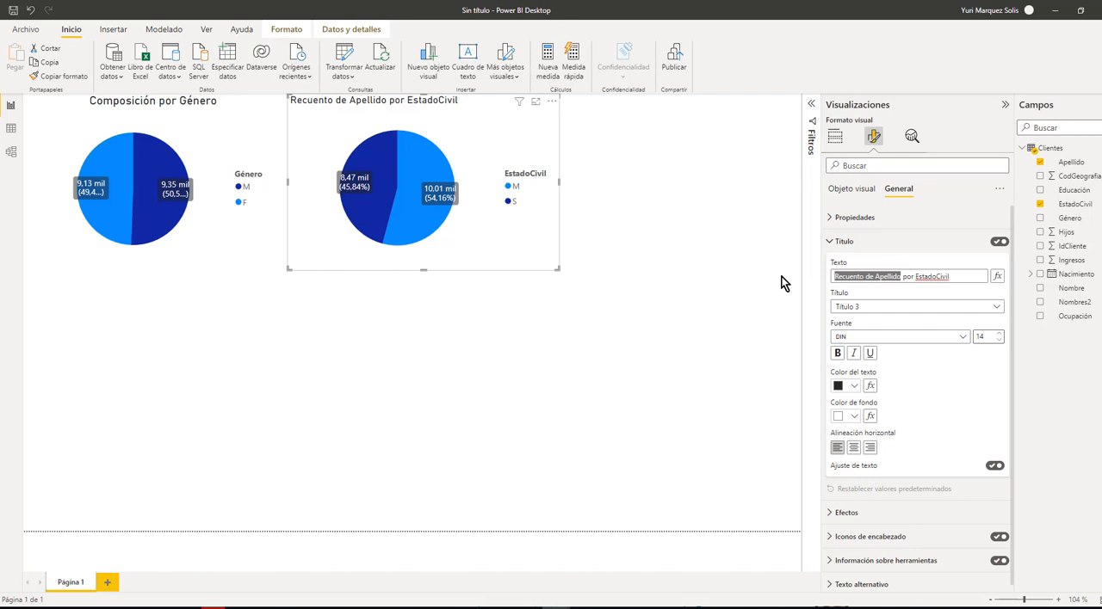
type("Compos")
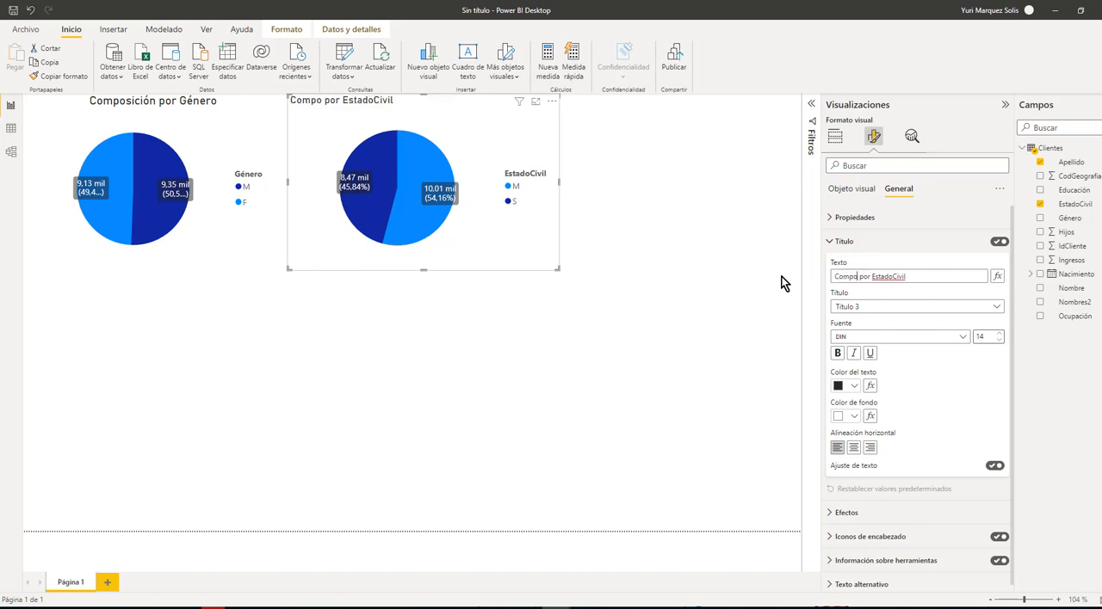
type("ición")
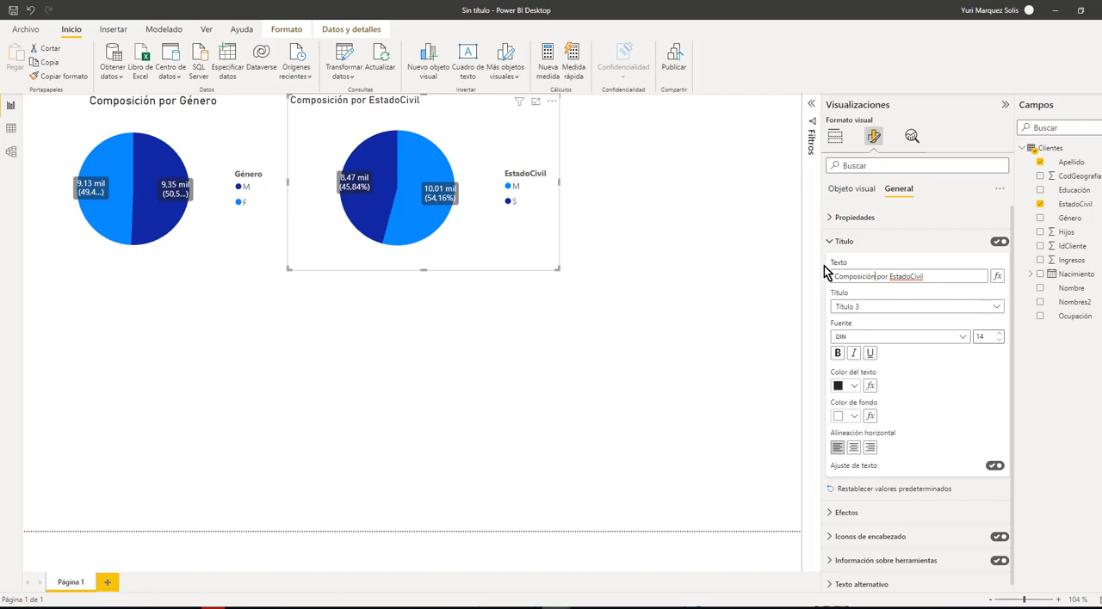
left_click(912, 277)
left_click(853, 449)
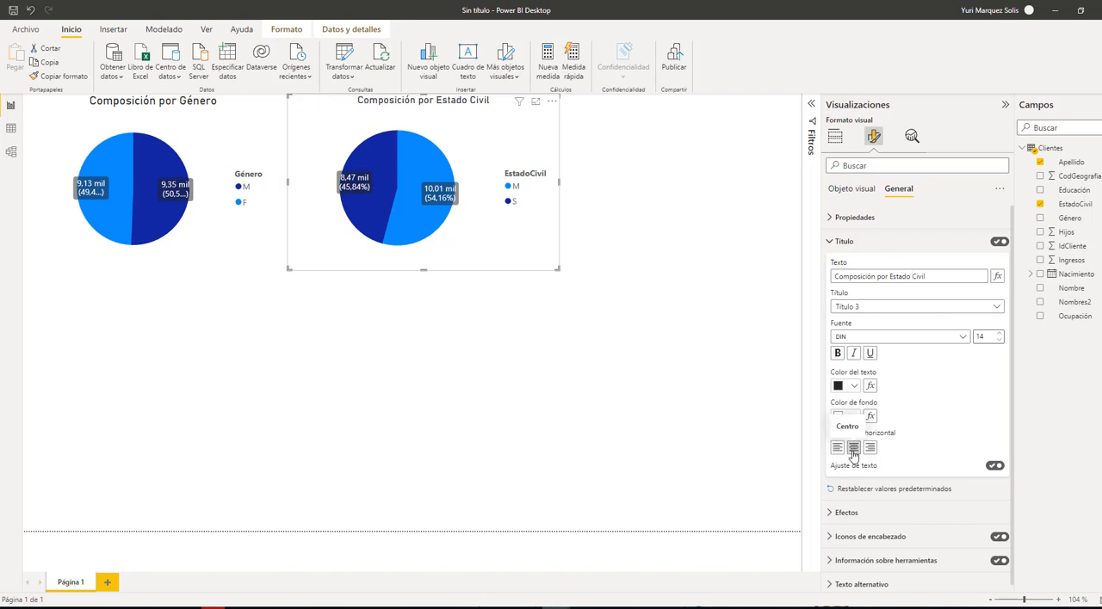
left_click(602, 316)
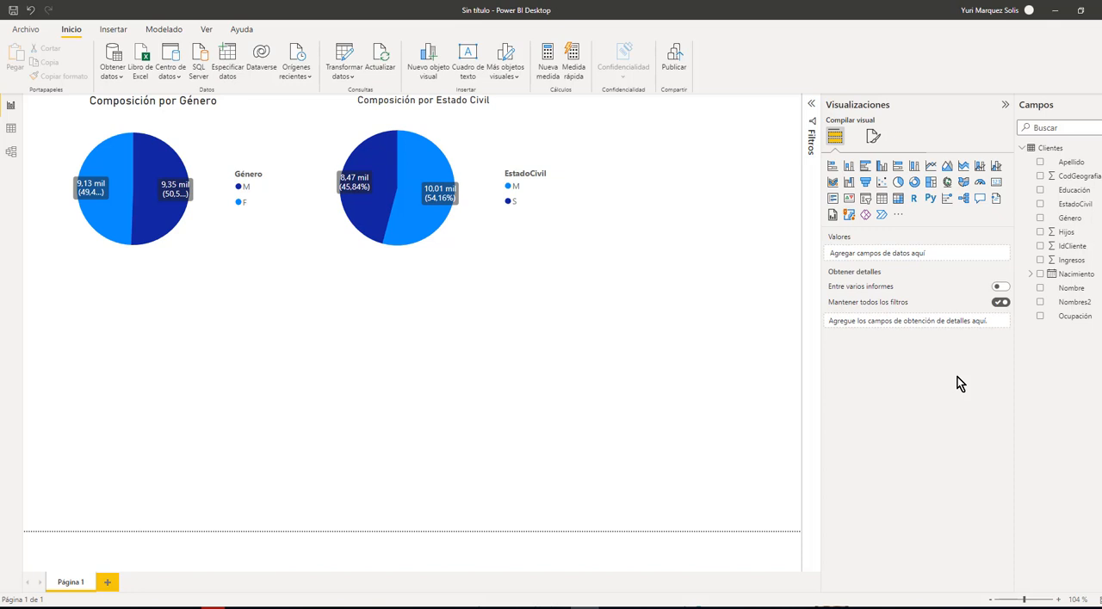
Add a slicer for Educación below the gender pie chart and shrink it to fit its options
left_click(868, 204)
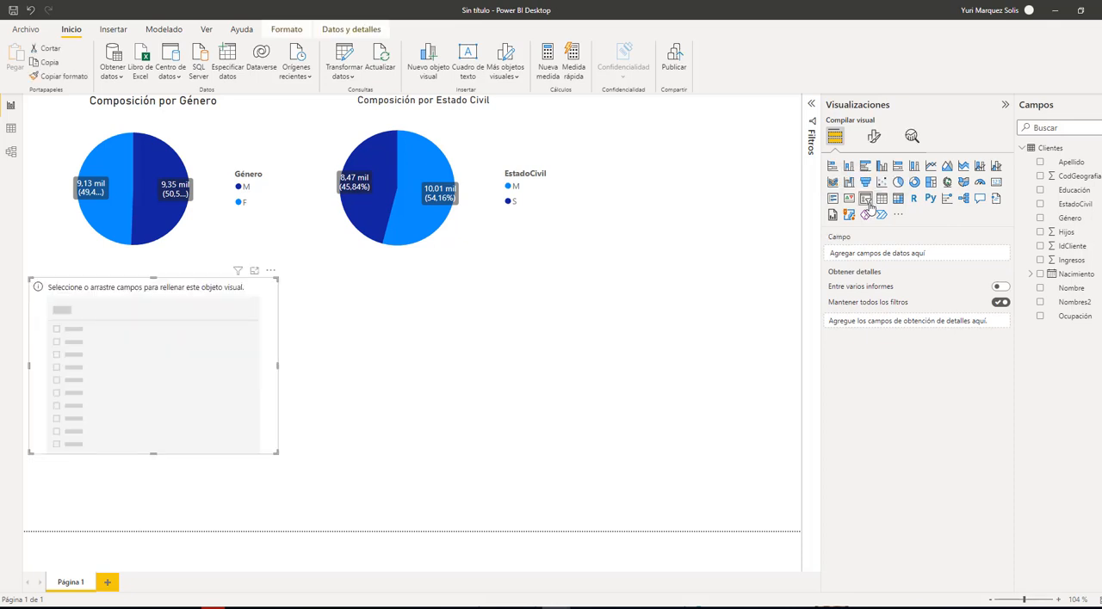
left_click_drag(277, 366, 226, 374)
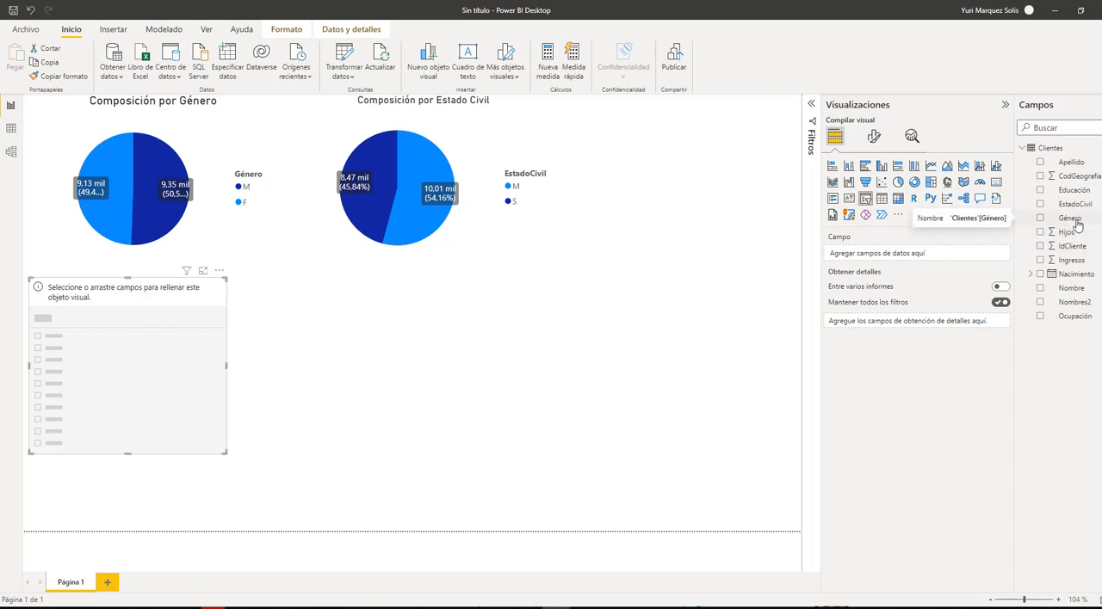
left_click(1040, 190)
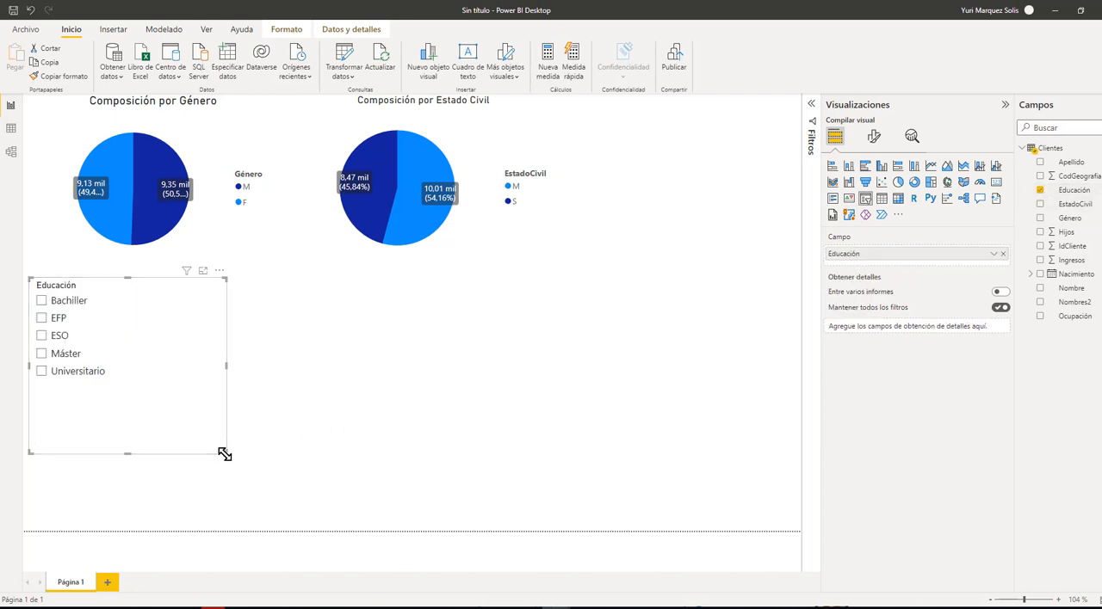
left_click_drag(225, 454, 217, 391)
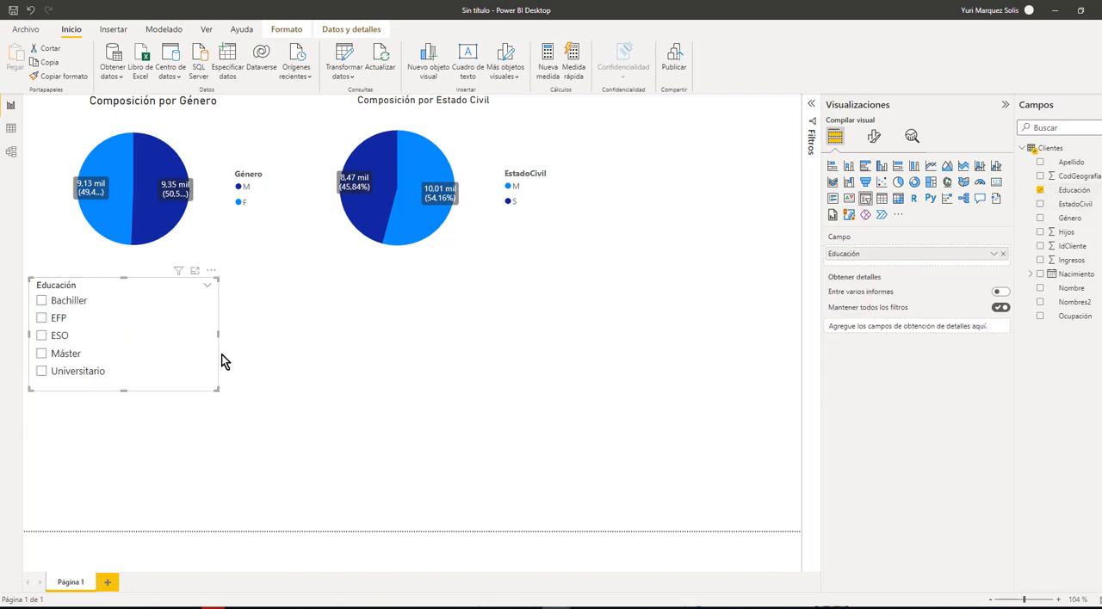
left_click_drag(217, 337, 147, 343)
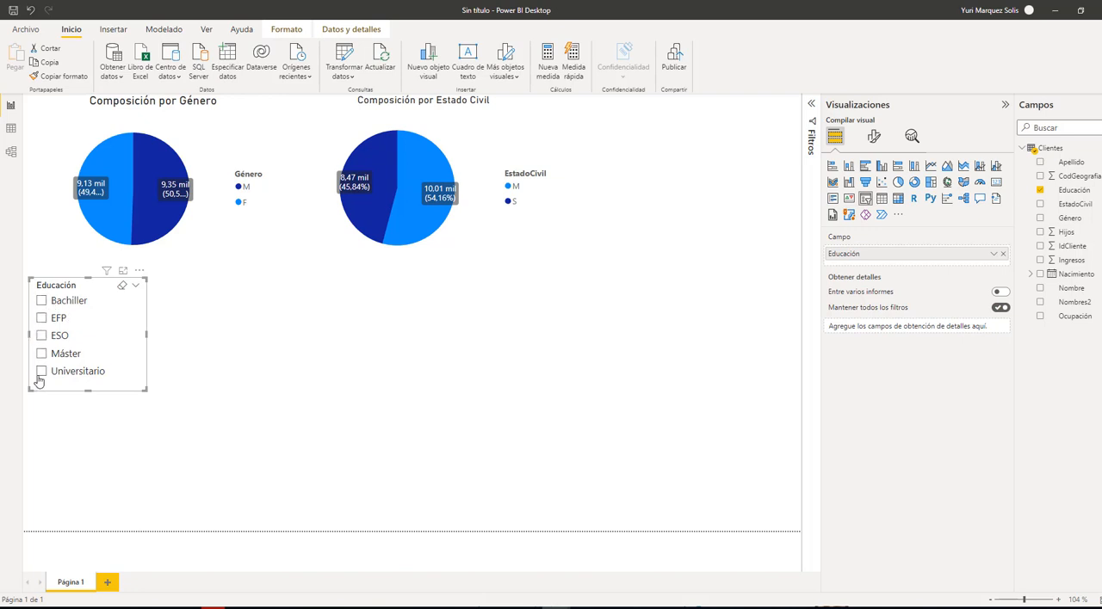
Test the Educación slicer on both pie charts by filtering to Bachiller, EFP, Universitario, Máster and Universitario again
left_click(42, 303)
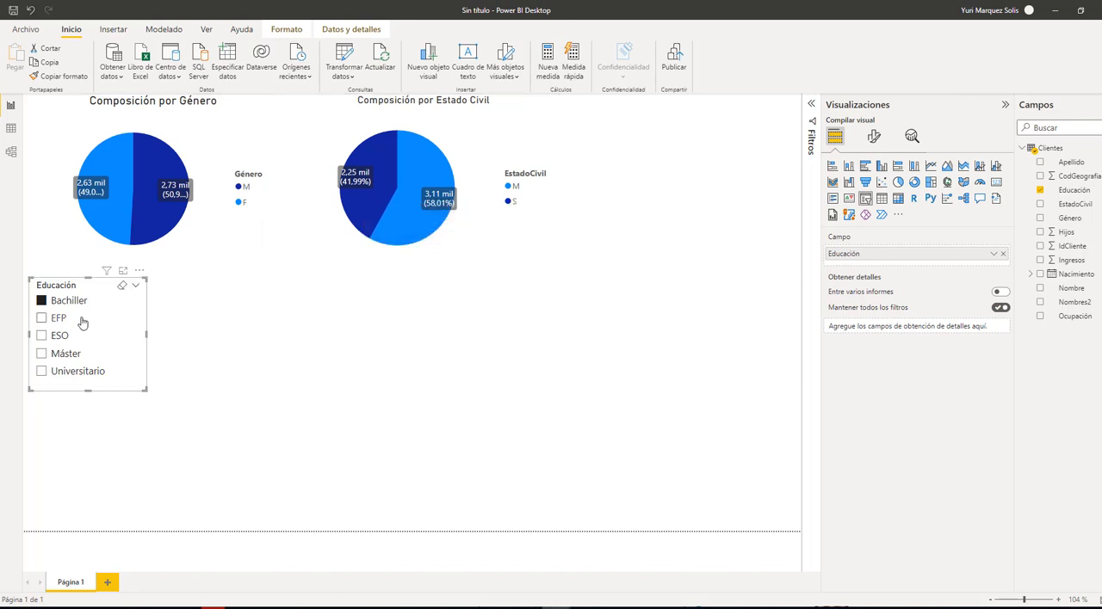
left_click(43, 318)
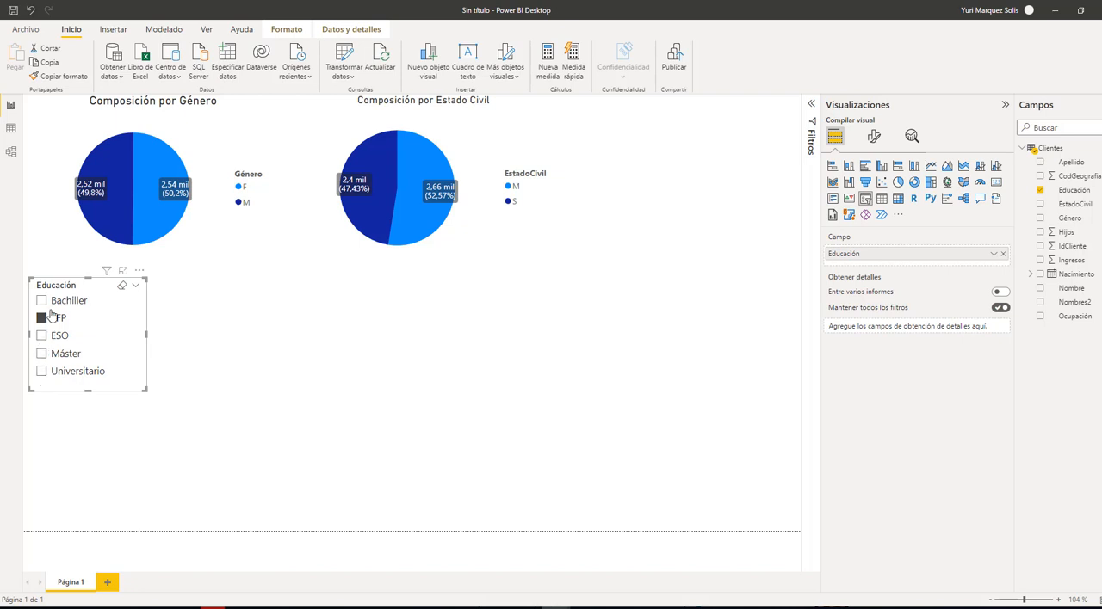
left_click(42, 372)
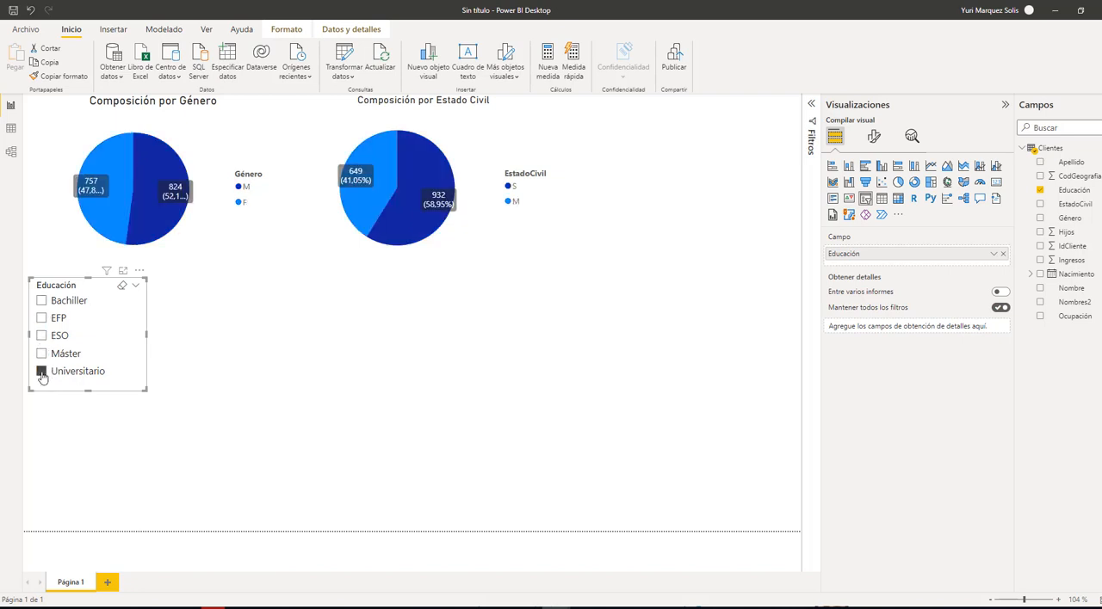
left_click(41, 354)
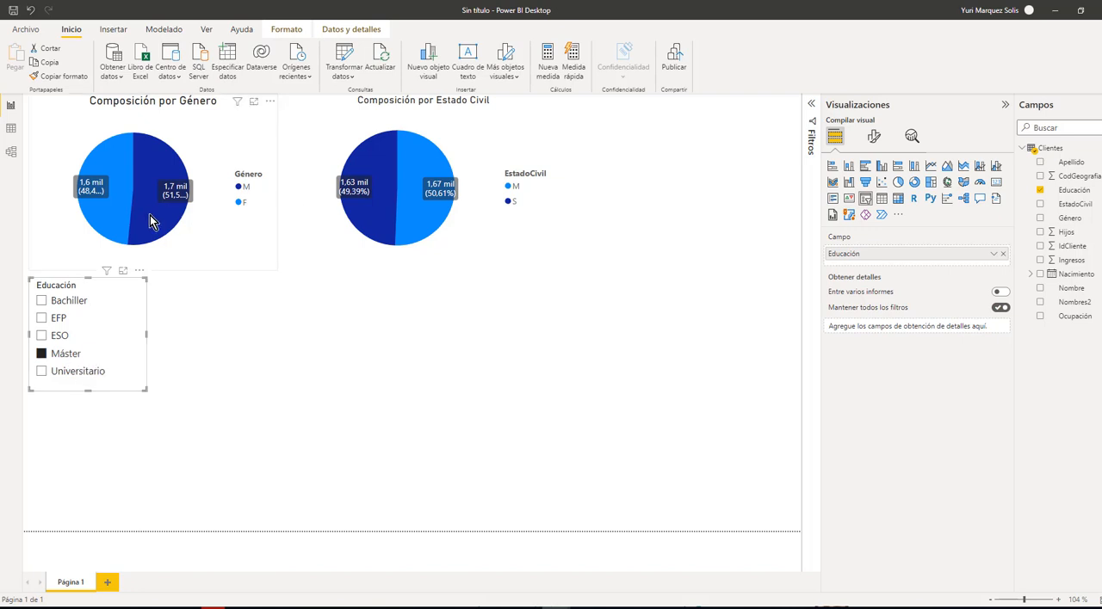
mouse_move(148, 224)
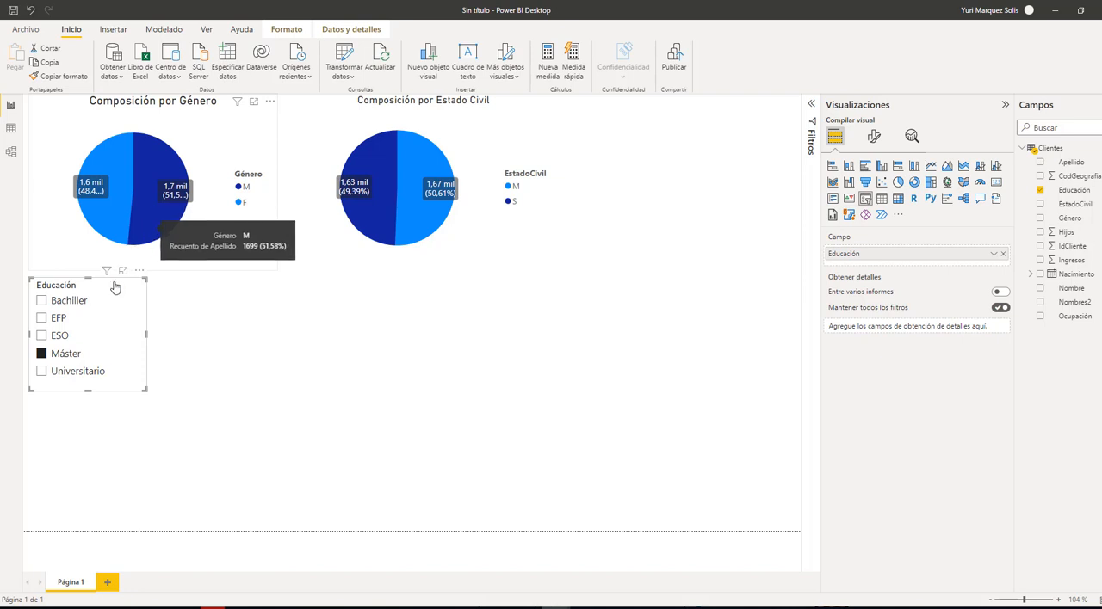
left_click(74, 375)
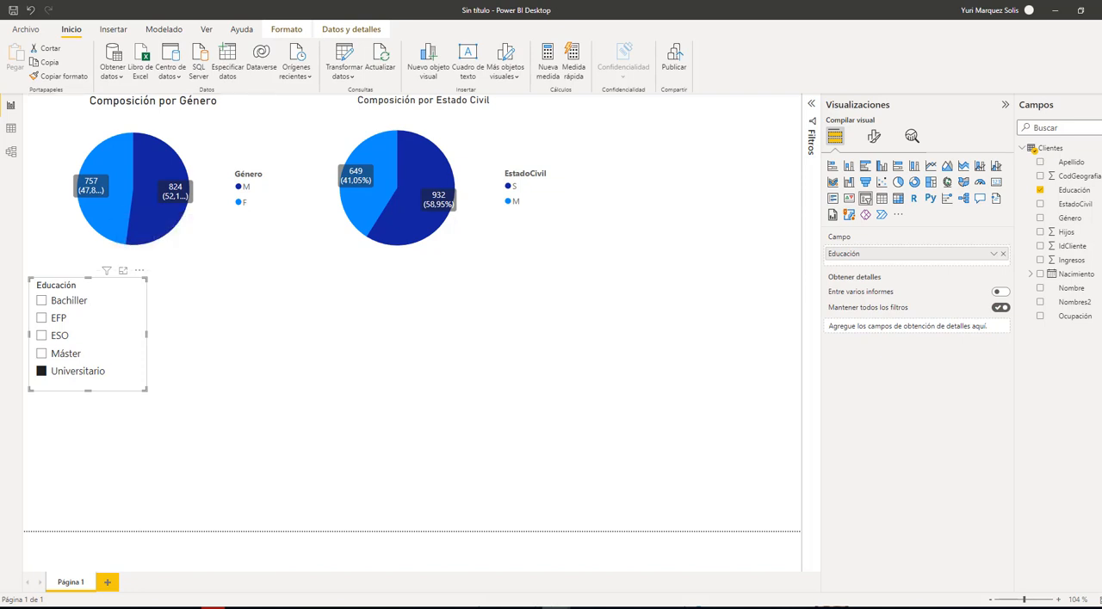
Add a second slicer for Ocupación below the Educación slicer
left_click(430, 360)
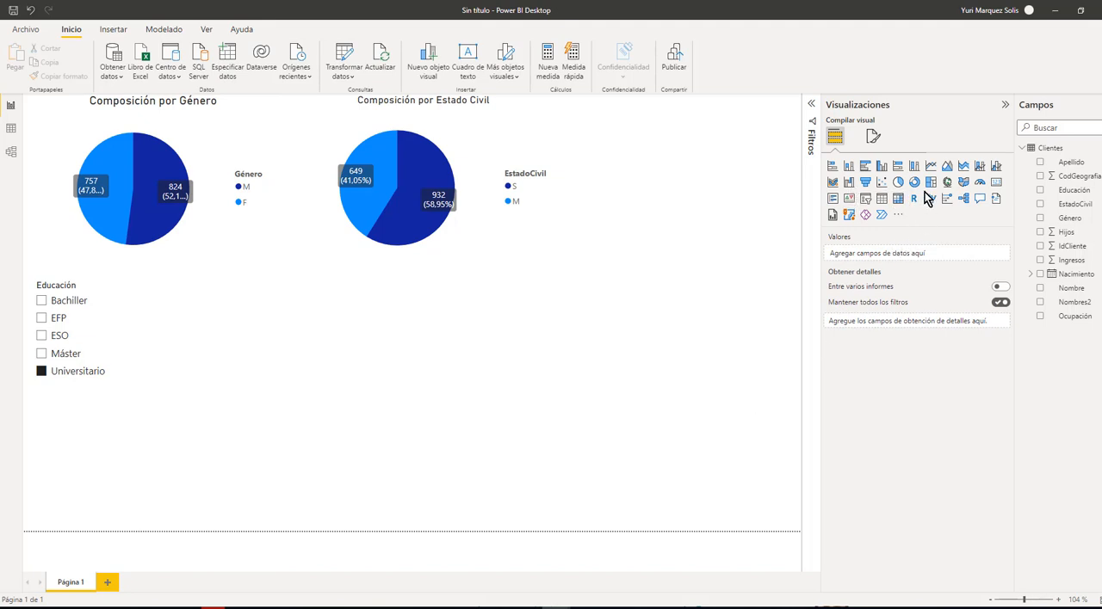
left_click(868, 201)
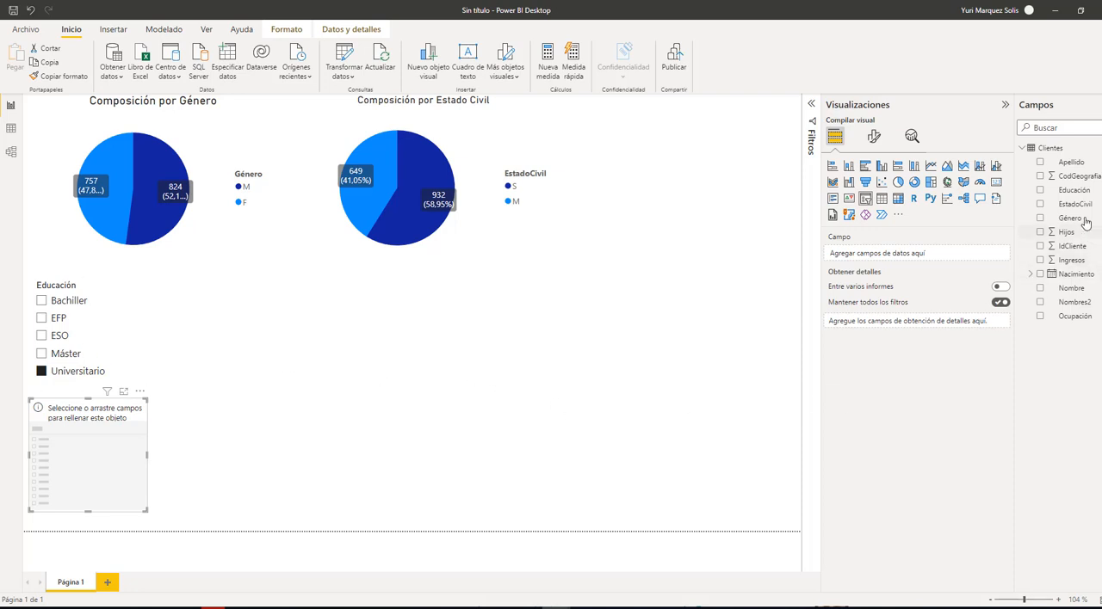
left_click(1039, 317)
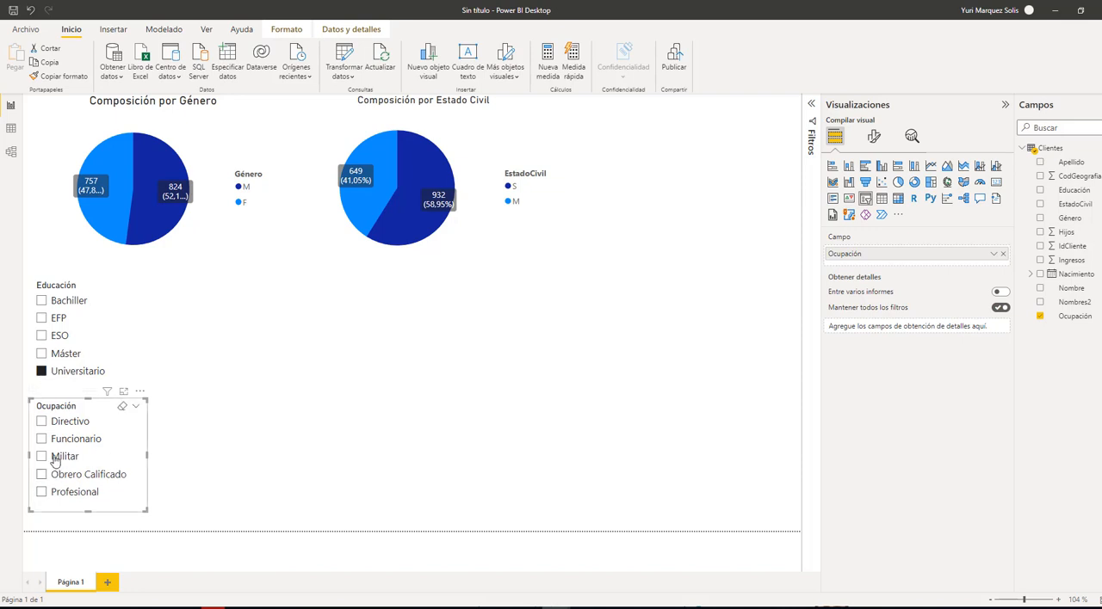
Clear the Universitario filter and test both slicers together with Ocupación set to Directivo and Educación set to Máster
left_click(43, 372)
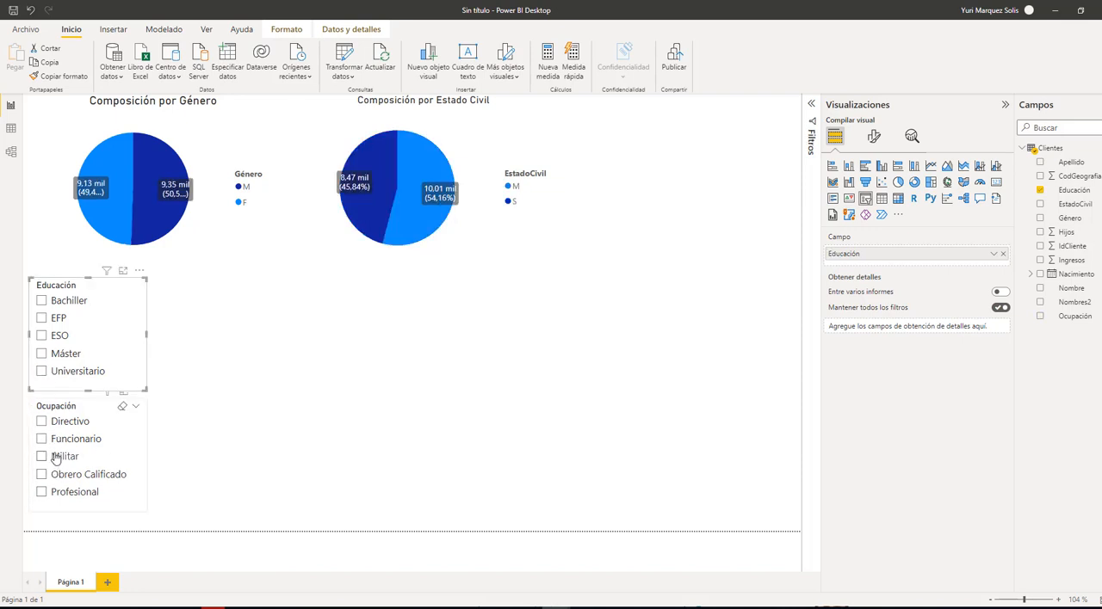
left_click(41, 422)
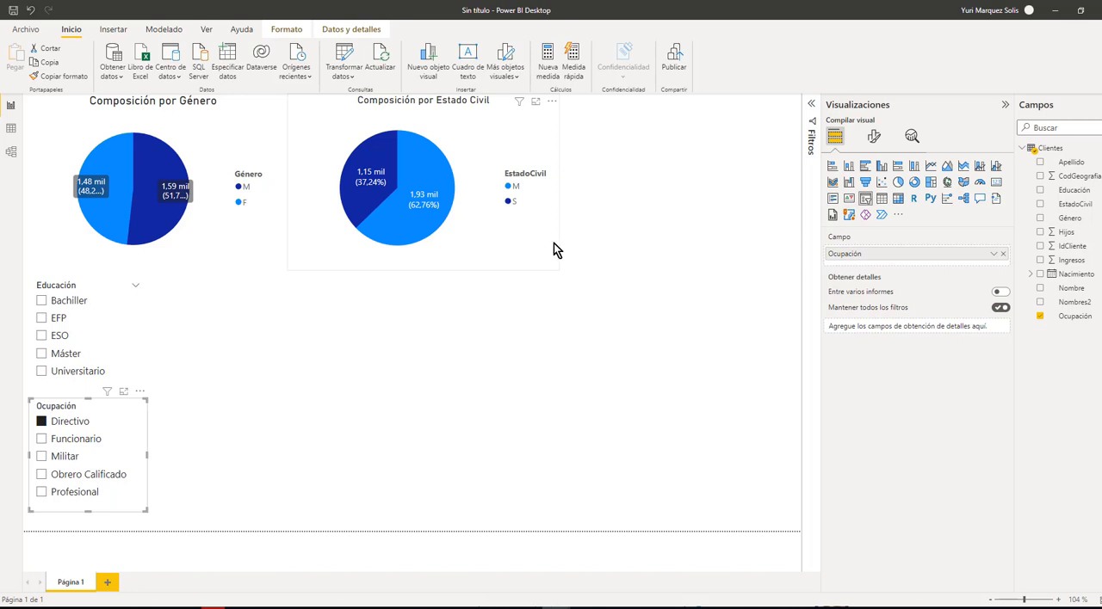
left_click(41, 353)
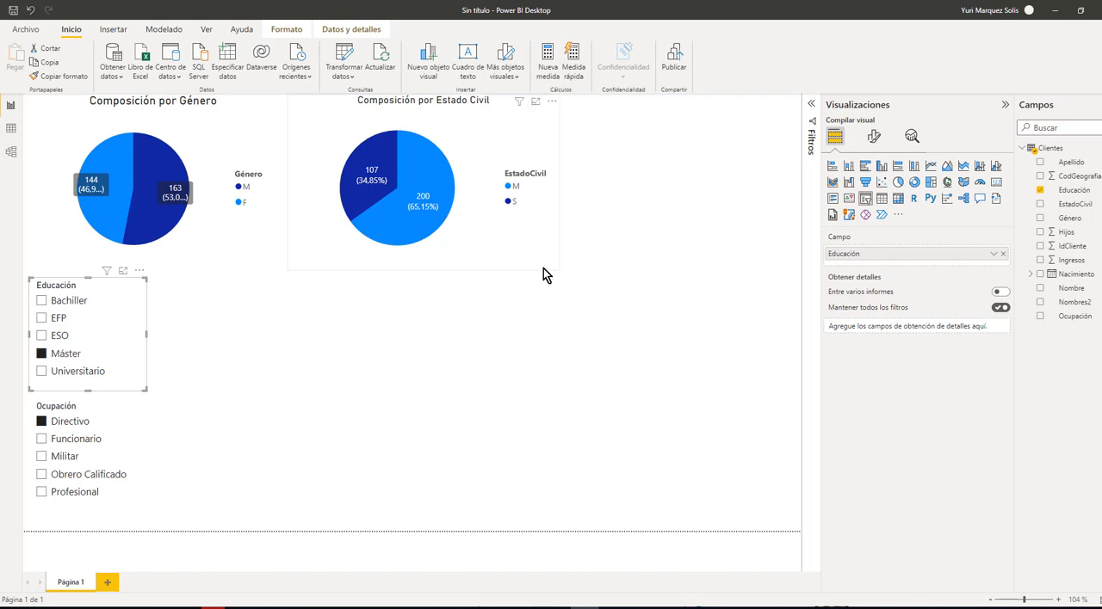
Shift the marital status and gender pie charts to the right, leaving free space at the page's left edge
left_click(566, 263)
left_click_drag(492, 259, 591, 263)
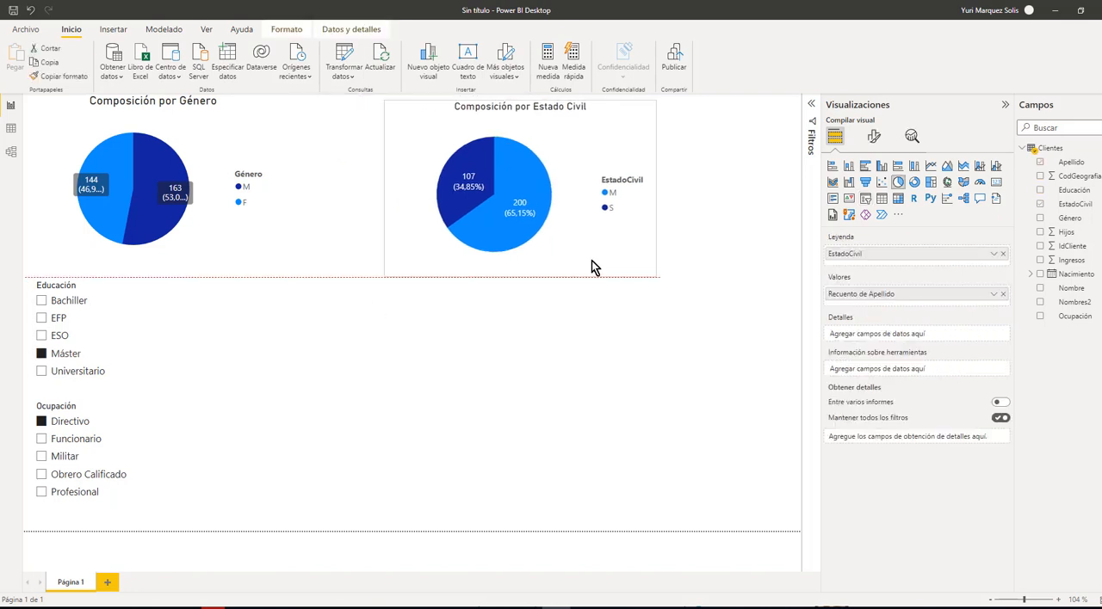
left_click(340, 252)
left_click(204, 253)
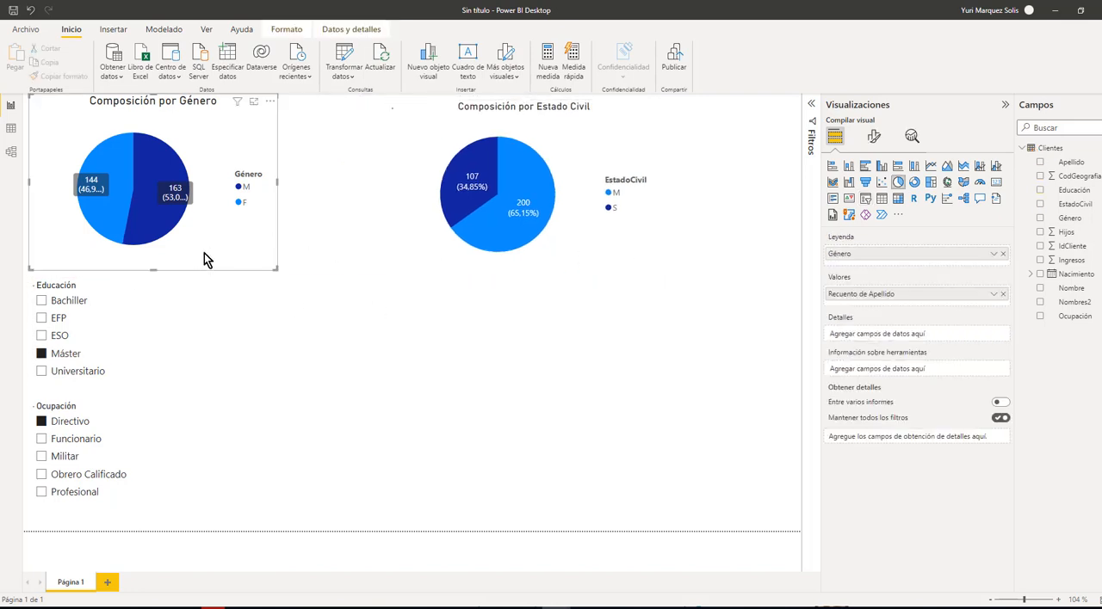
left_click_drag(227, 256, 357, 259)
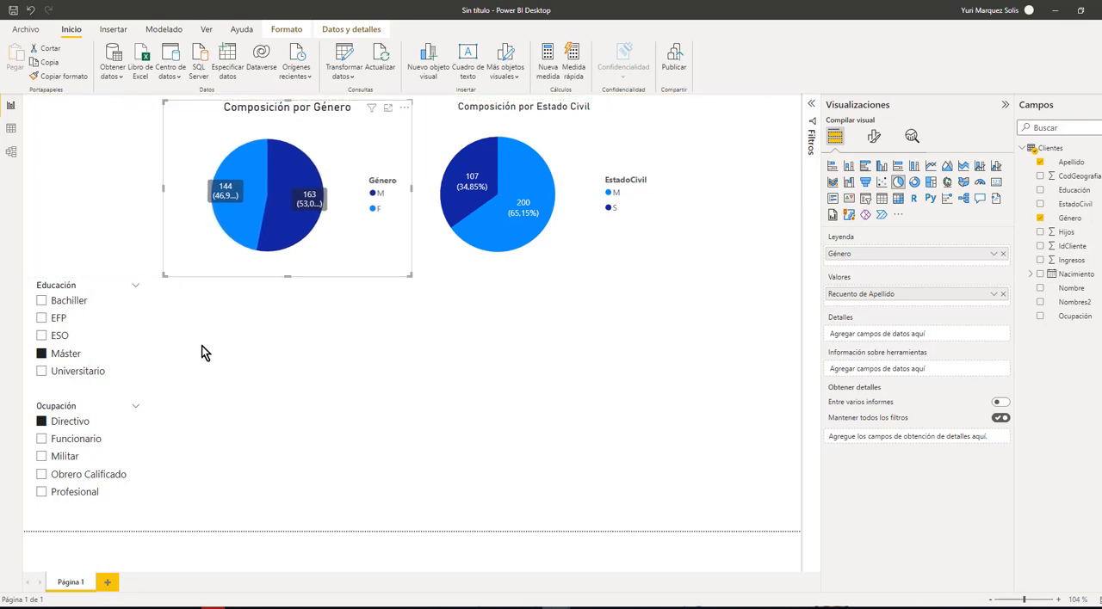
Move the Educación slicer up beside the gender pie chart and place the Ocupación slicer beneath it
left_click(118, 353)
left_click_drag(131, 365, 132, 219)
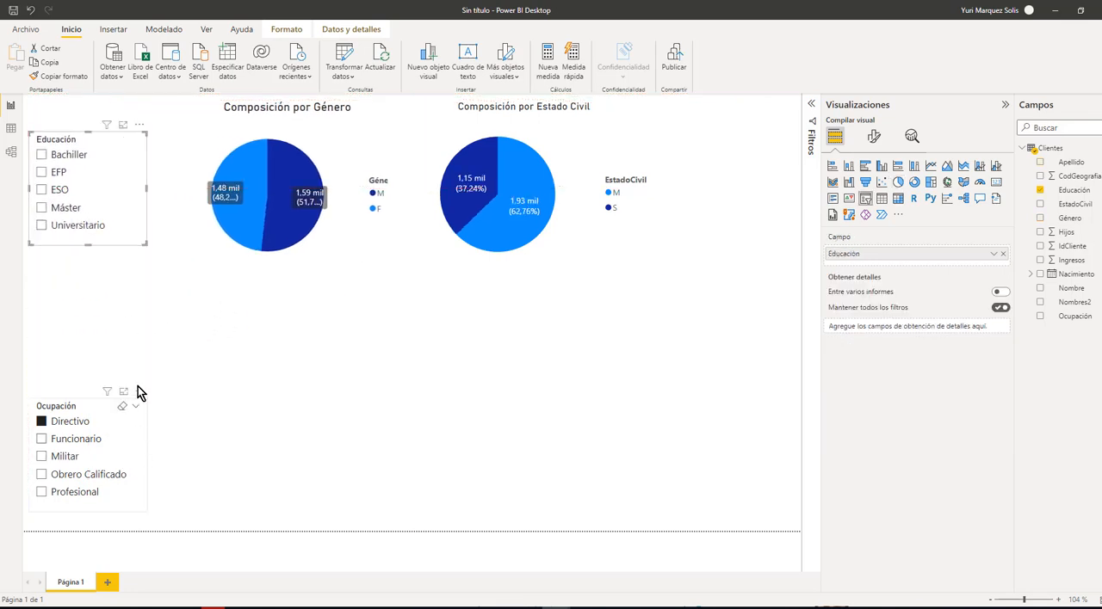
left_click_drag(138, 387, 134, 261)
left_click_drag(133, 337, 131, 343)
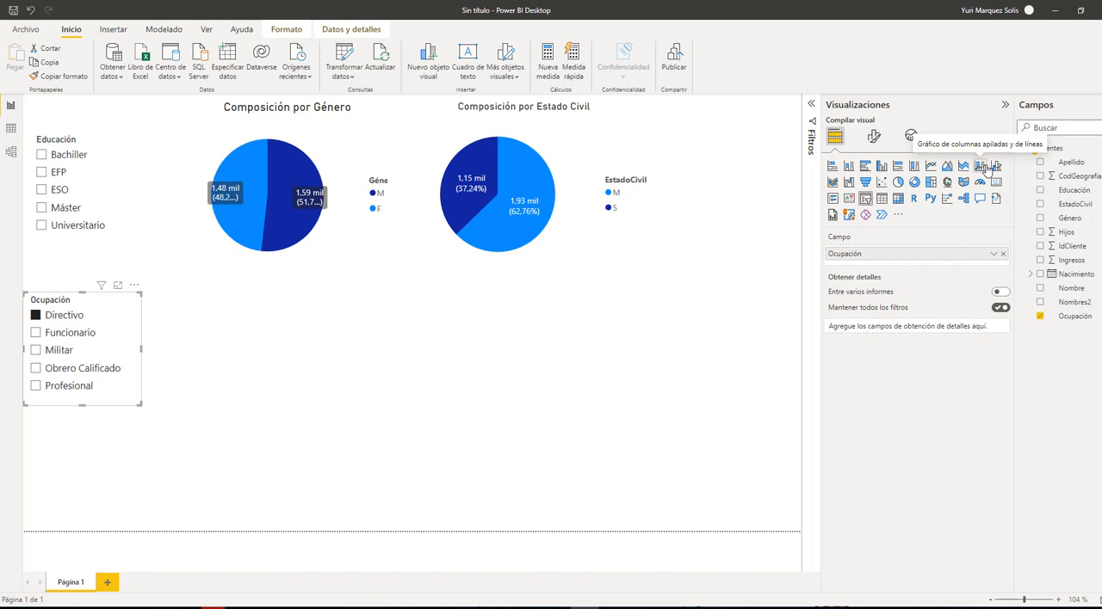
Filter the report to Profesional with the Ocupación slicer
left_click(602, 452)
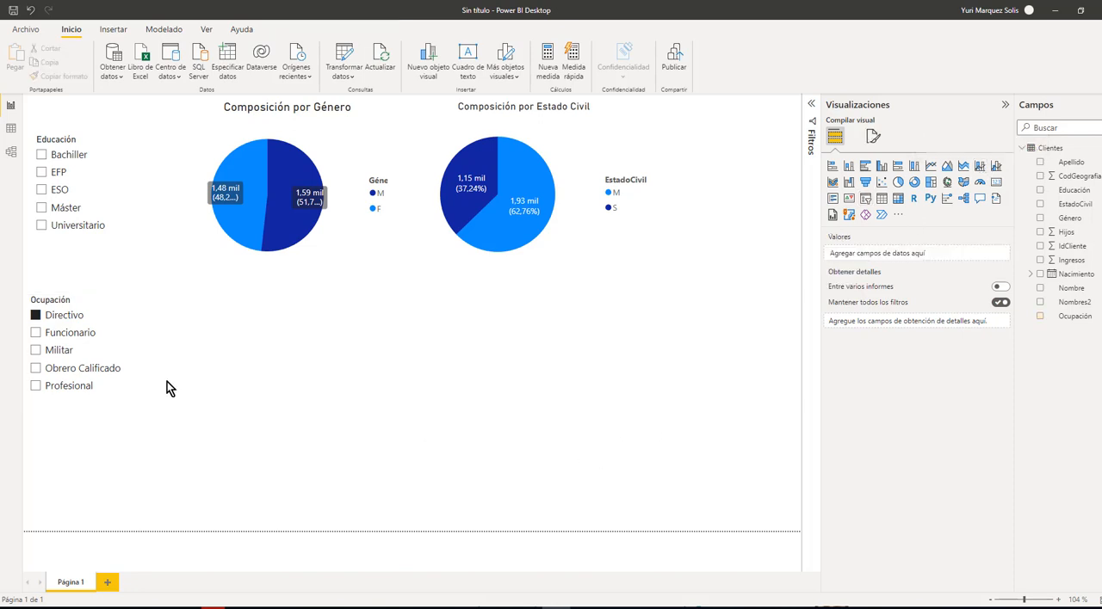
left_click(124, 387)
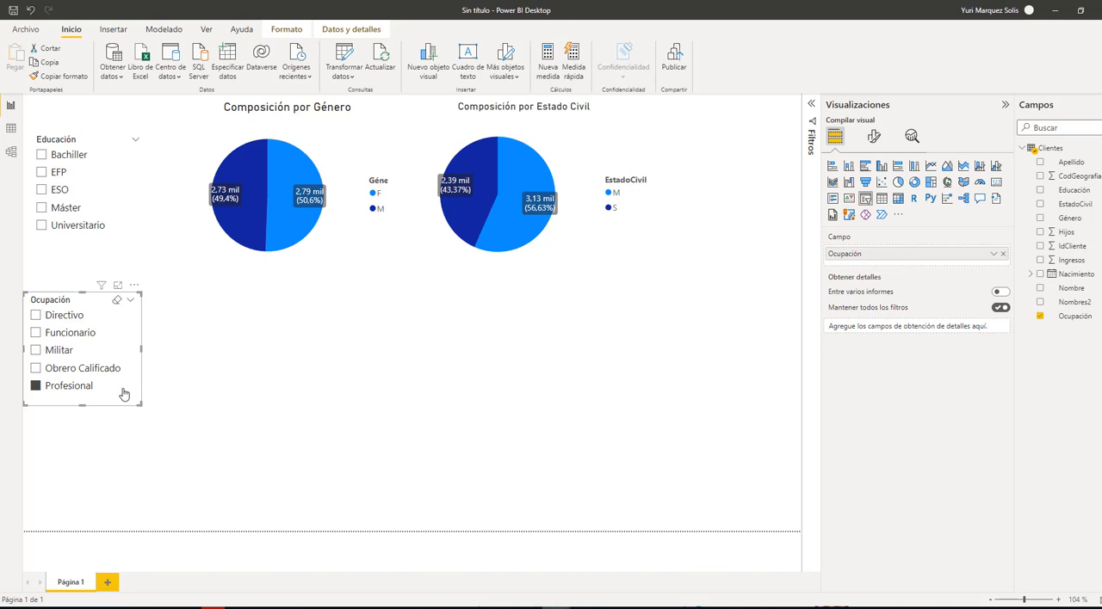
left_click(172, 385)
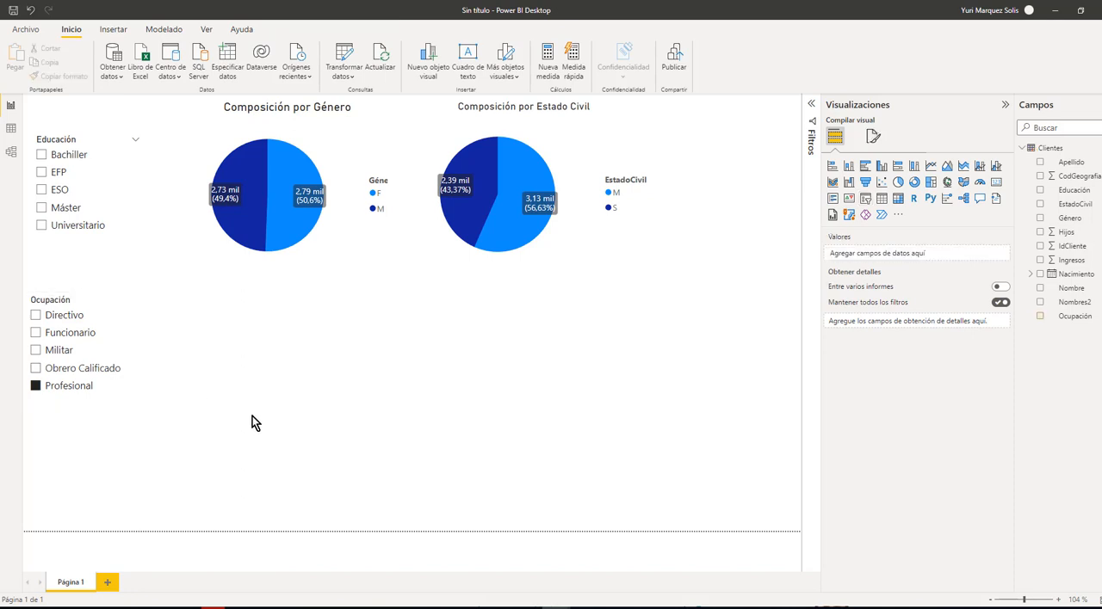
Add a stacked column and line chart beside the Ocupación slicer, with Educación on the X axis
left_click(981, 167)
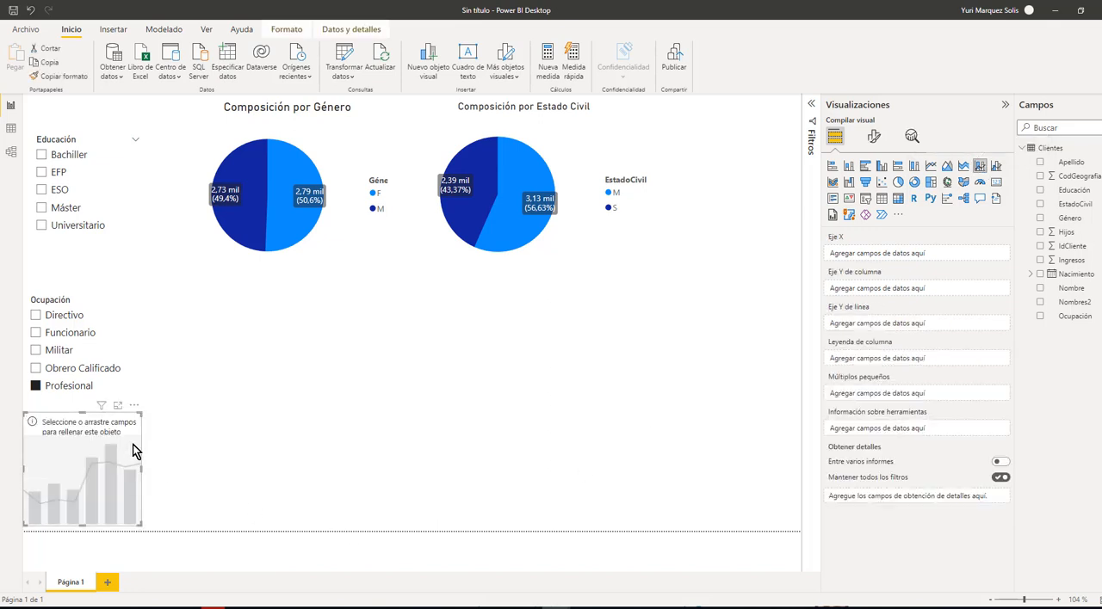
left_click_drag(134, 450, 285, 336)
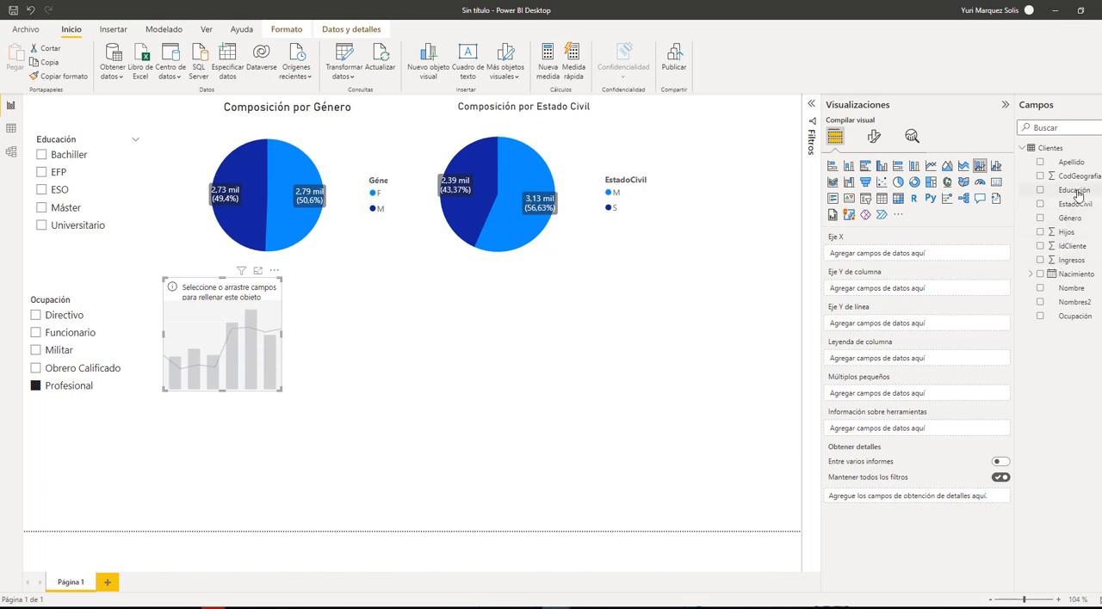
left_click_drag(1076, 196, 885, 254)
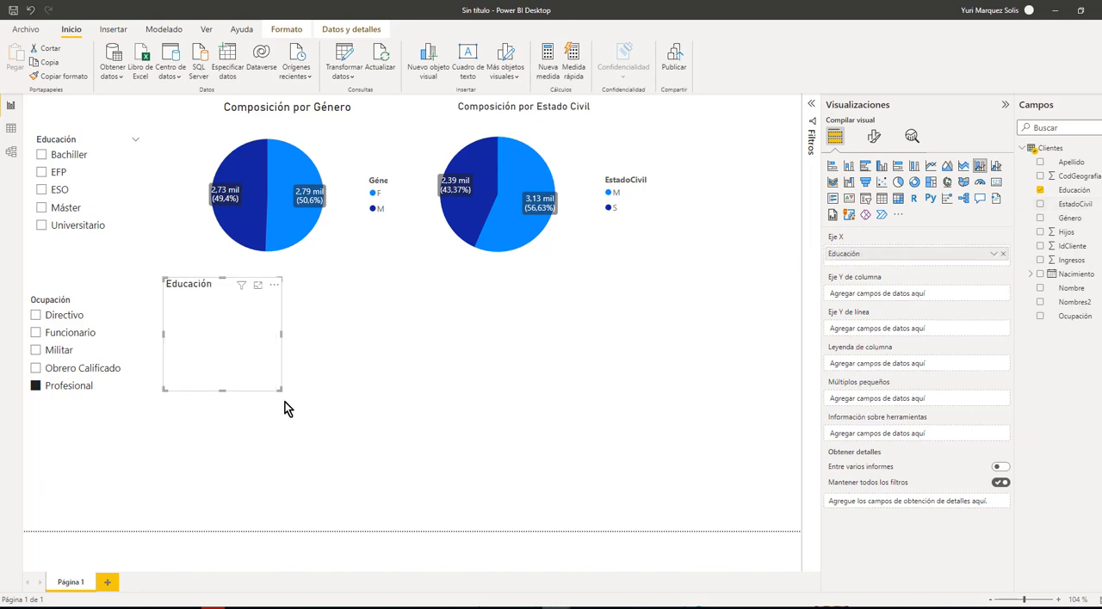
Enlarge the column and line chart and plot the count of Educación on its column Y axis
left_click_drag(280, 390, 360, 423)
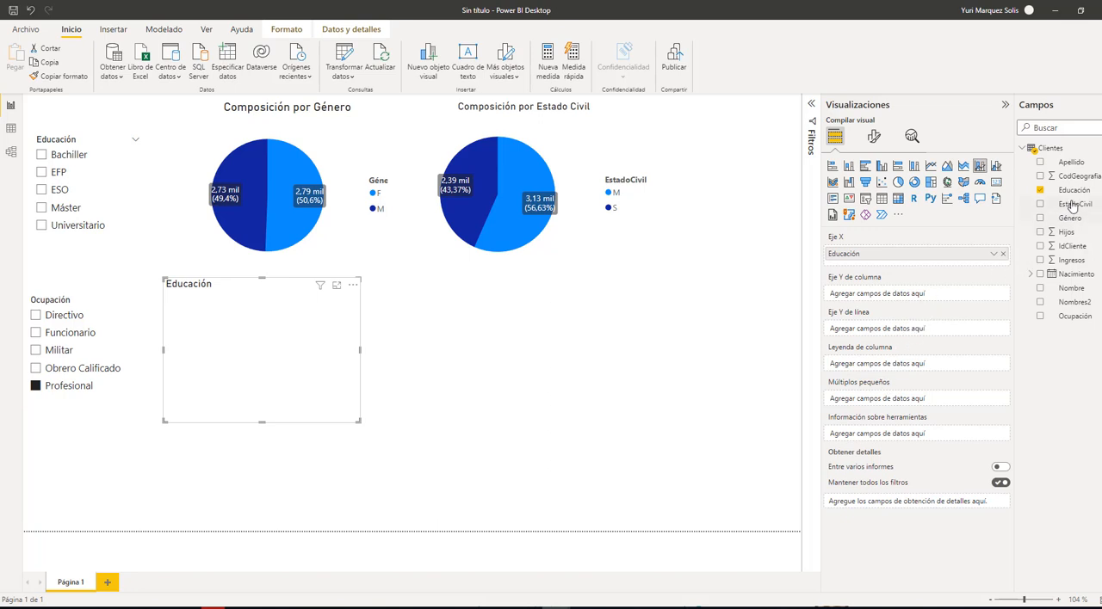
left_click_drag(1072, 198, 920, 302)
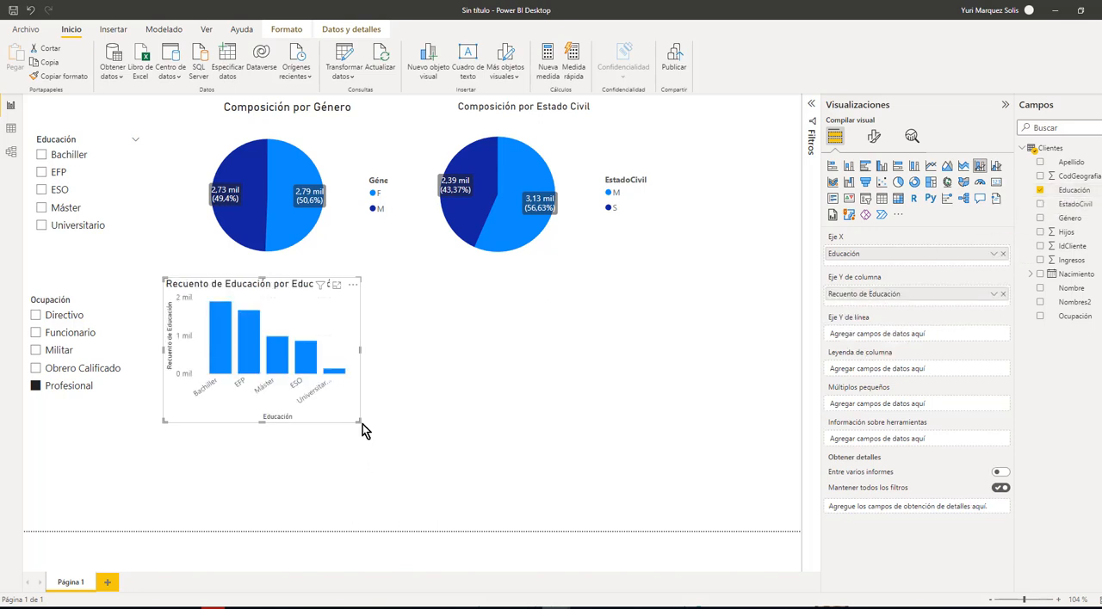
left_click_drag(358, 423, 410, 442)
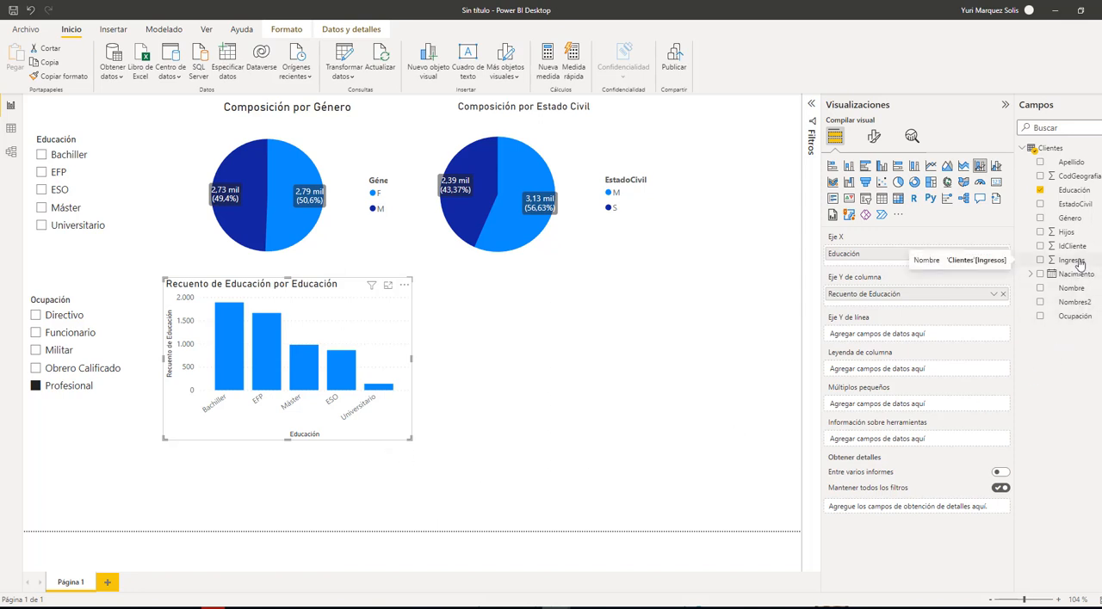
Add Ingresos to the chart's line Y axis and aggregate it as Promedio
left_click_drag(1080, 264, 905, 337)
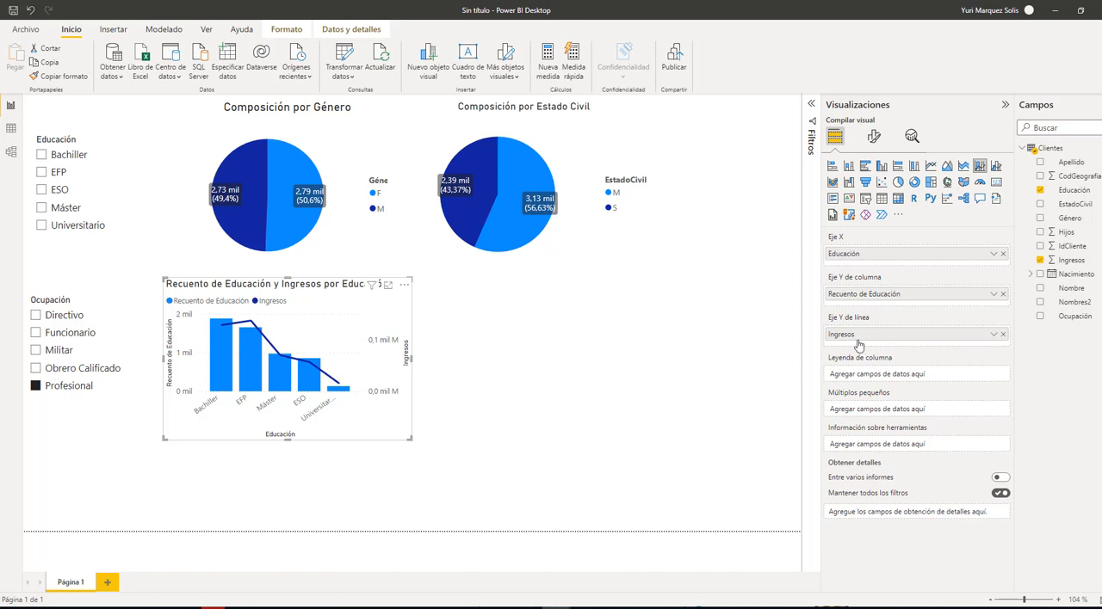
left_click(994, 336)
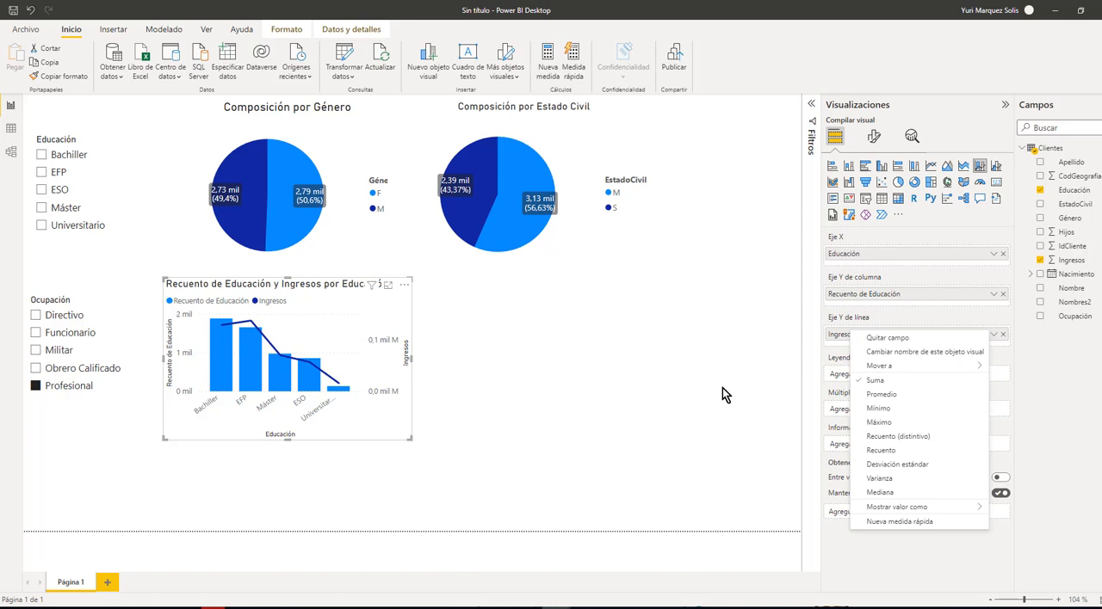
left_click(893, 397)
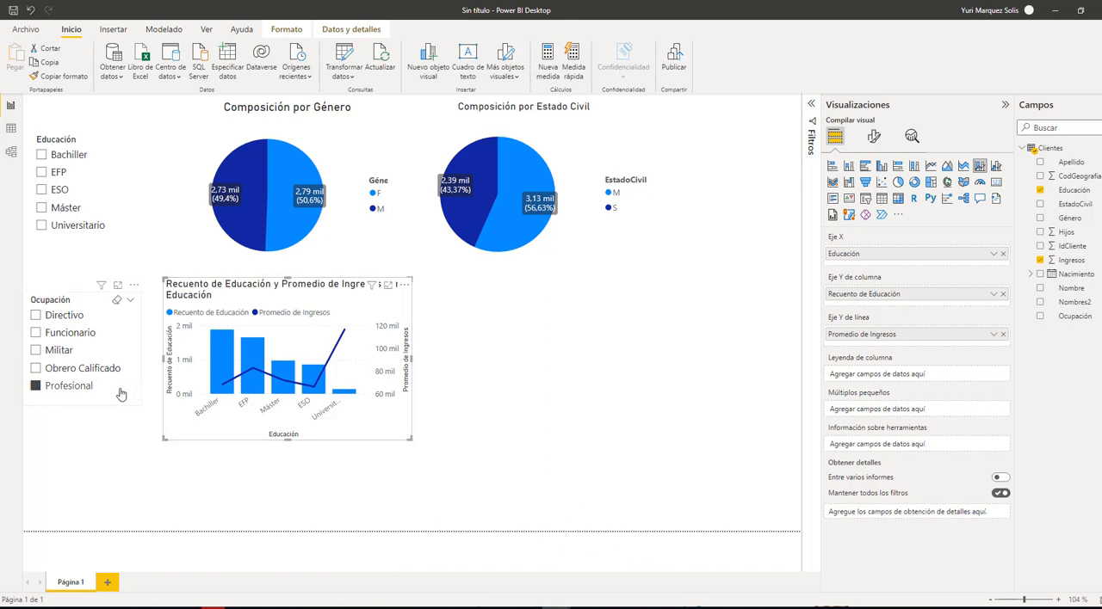
Clear the Profesional filter in the Ocupación slicer and slightly enlarge the column and line chart
left_click(39, 389)
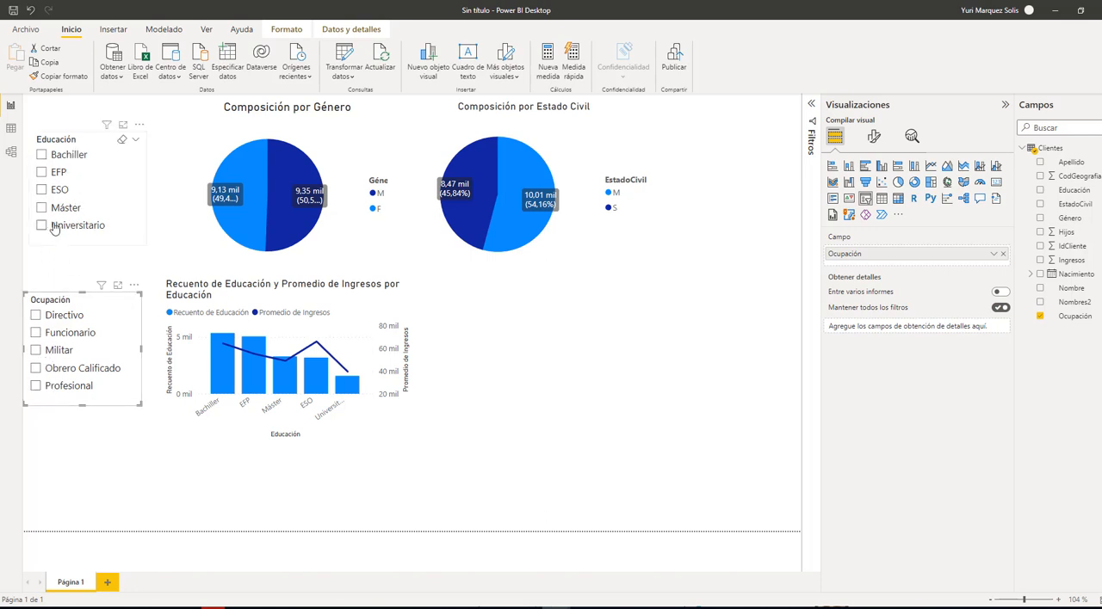
left_click(370, 415)
left_click_drag(407, 438, 419, 450)
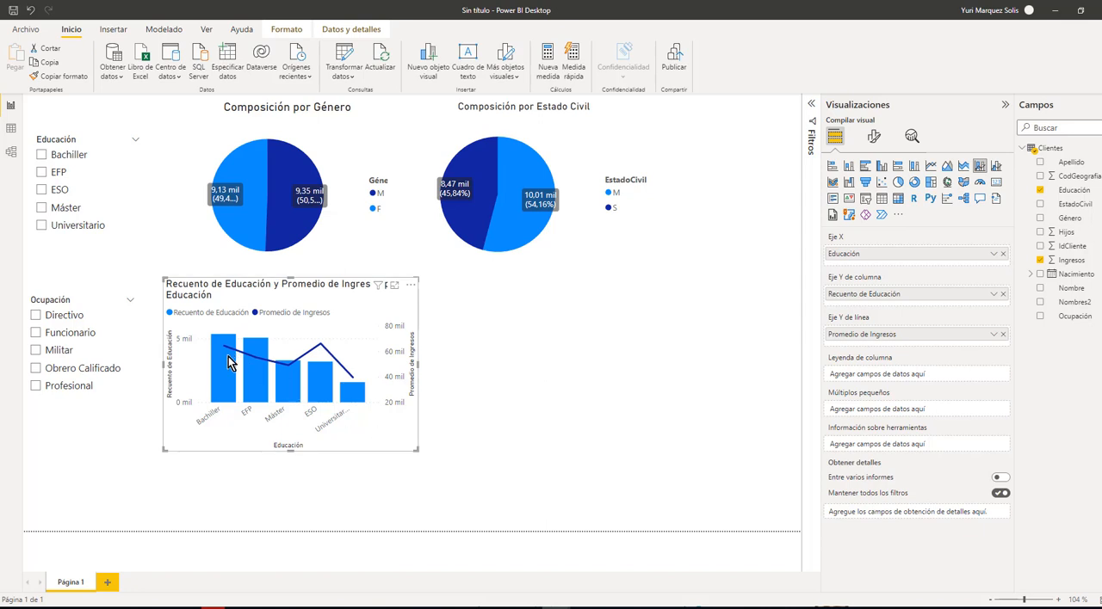
mouse_move(231, 359)
mouse_move(326, 358)
Shorten the column and line chart's title to "Promedio de Ingresos por Educación"
left_click(874, 138)
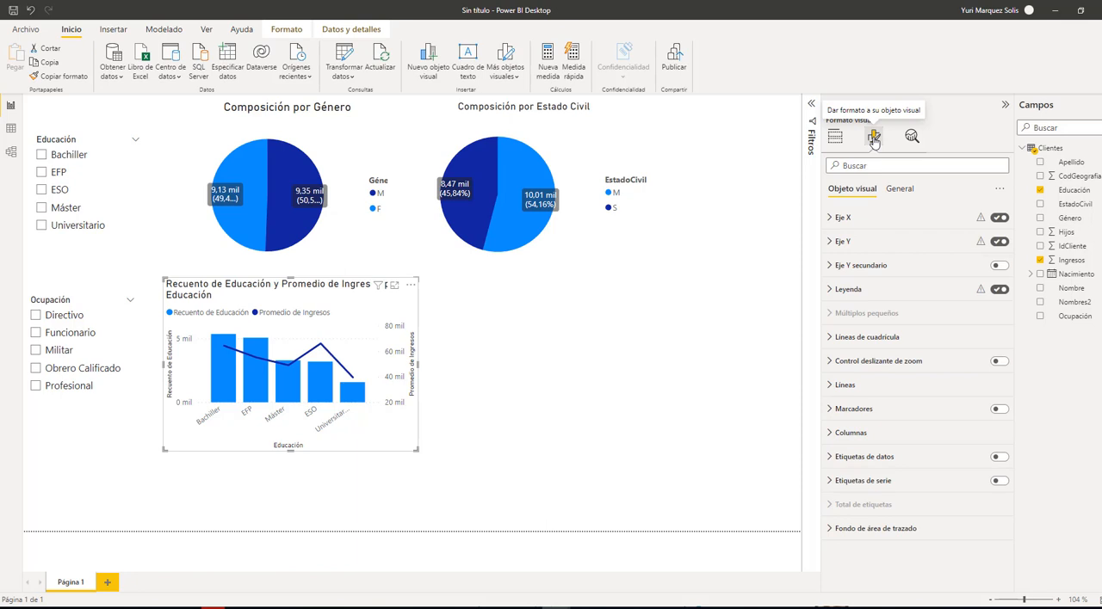
left_click(891, 190)
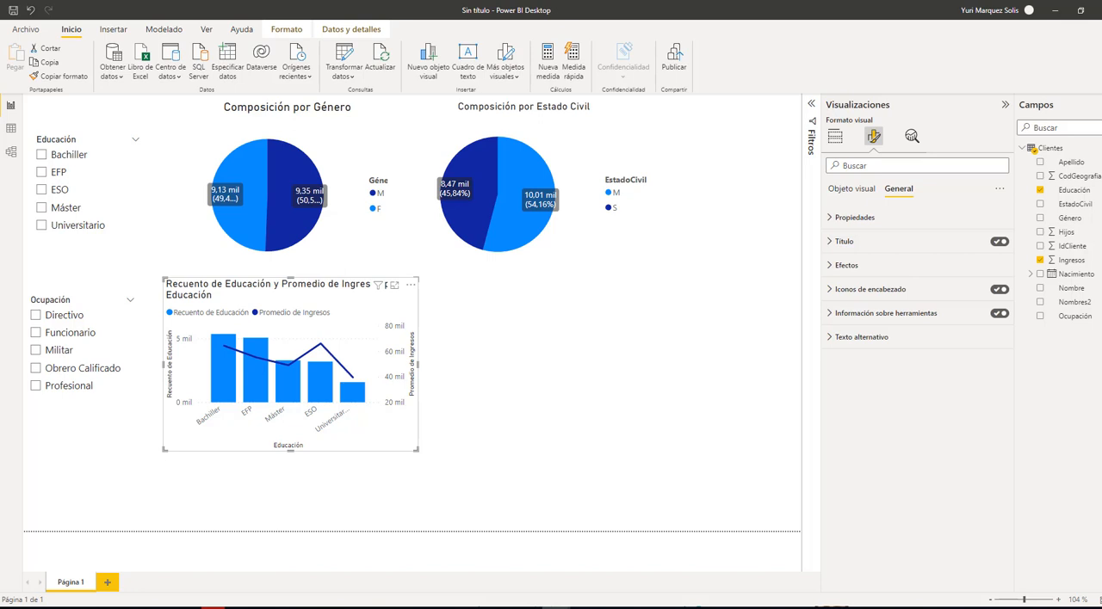
left_click(849, 241)
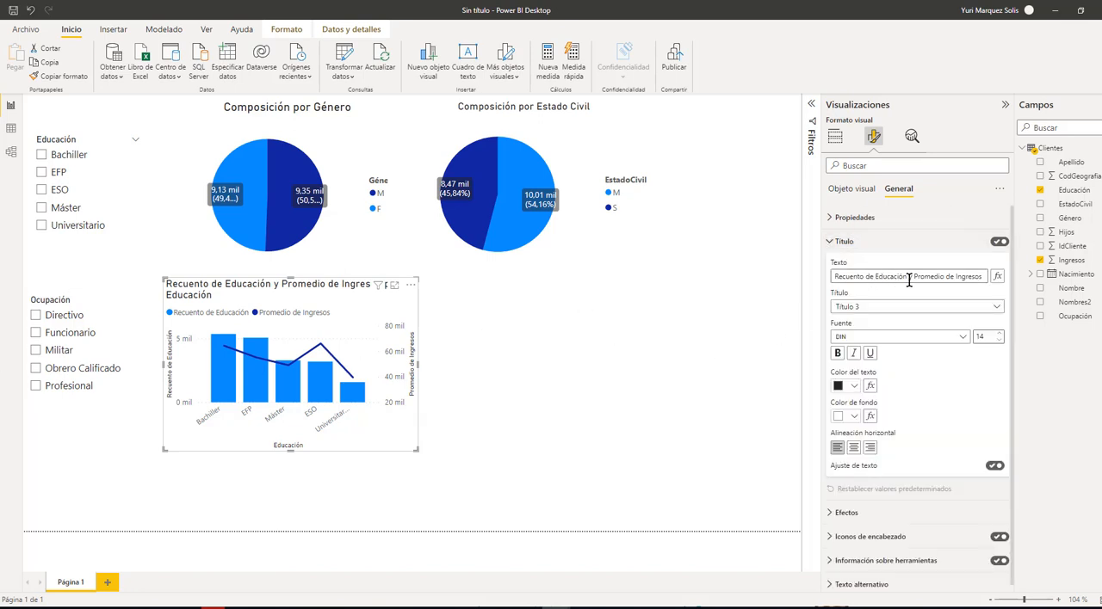
left_click_drag(915, 277, 809, 289)
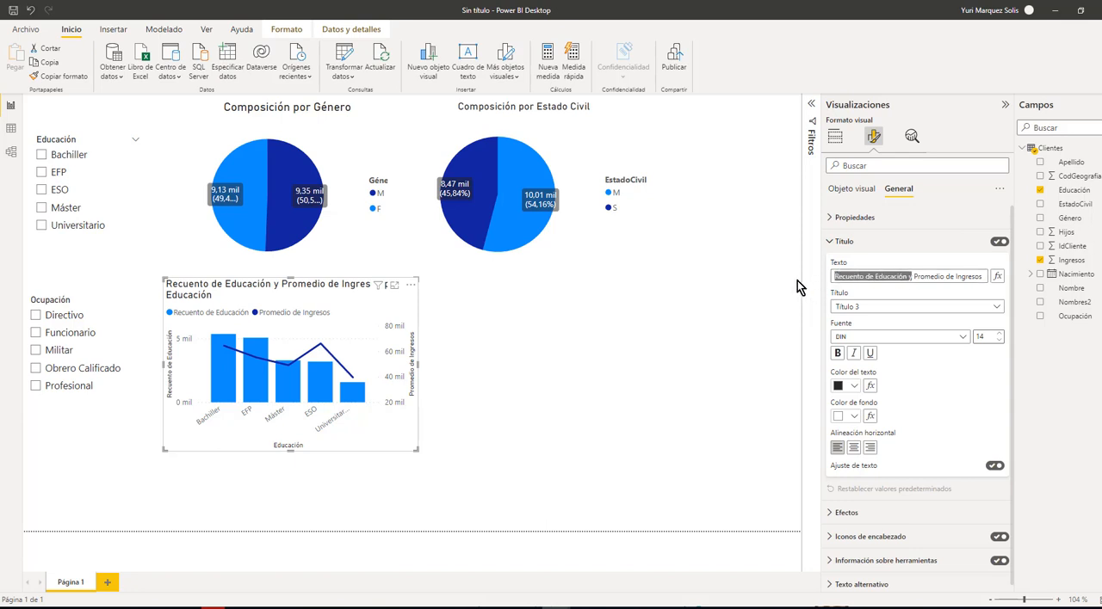
key("BackSpace")
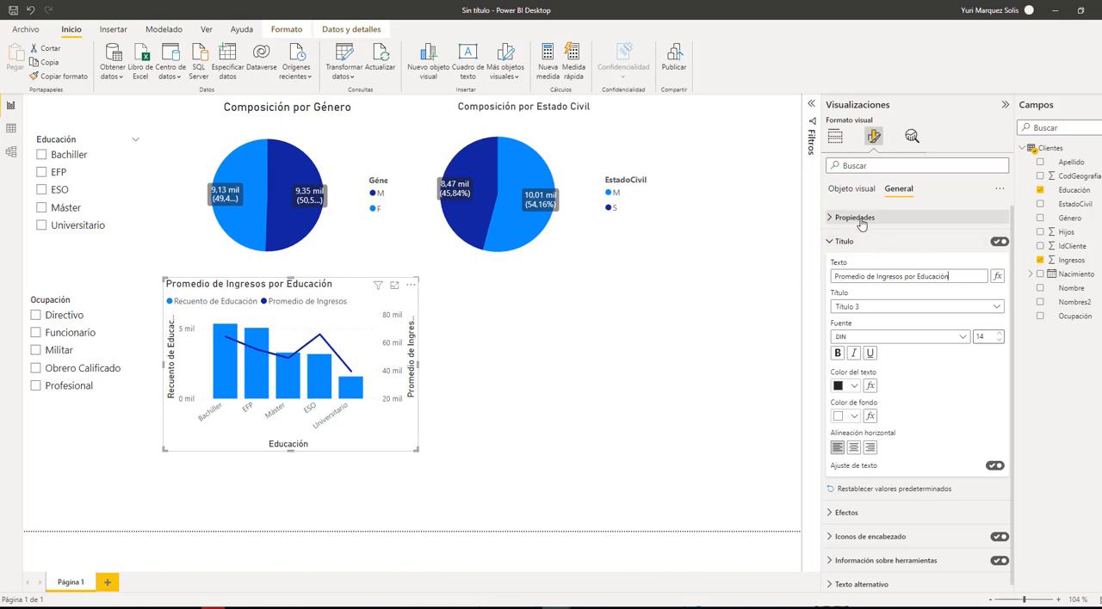
left_click(835, 244)
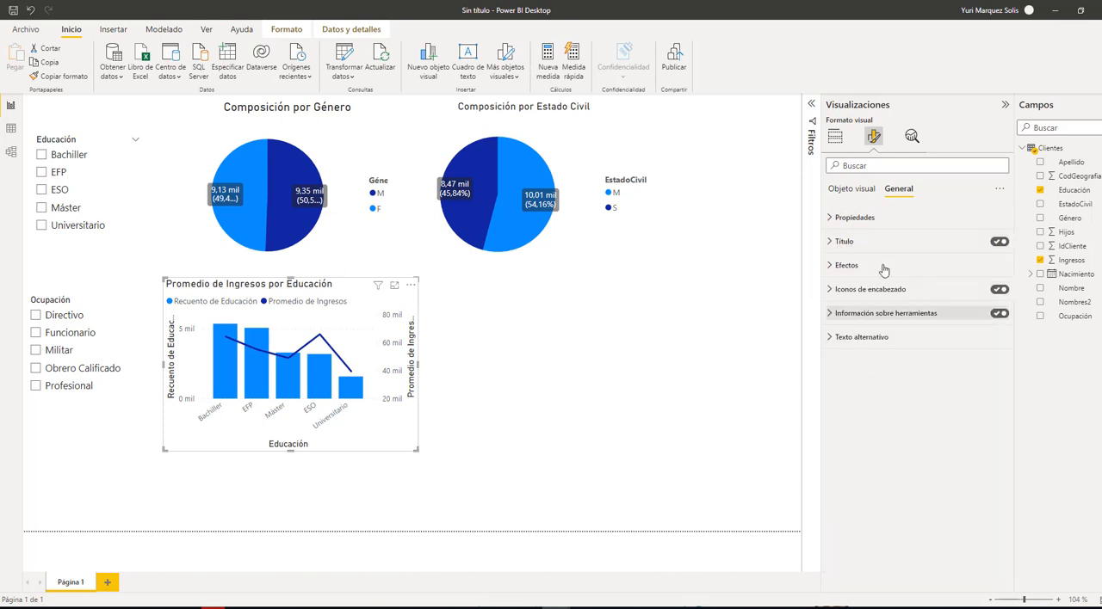
Turn on data labels for all series of the column and line chart
left_click(852, 191)
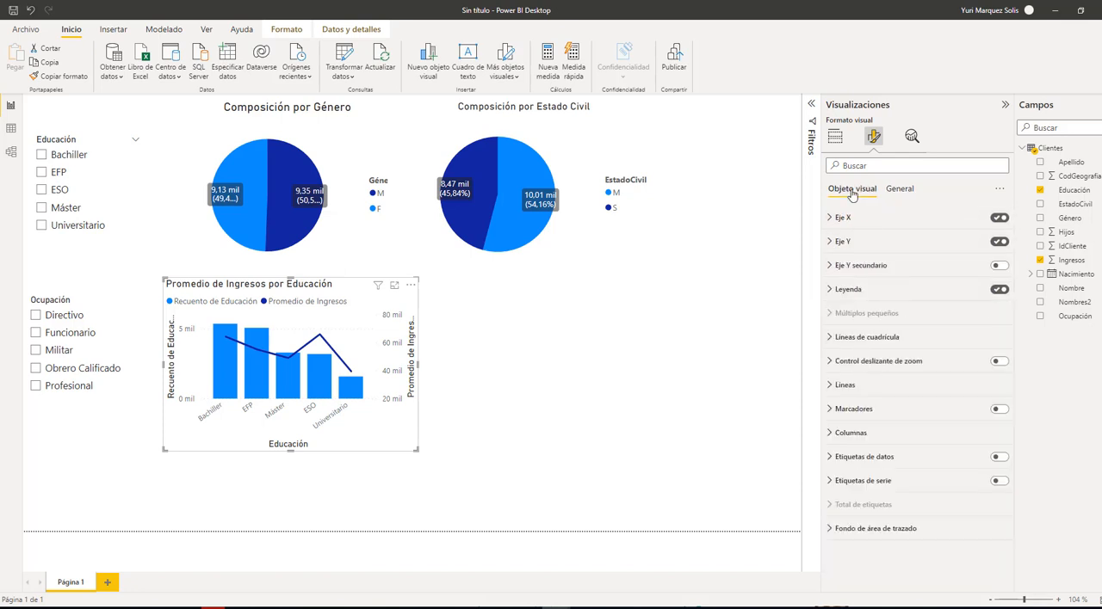
left_click(831, 463)
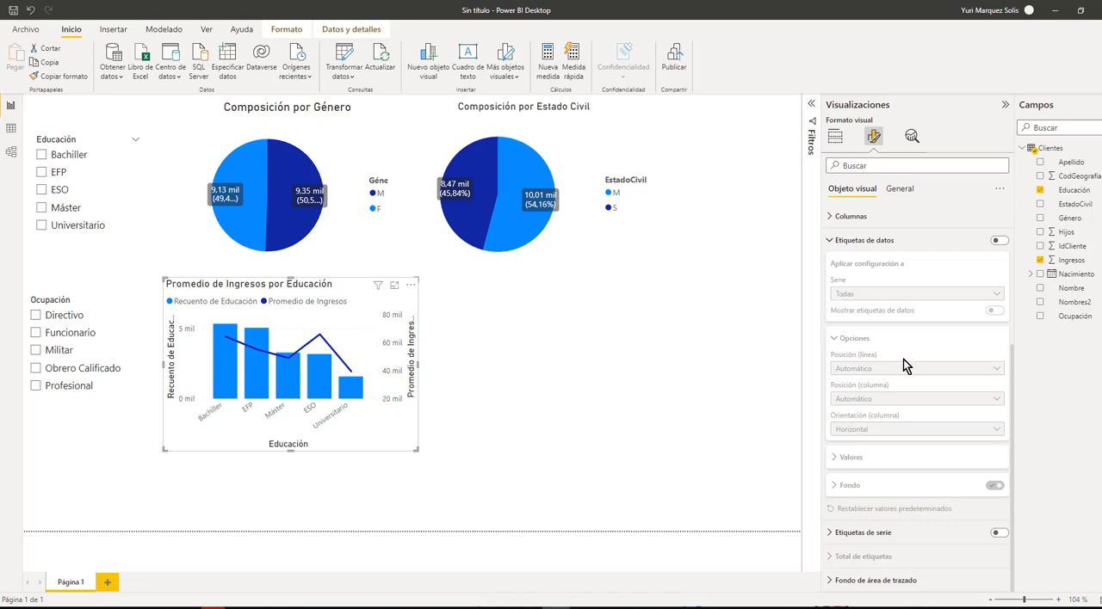
left_click(999, 241)
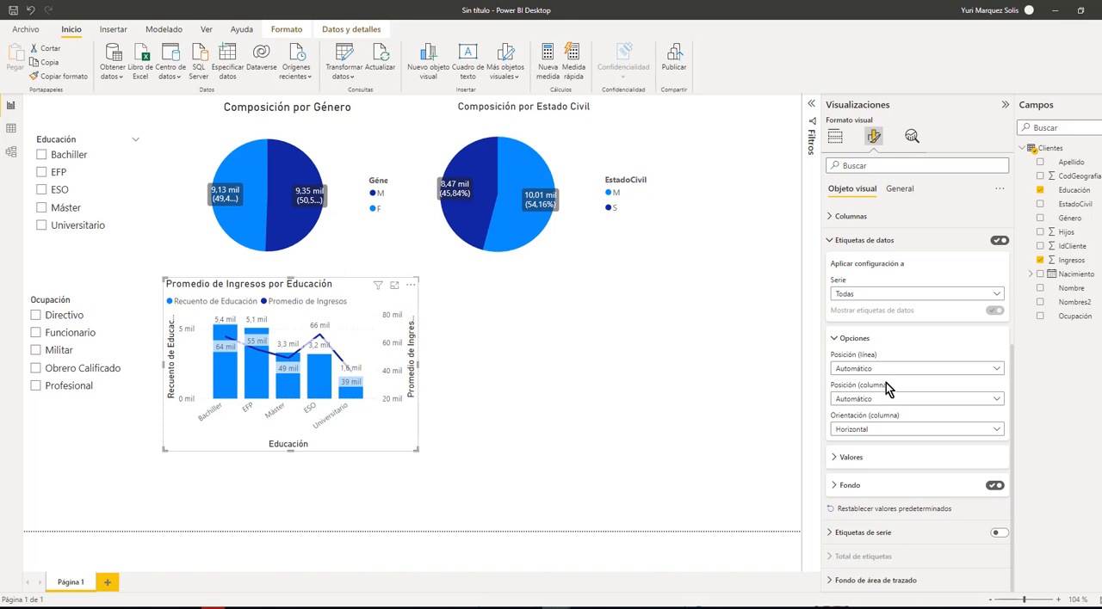
Set the data label color of the Promedio de Ingresos series to orange
left_click(997, 296)
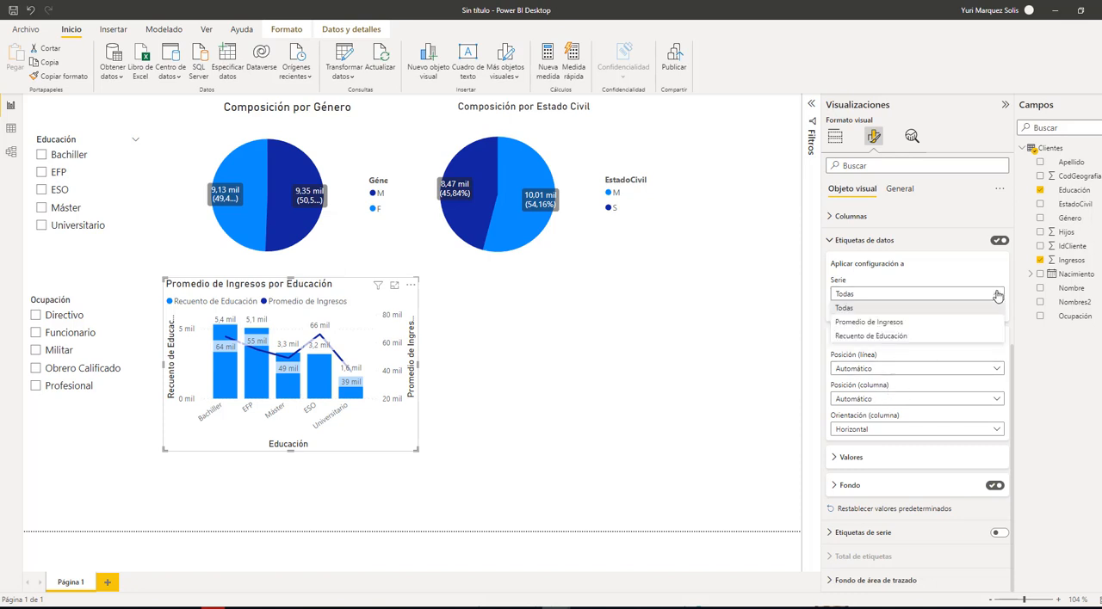
left_click(887, 323)
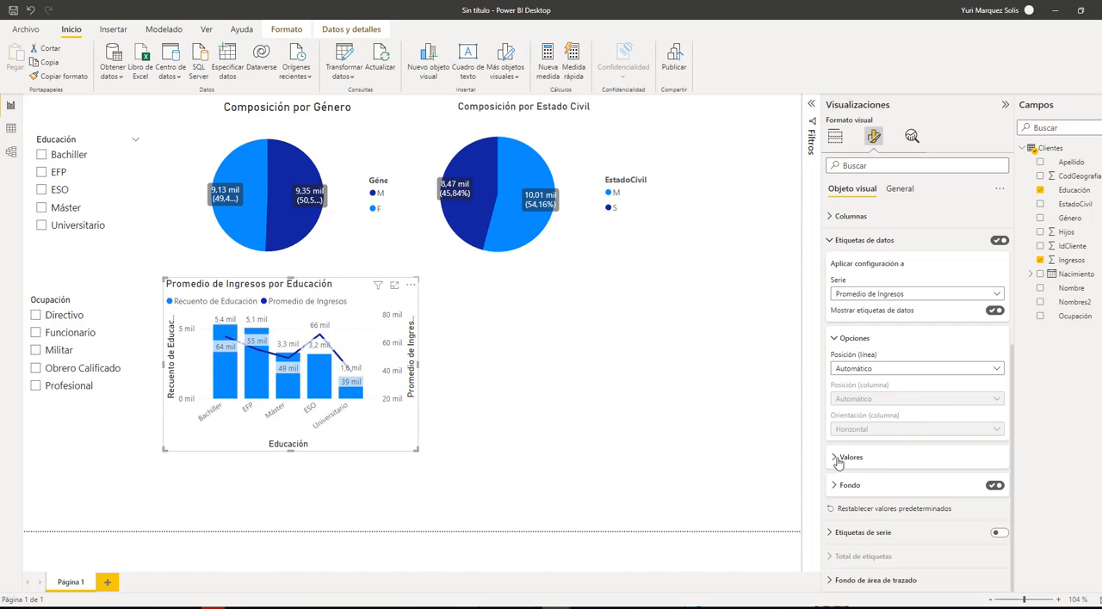
left_click(868, 459)
scroll(868, 463, "down", 2)
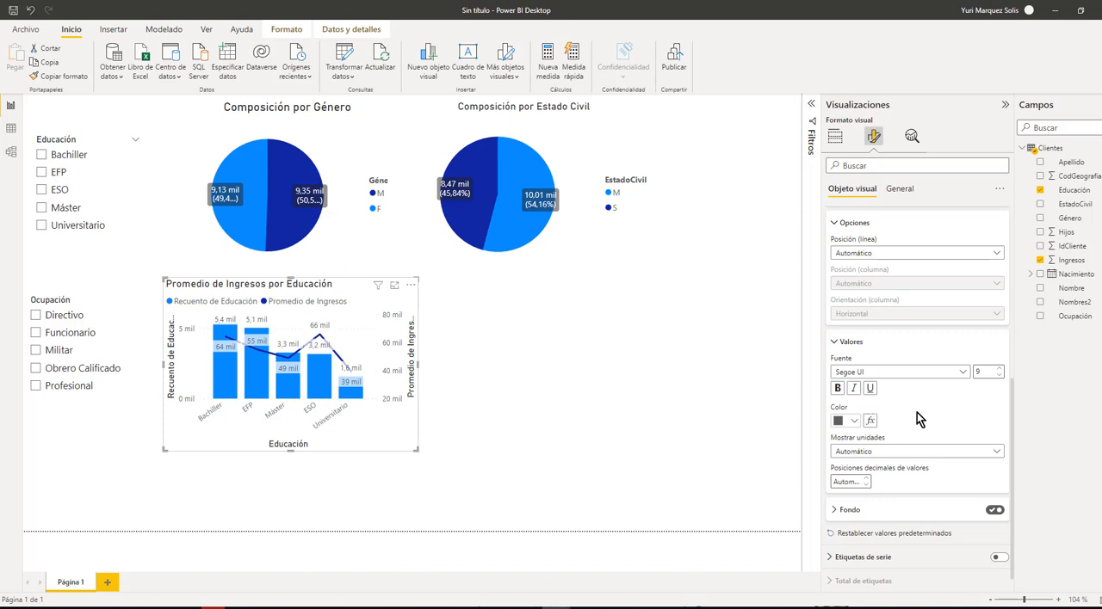
left_click(854, 421)
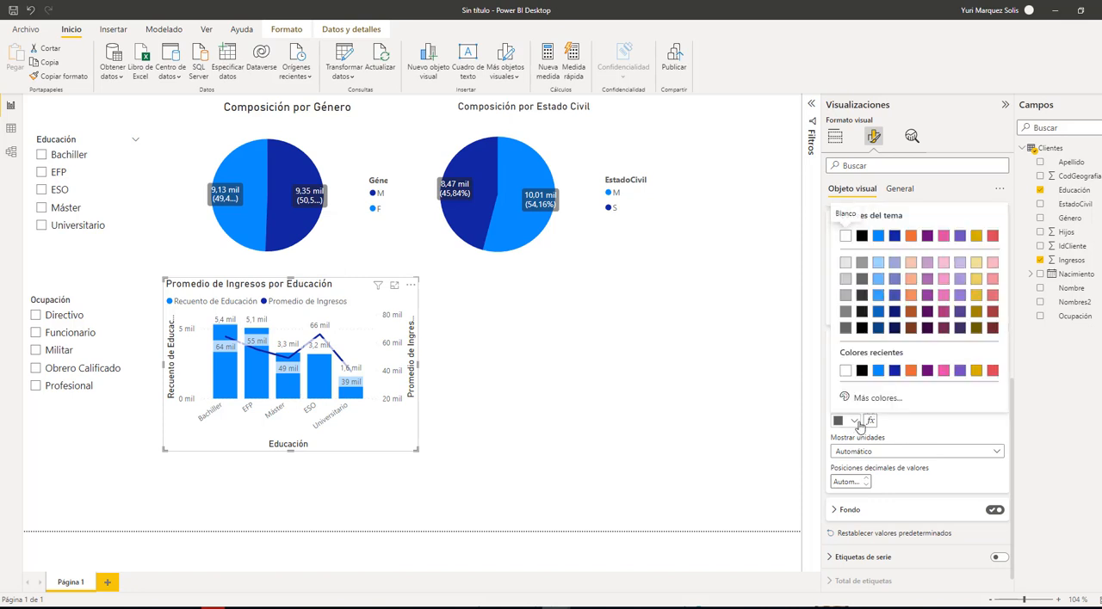
left_click(910, 372)
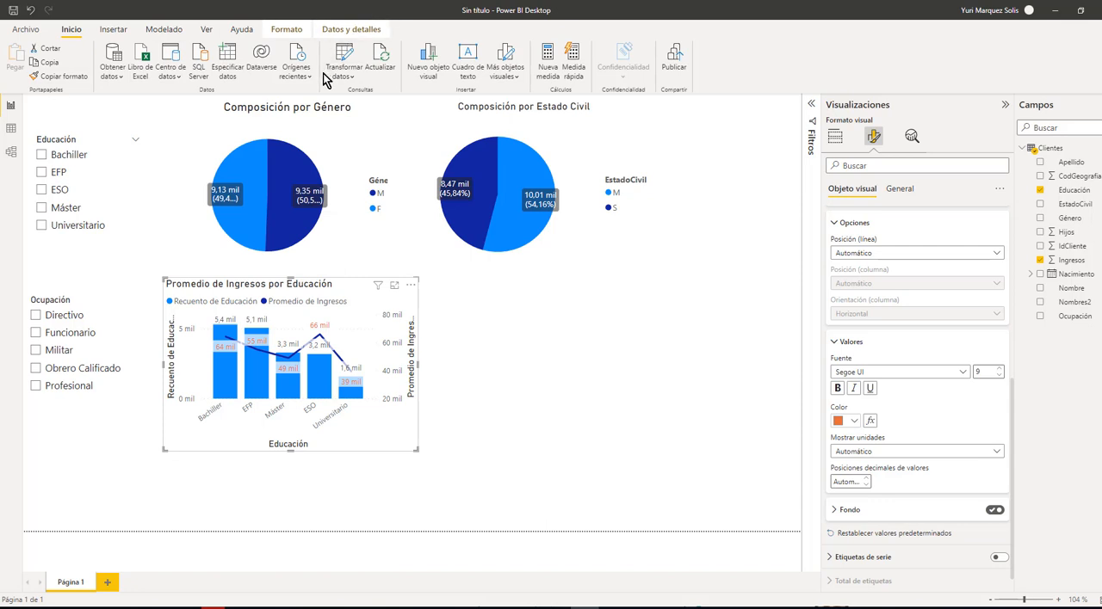
Try several built-in report themes, including Puesta de sol, Tormenta and the dark blue one with a wave background
left_click(206, 35)
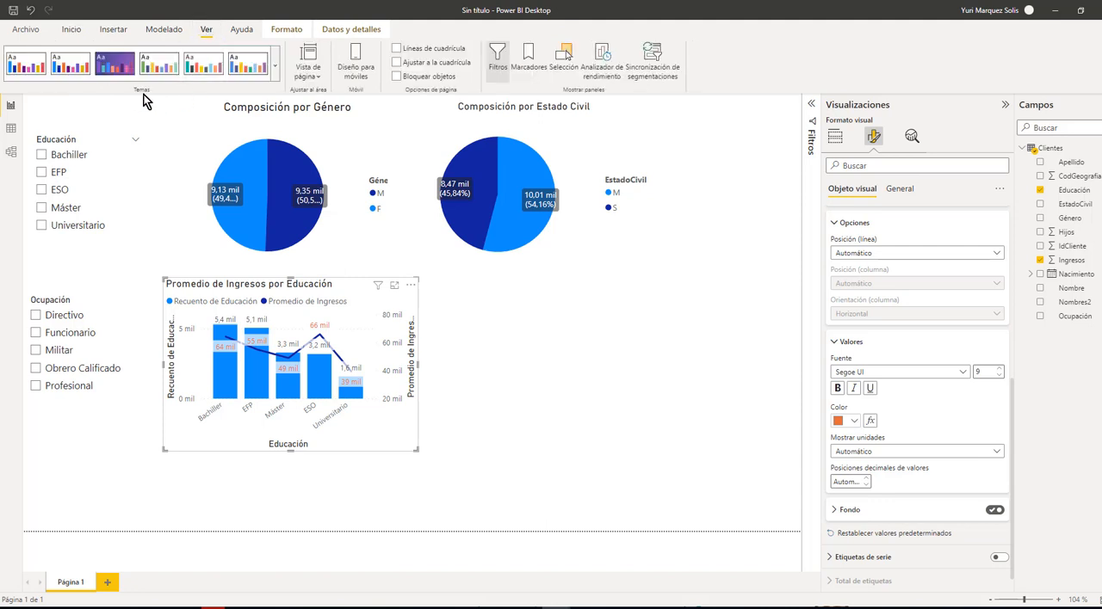
left_click(275, 83)
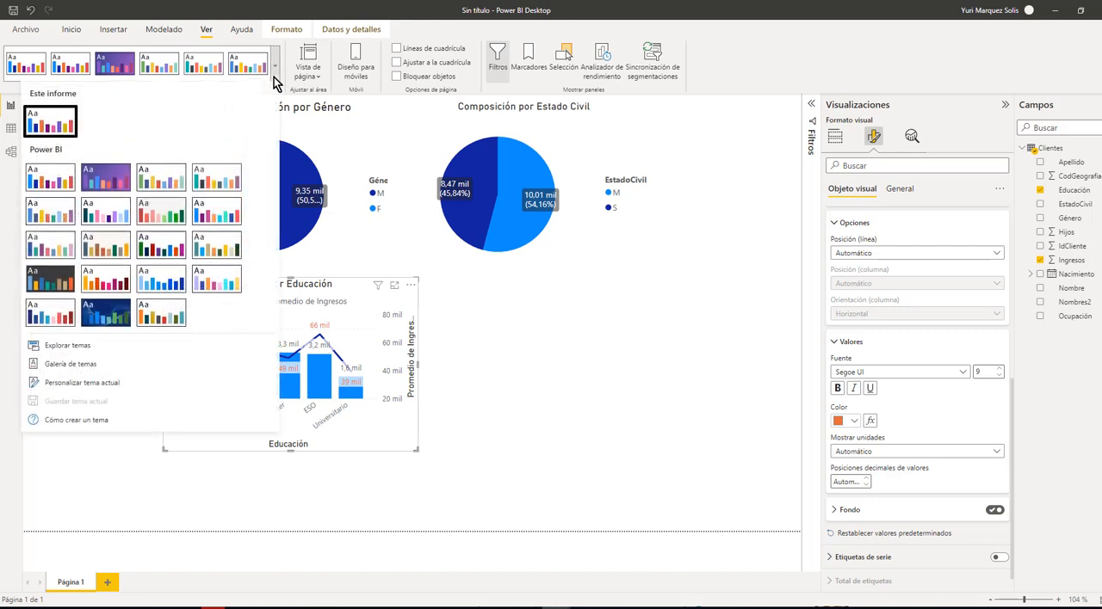
left_click(159, 185)
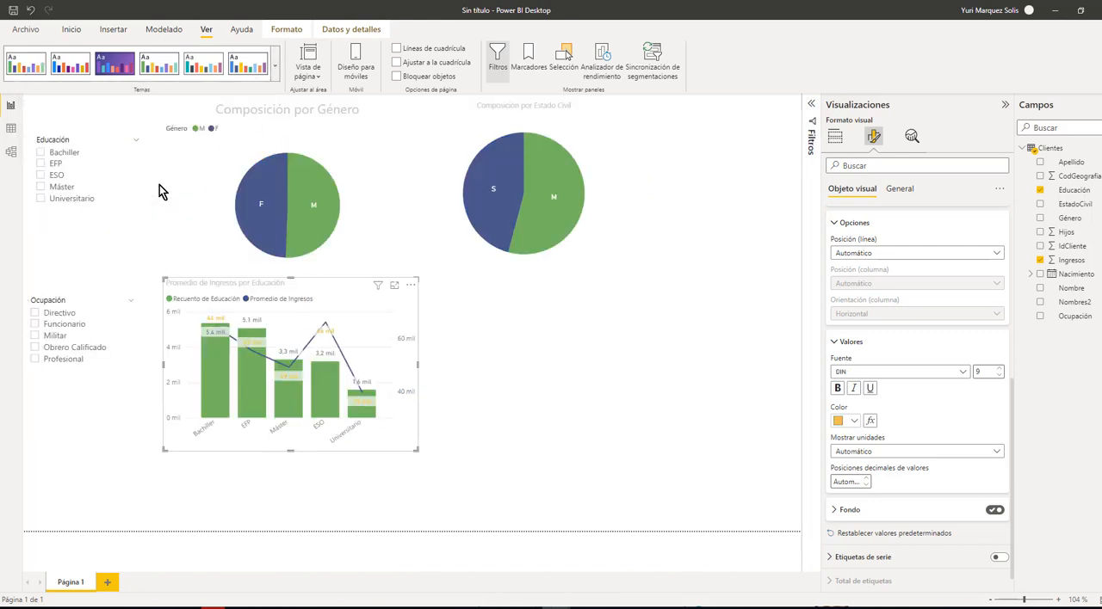
left_click(274, 80)
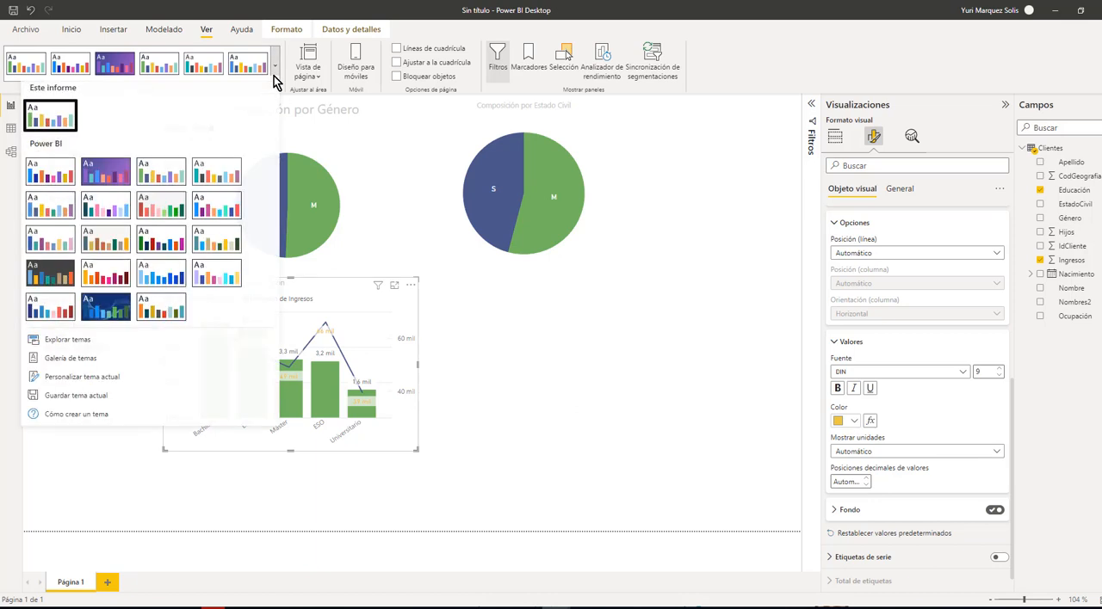
left_click(215, 219)
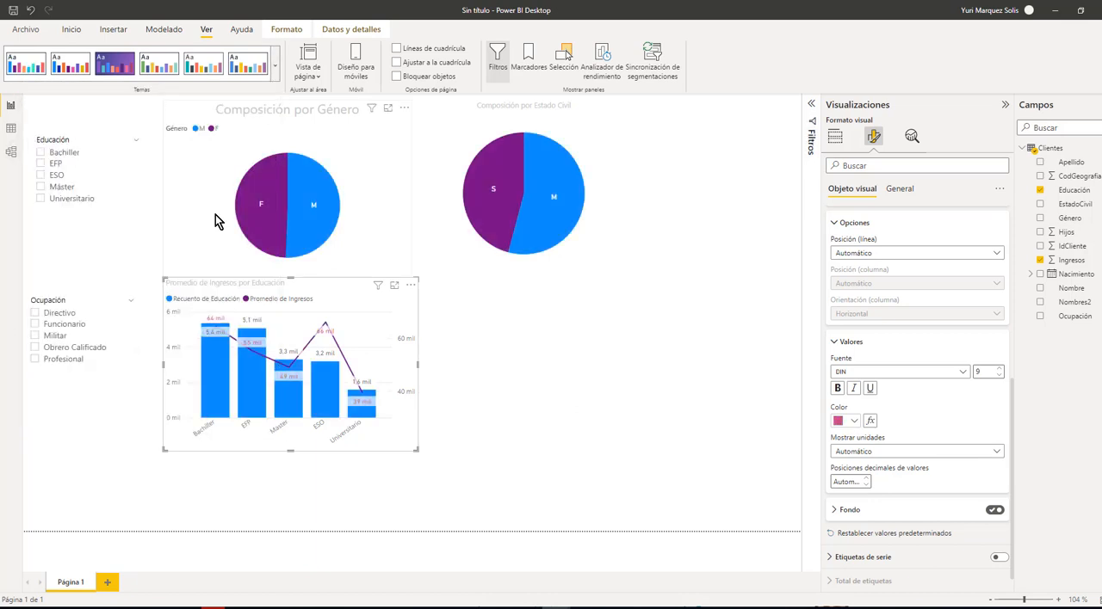
left_click(276, 75)
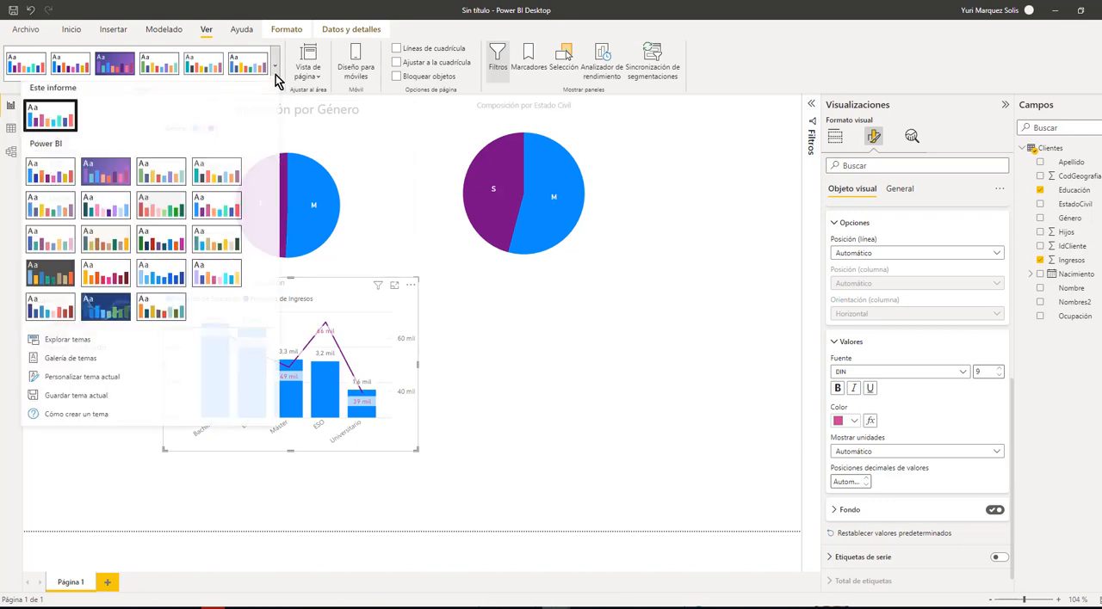
left_click(215, 288)
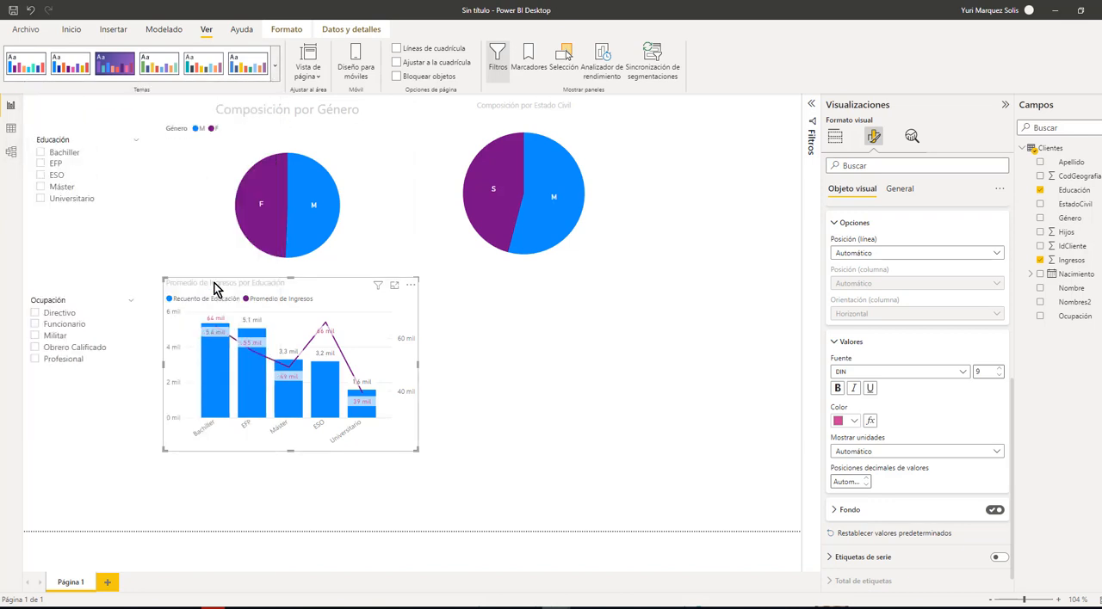
left_click(275, 75)
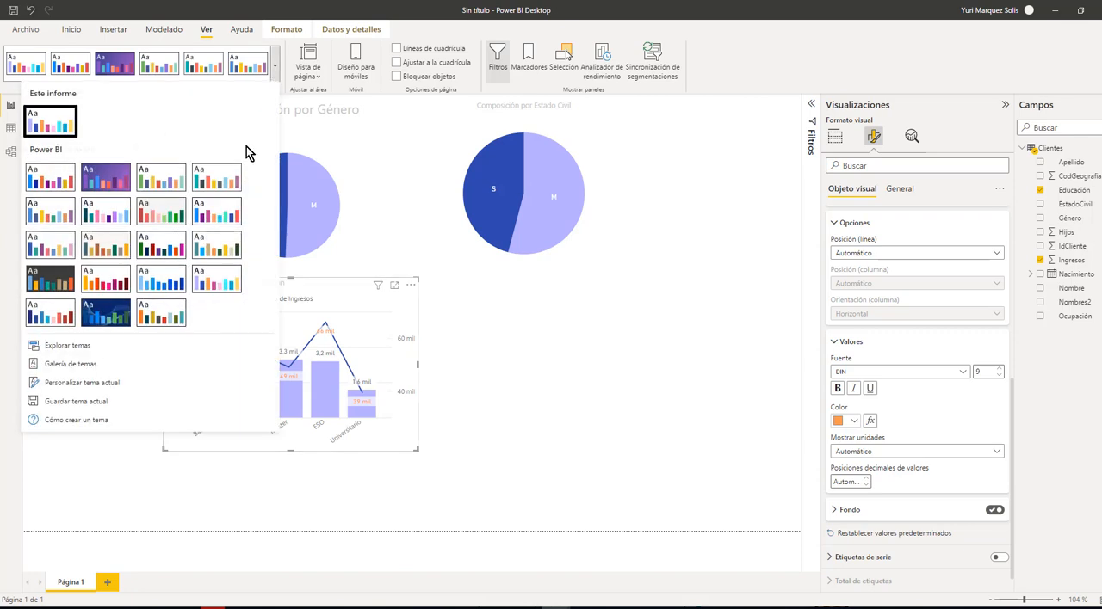
left_click(170, 293)
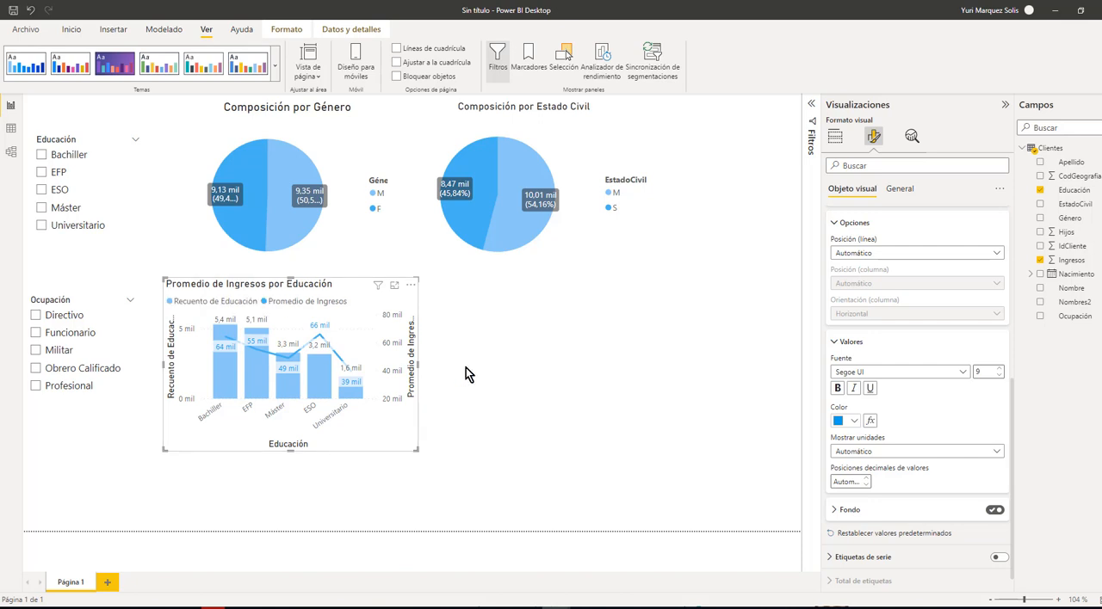
left_click(276, 74)
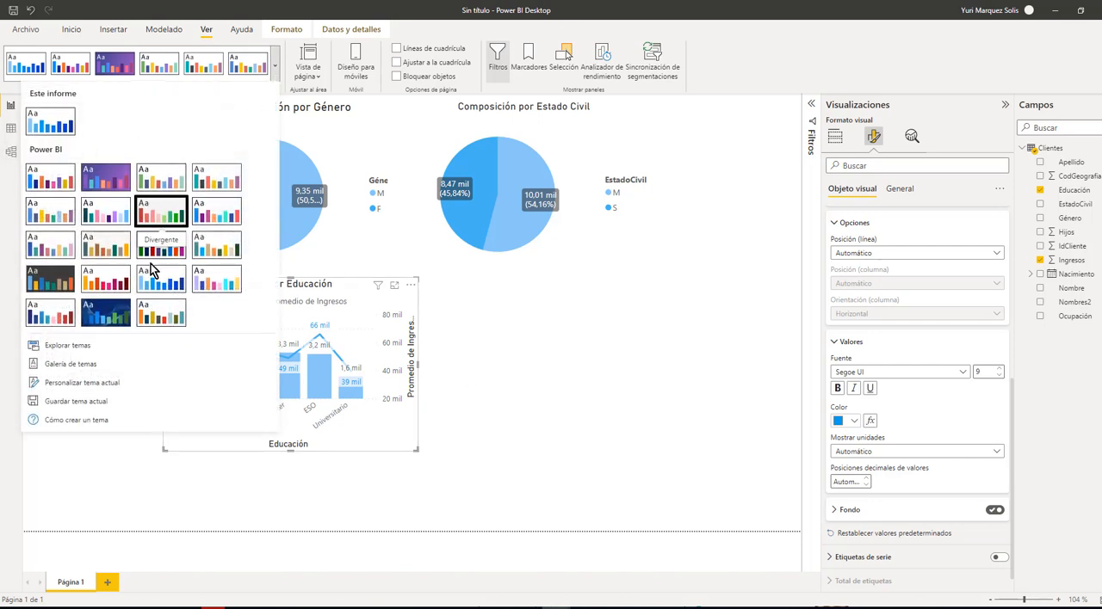
left_click(105, 315)
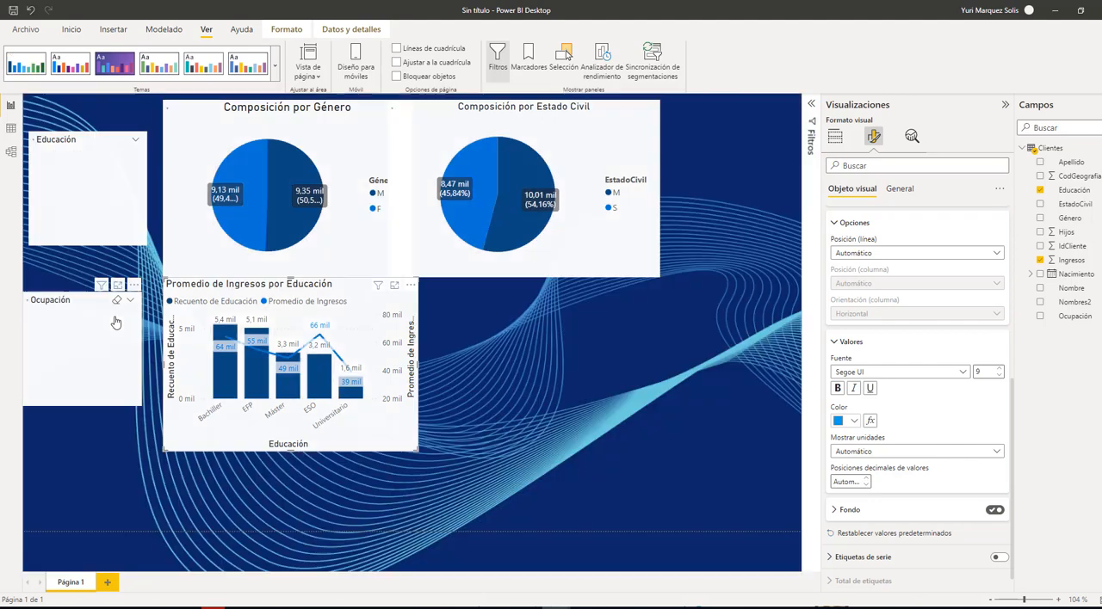
Apply the built-in dark charcoal theme to the report and deselect the column and line chart
left_click(276, 67)
left_click(55, 290)
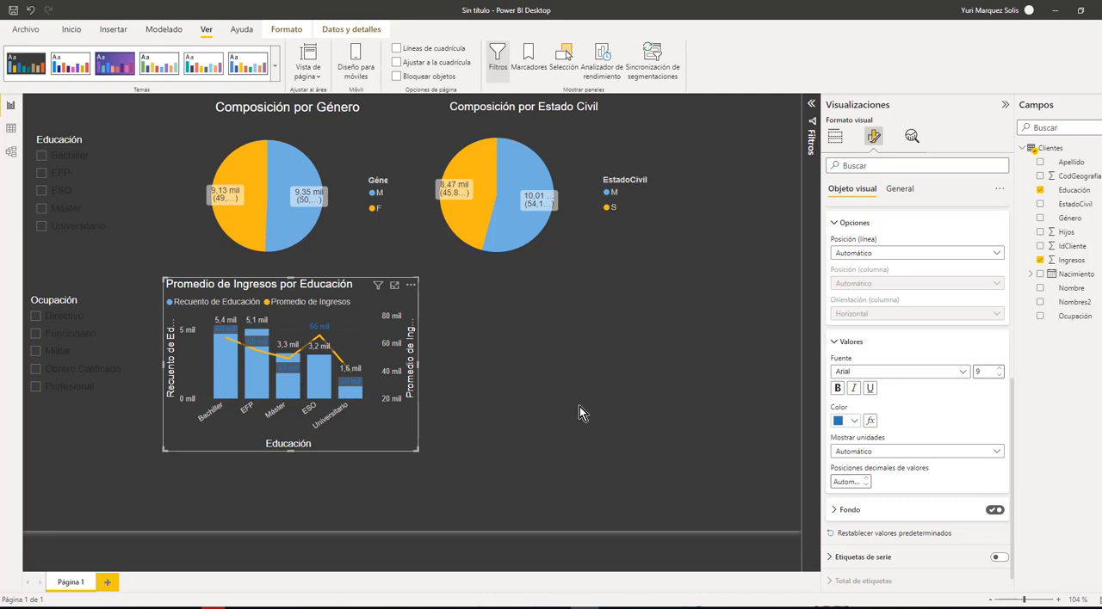
left_click(700, 396)
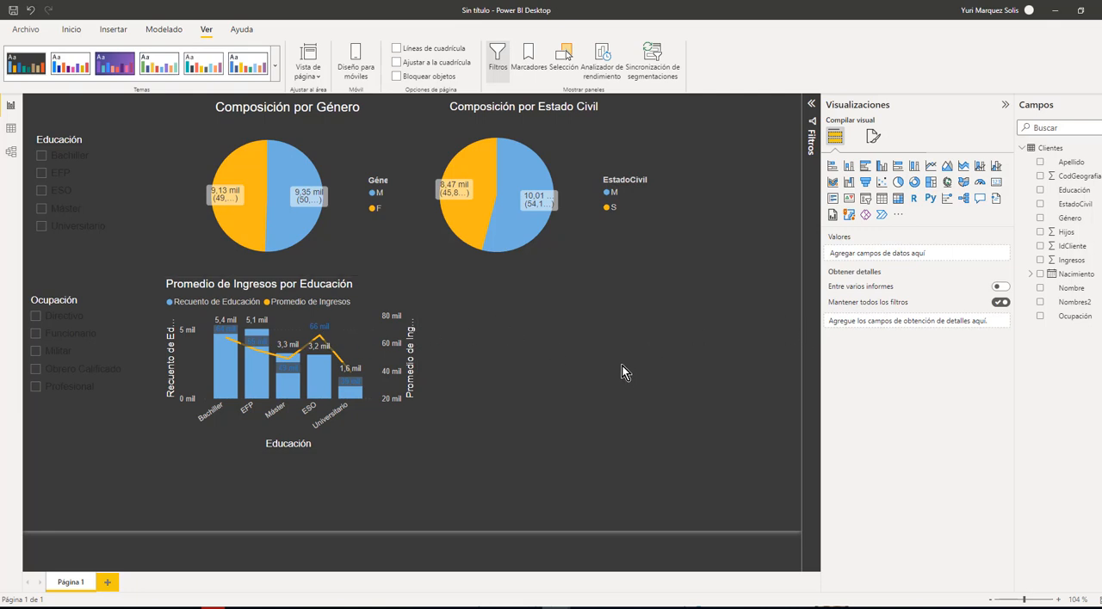
Add a stacked column and line chart beside the Educación income chart, with Ocupación on the X axis and its count as column values
left_click(980, 172)
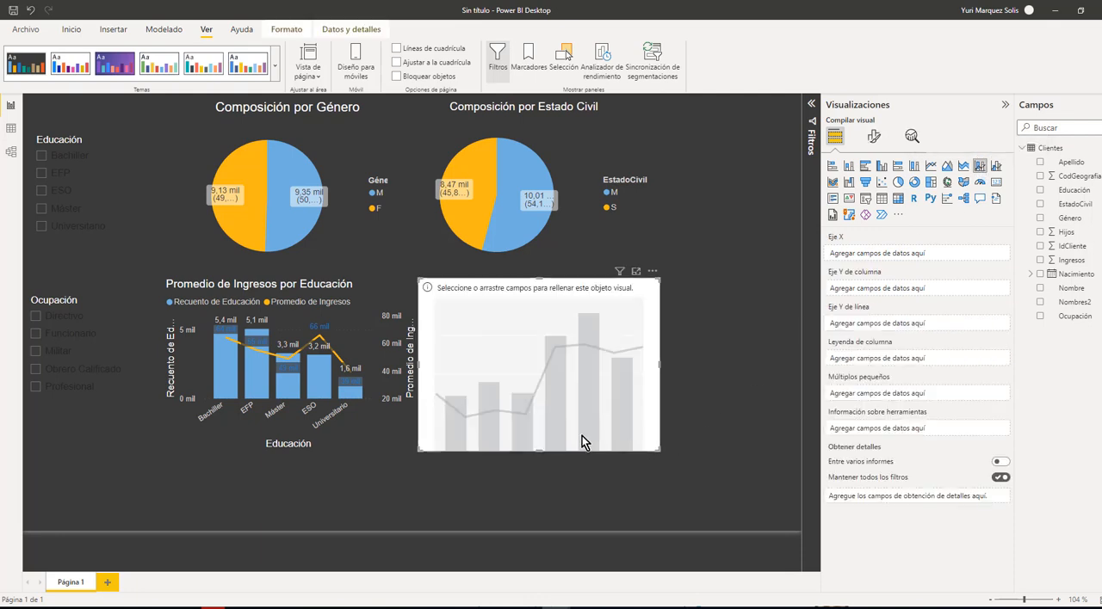
left_click_drag(582, 435, 620, 418)
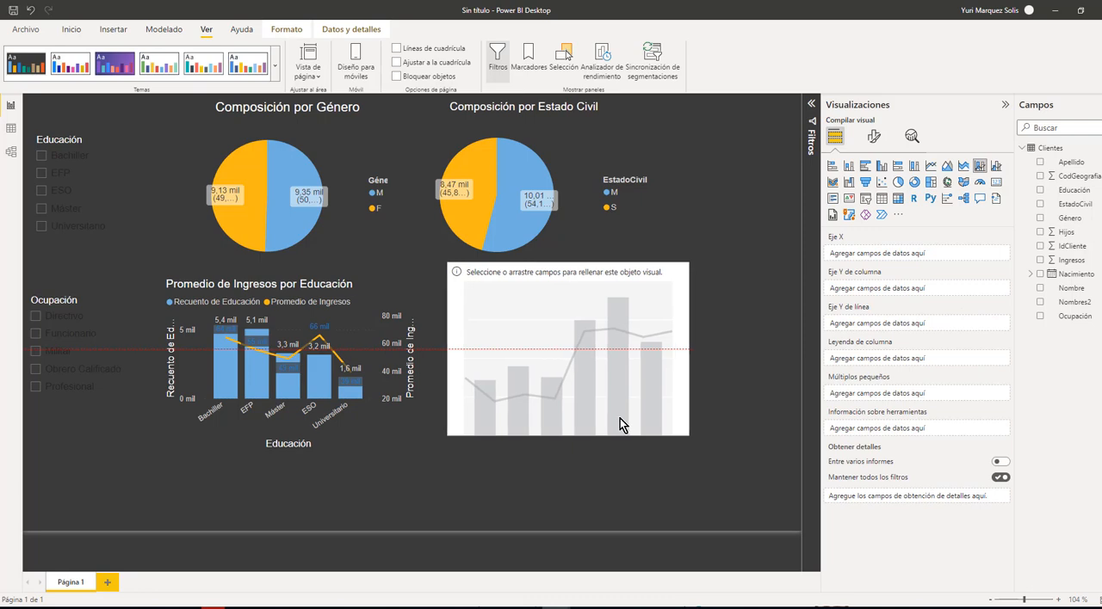
left_click_drag(620, 418, 620, 419)
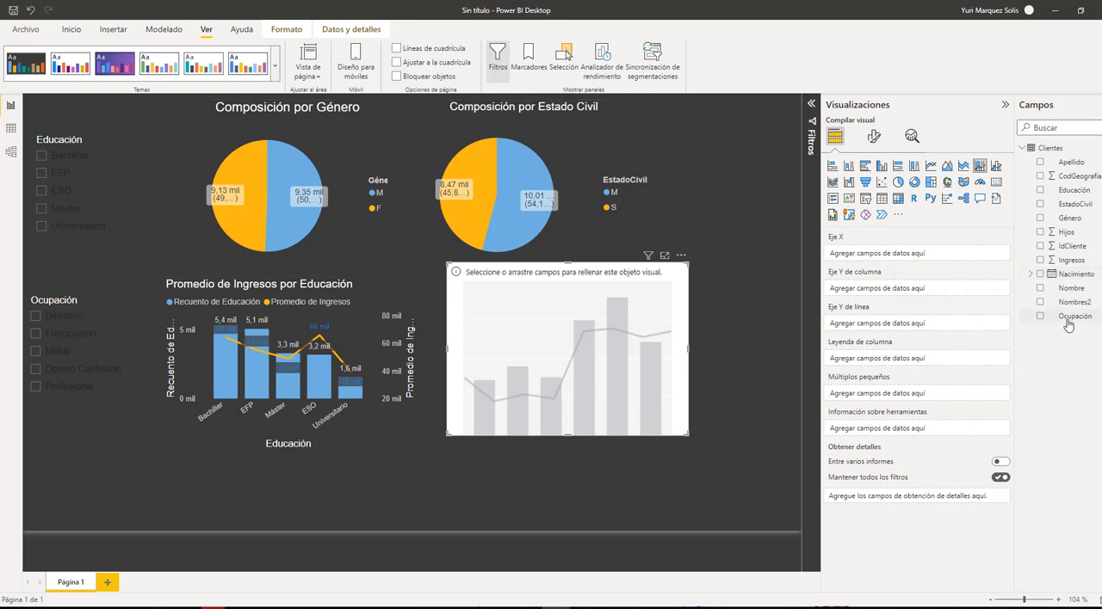
left_click_drag(1068, 320, 877, 259)
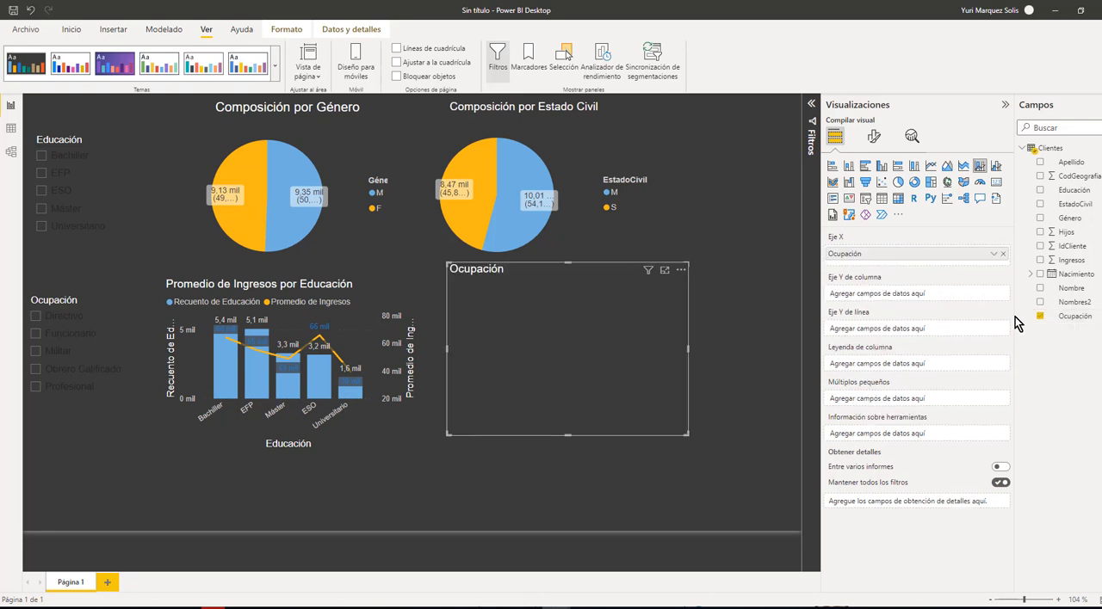
left_click_drag(1079, 322, 897, 301)
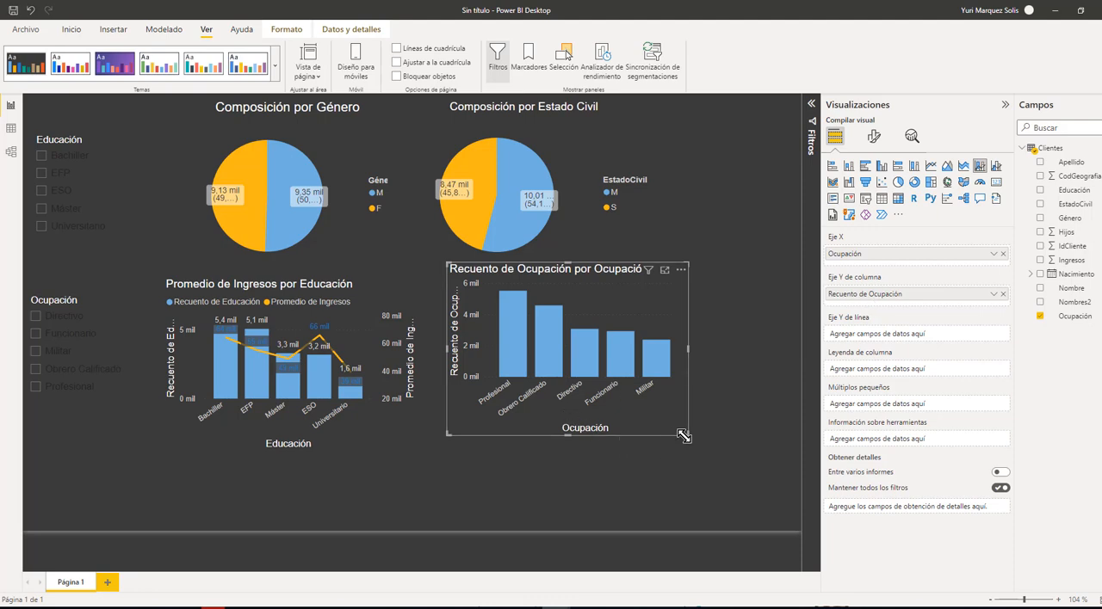
Resize and reposition the Ocupación chart so it lines up with the Educación income chart
mouse_move(686, 439)
left_mouse_down()
mouse_move(714, 454)
mouse_move(673, 432)
left_mouse_up()
mouse_move(517, 362)
left_click_drag(669, 415, 671, 431)
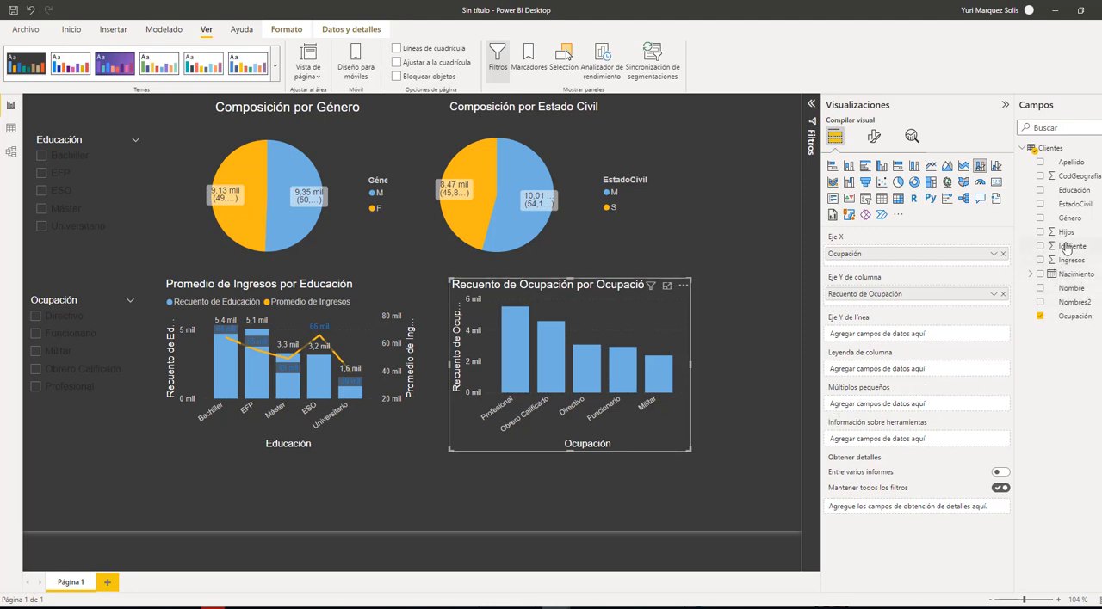
Add Ingresos as the line values of the Ocupación chart and summarize it as an average
left_click_drag(1075, 267, 910, 379)
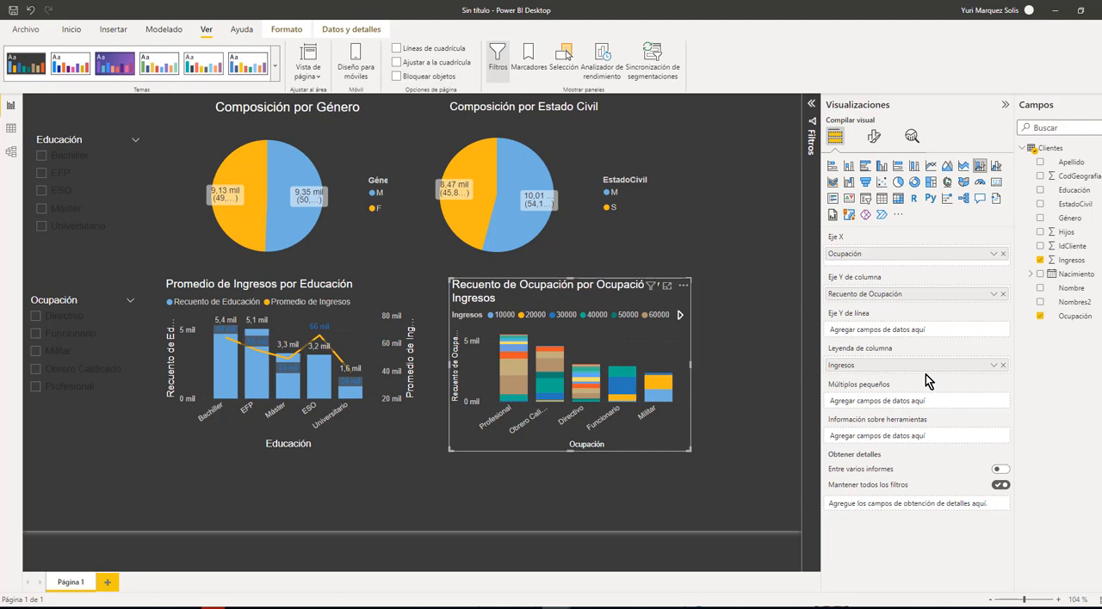
left_click(995, 366)
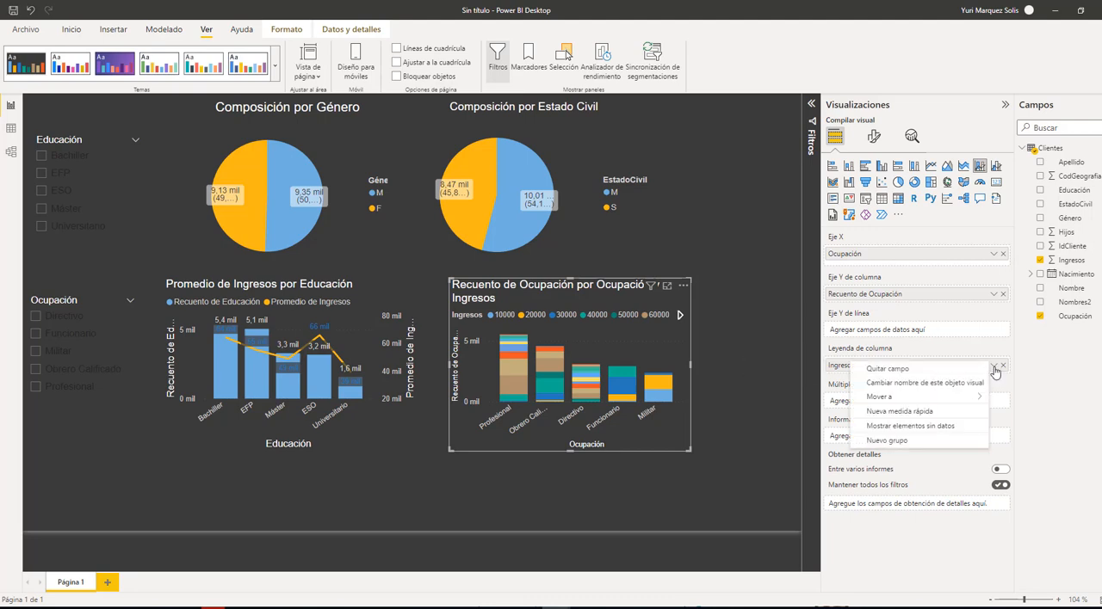
left_click(1054, 391)
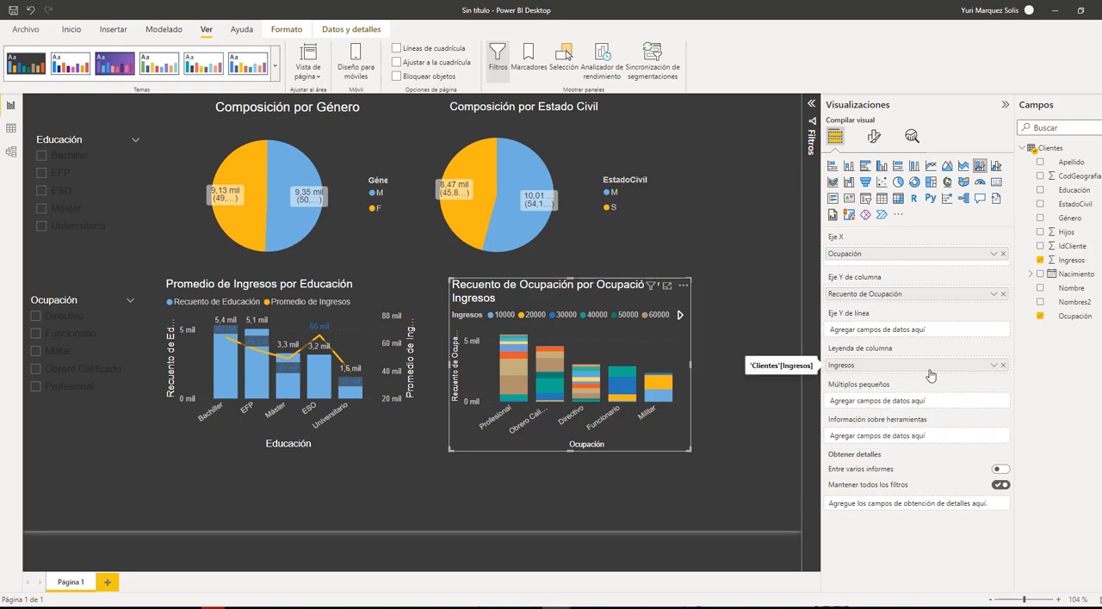
left_click_drag(913, 371, 912, 332)
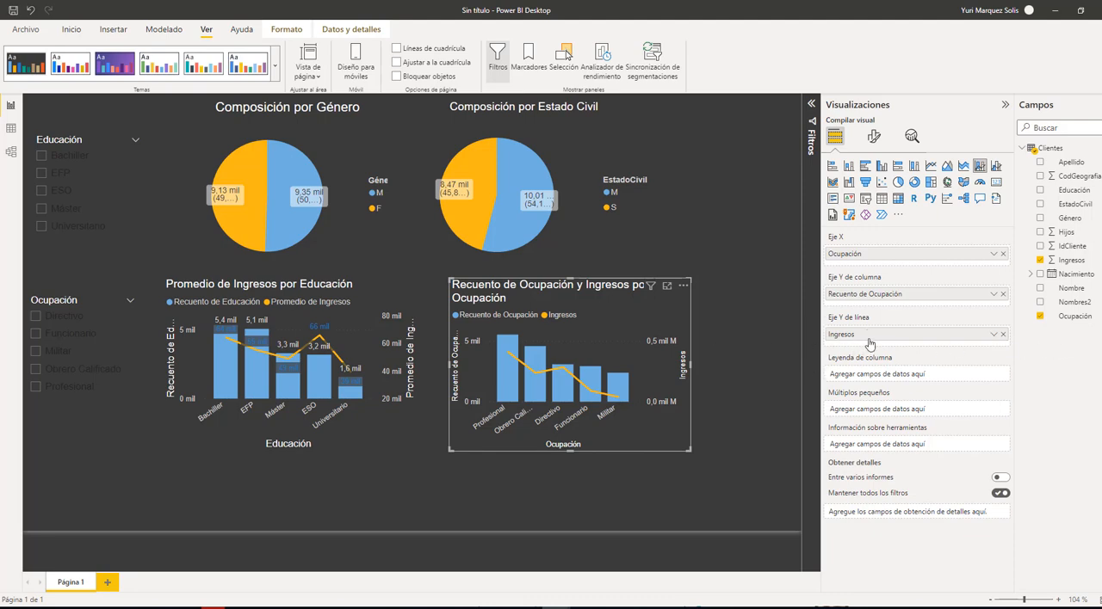
left_click(995, 336)
left_click(887, 394)
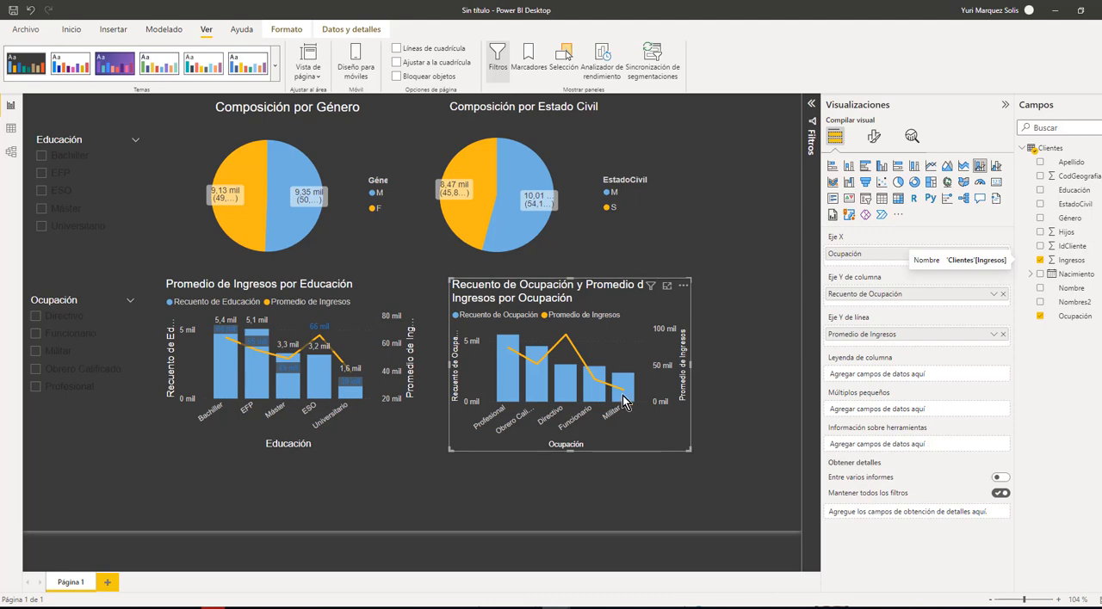
Shorten the Ocupación chart's title to "Promedio de Ingresos por Ocupación" and center it
mouse_move(626, 398)
mouse_move(575, 398)
left_click(874, 137)
left_click(899, 191)
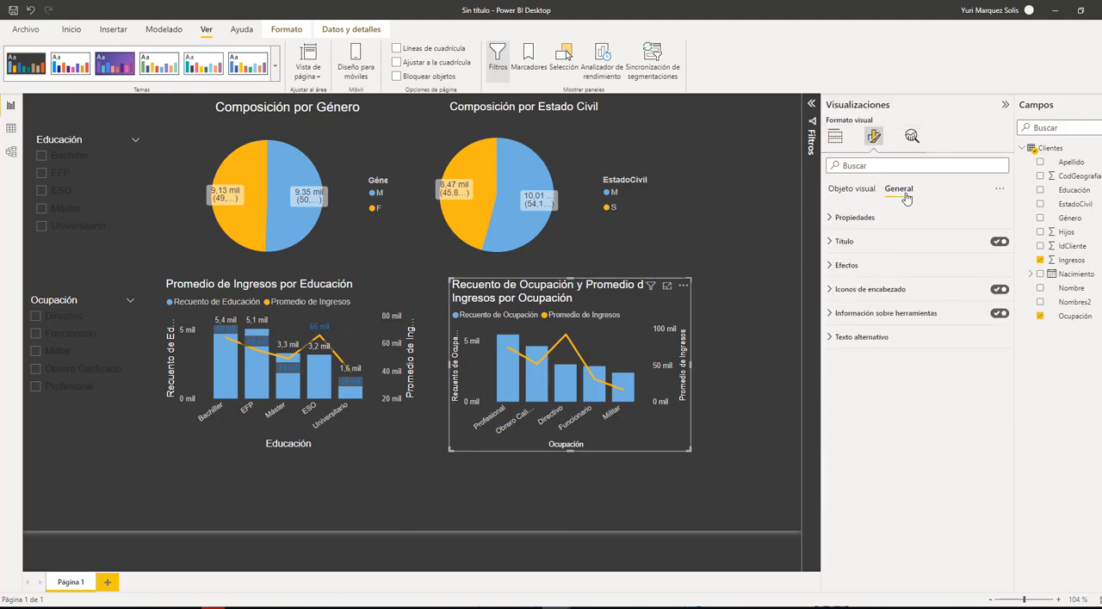
left_click(831, 244)
left_click(942, 276)
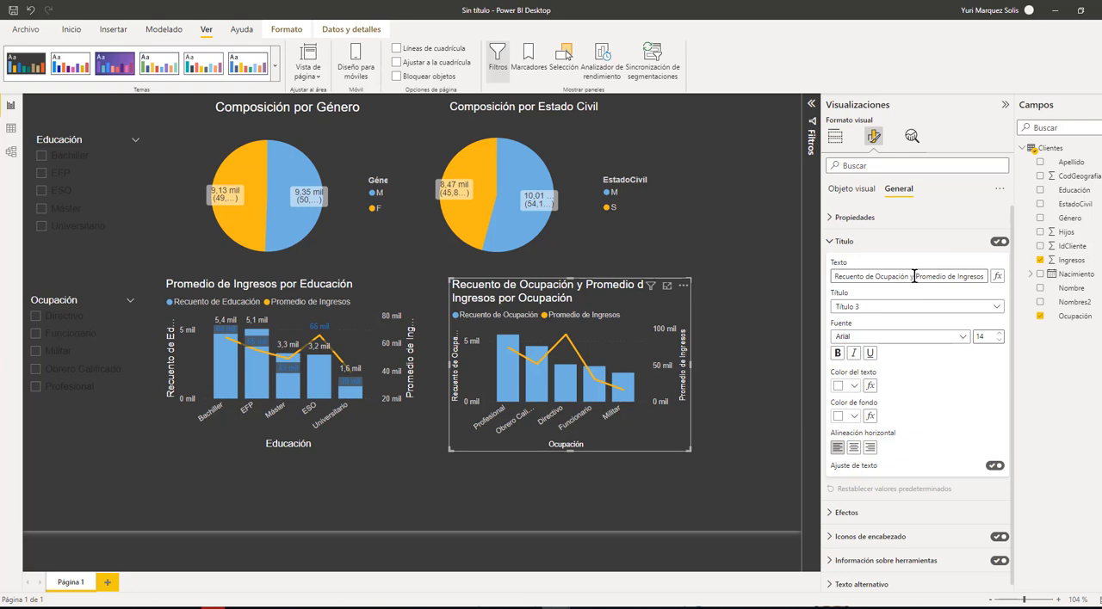
left_click_drag(915, 276, 814, 288)
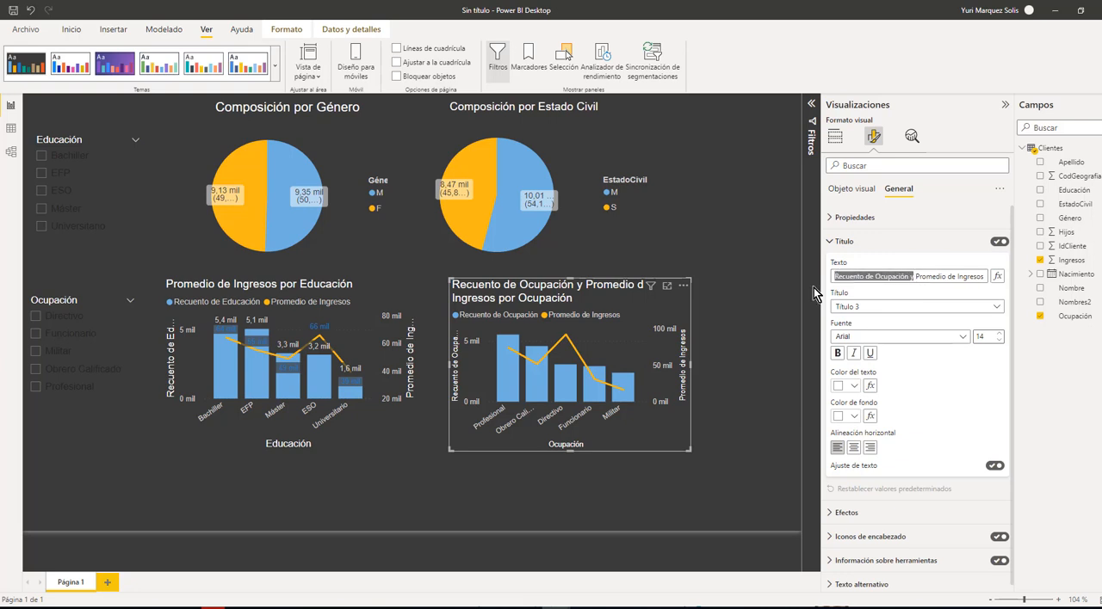
key("BackSpace")
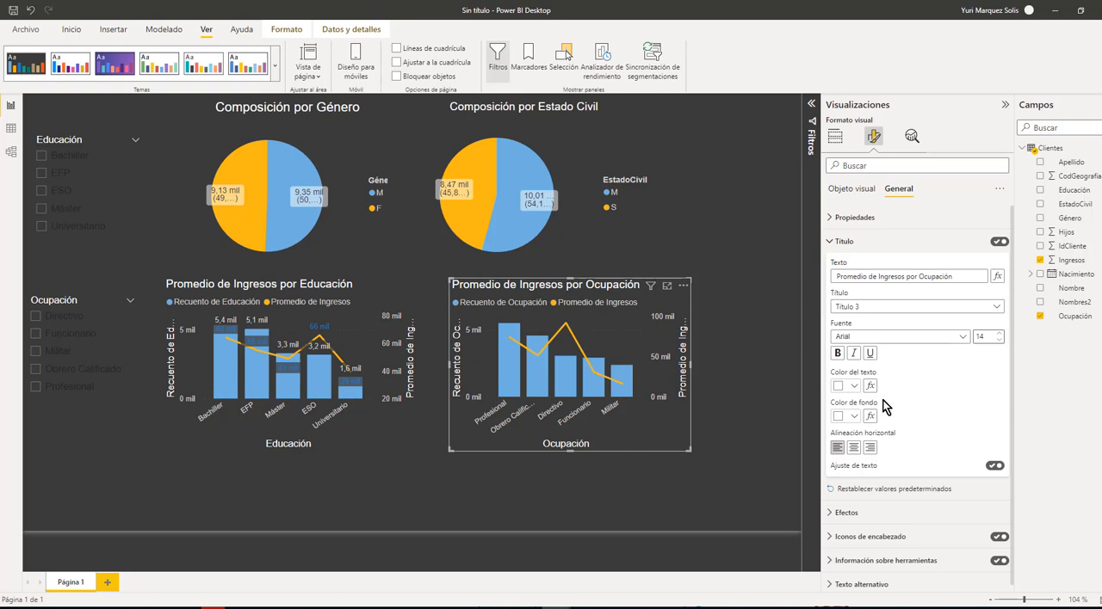
left_click(854, 449)
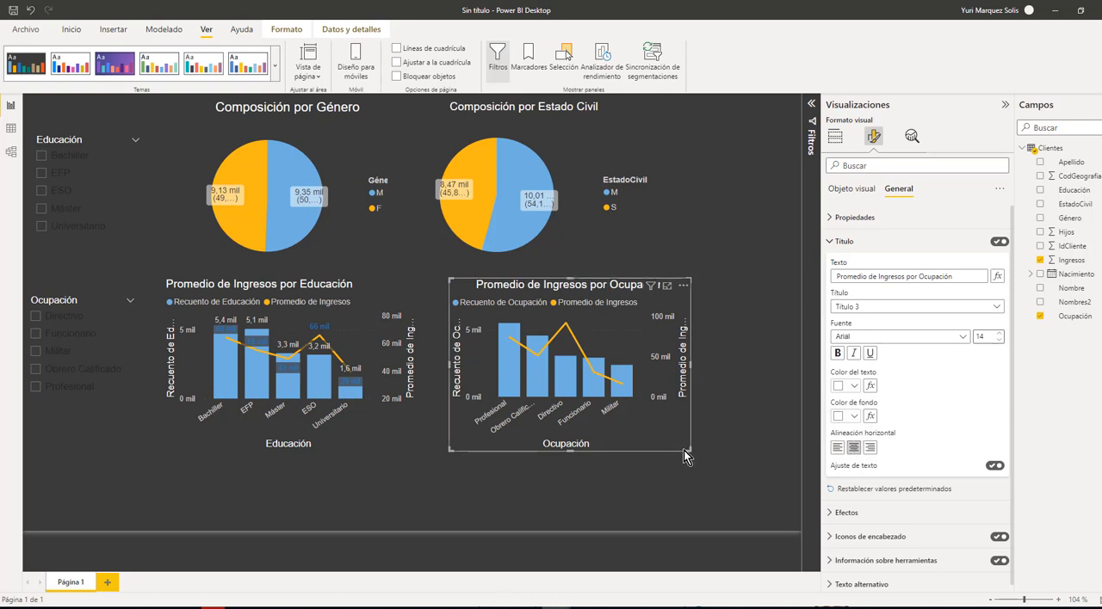
Turn on data labels for the Ocupación column and line chart
left_click(855, 191)
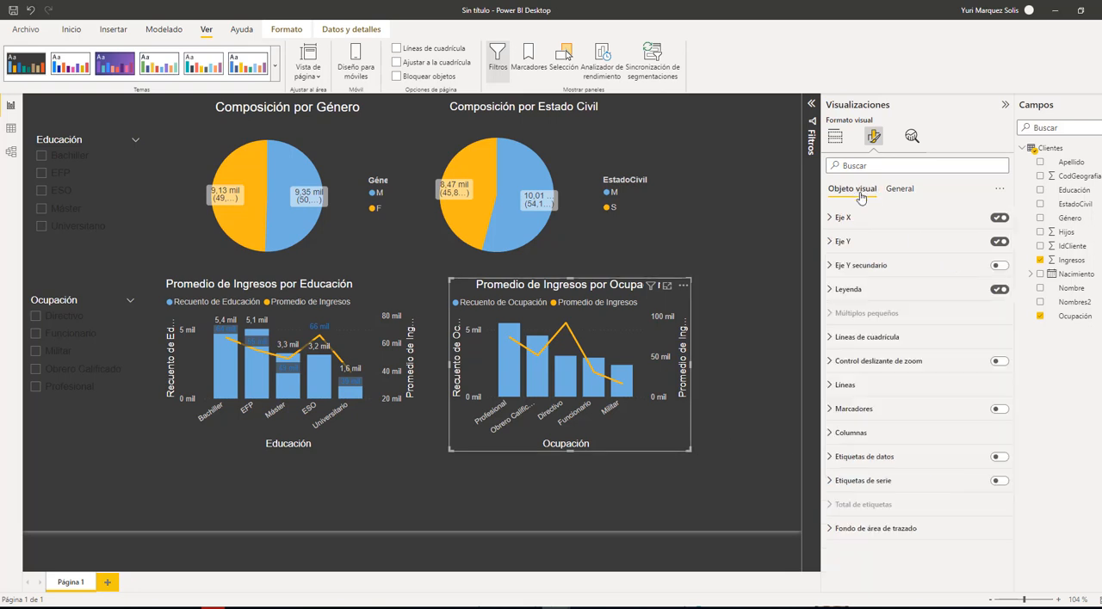
left_click(999, 459)
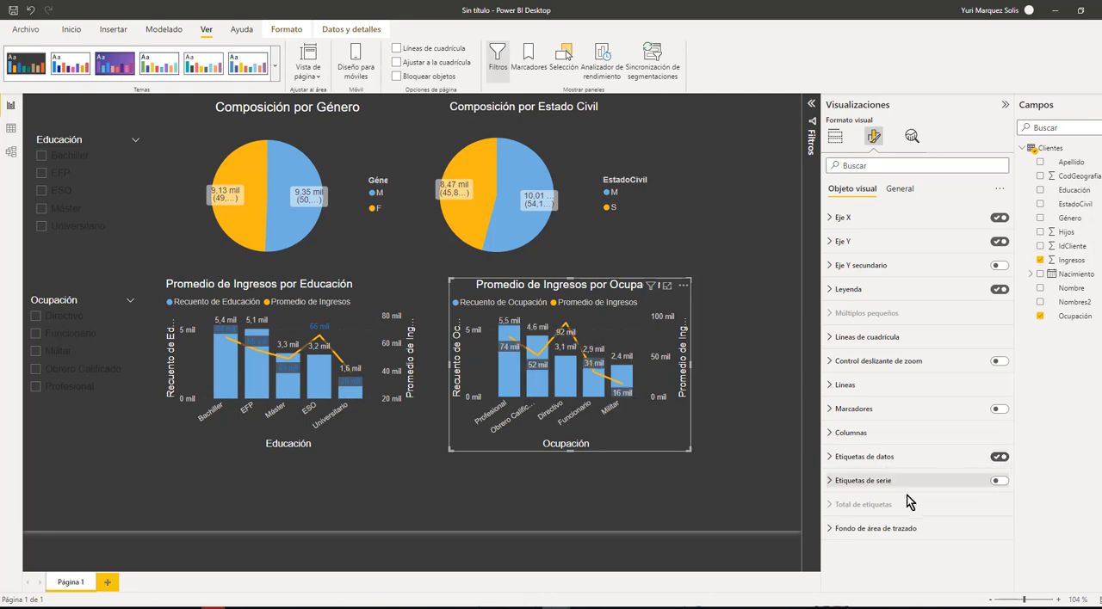
left_click(831, 488)
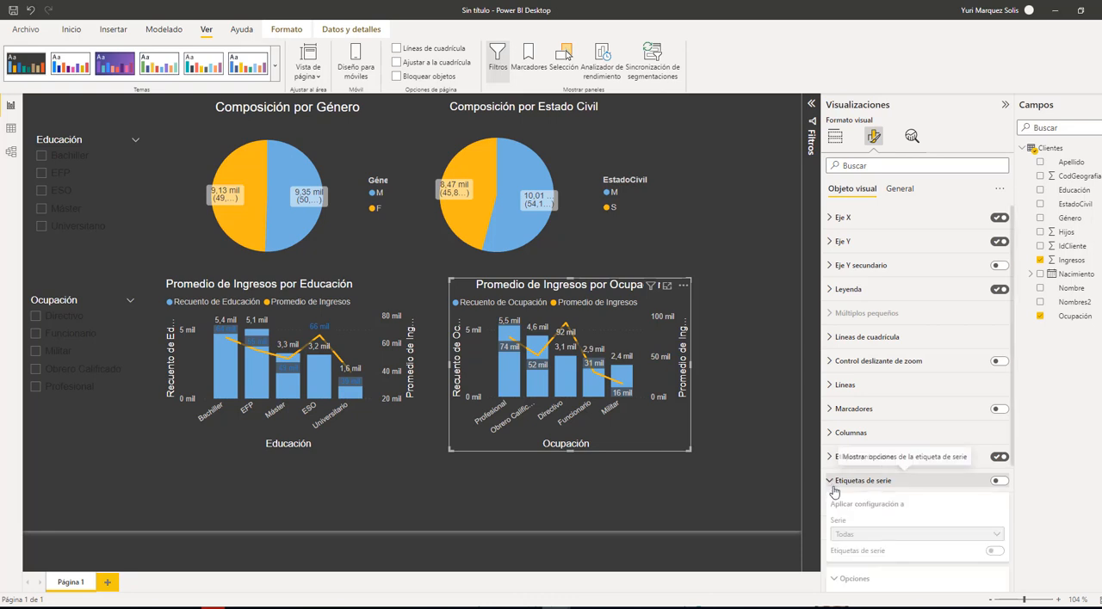
scroll(964, 439, "down", 2)
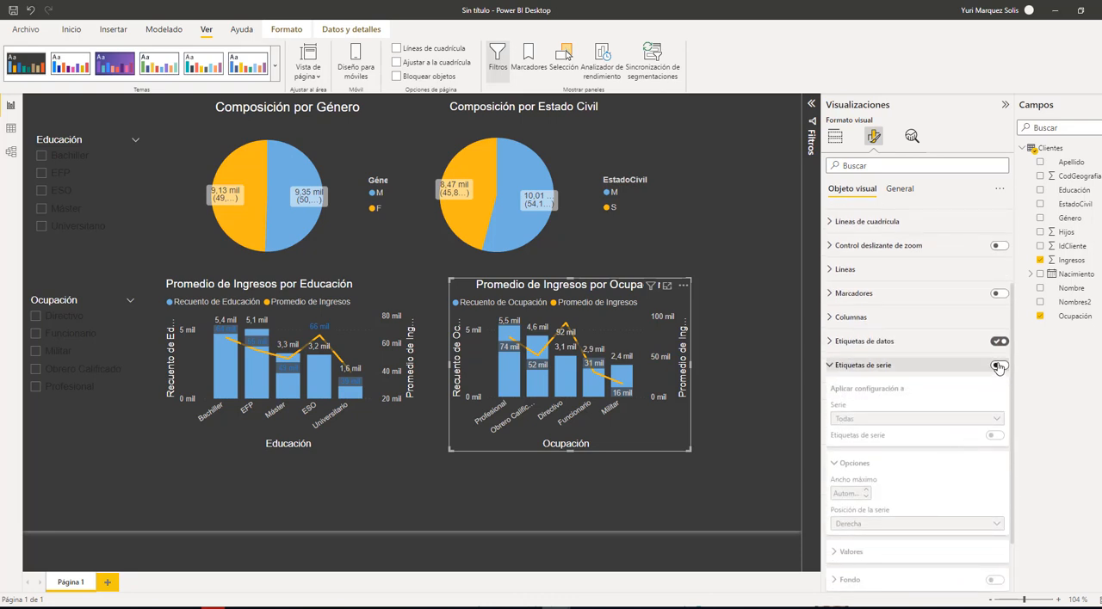
left_click(999, 365)
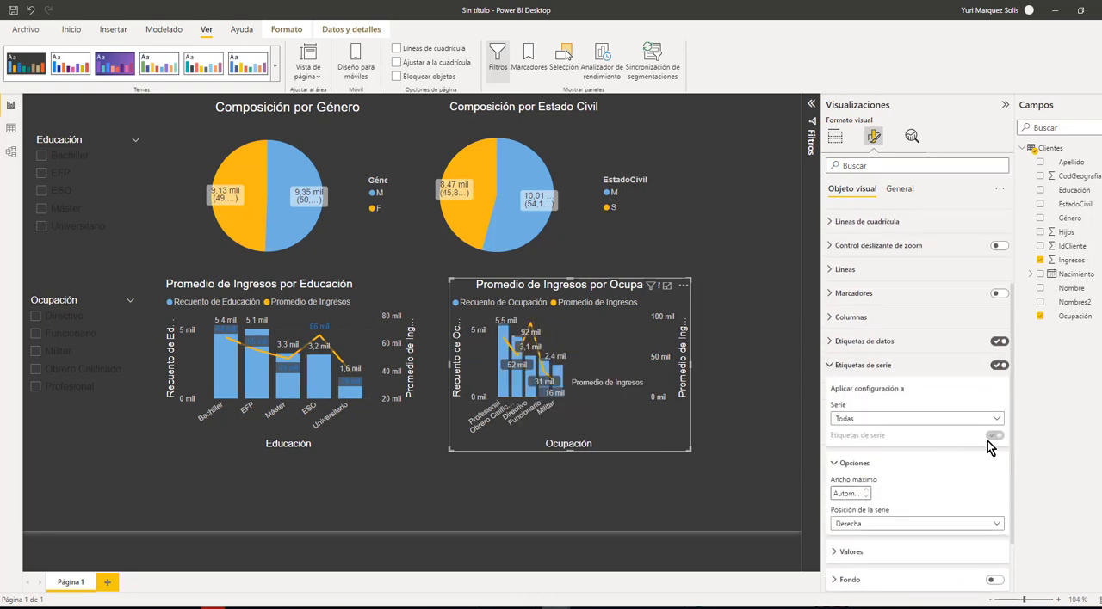
left_click(998, 365)
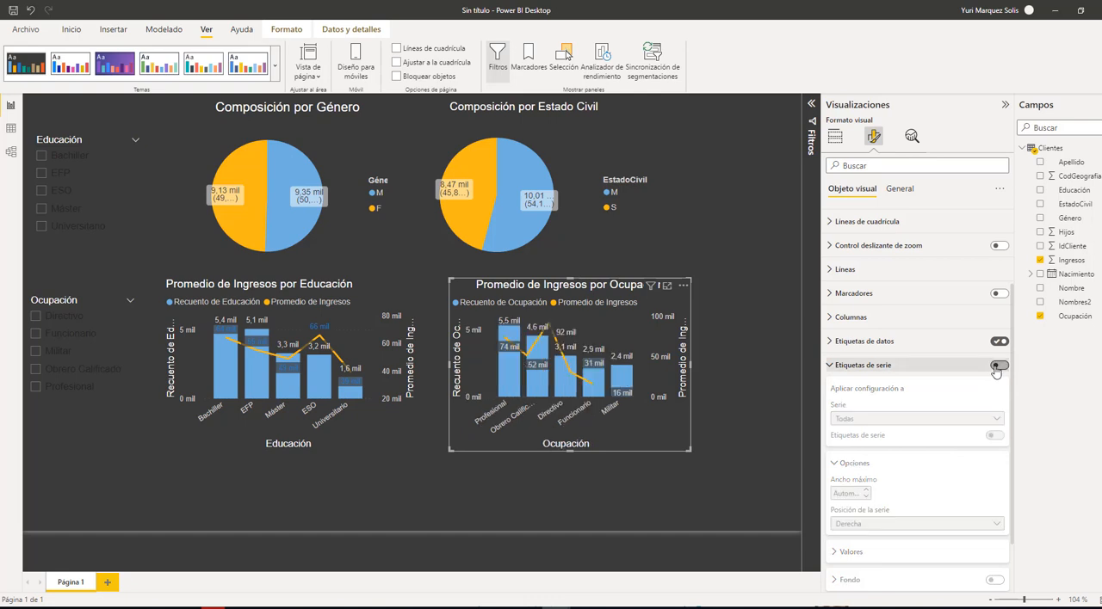
left_click(851, 366)
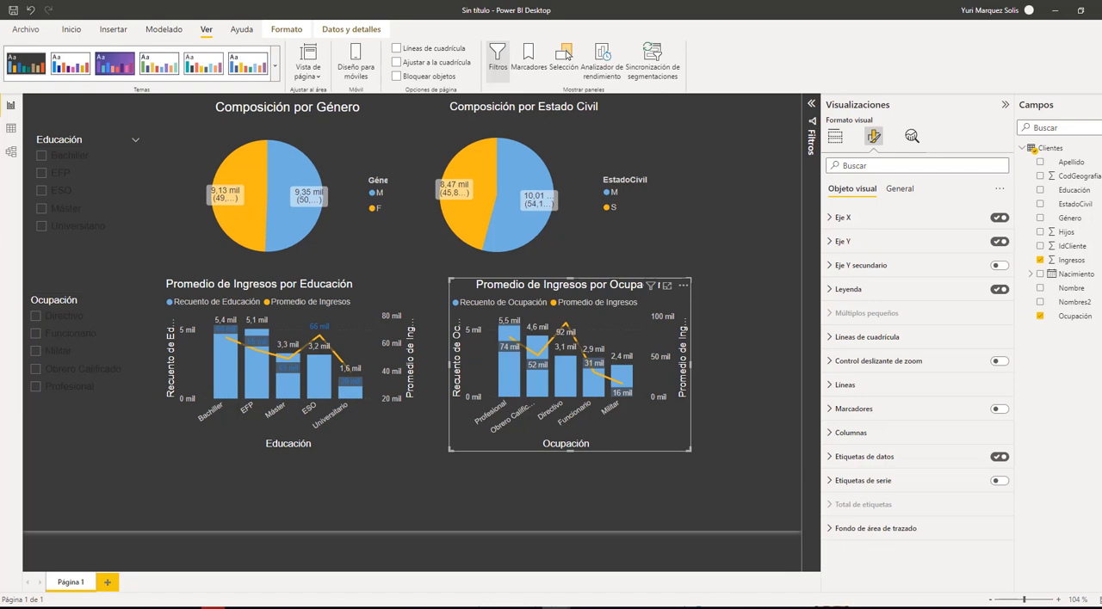
Set the data label color of the Promedio de Ingresos series in the Ocupación chart to orange
left_click(830, 458)
left_click(995, 526)
scroll(876, 465, "down", 2)
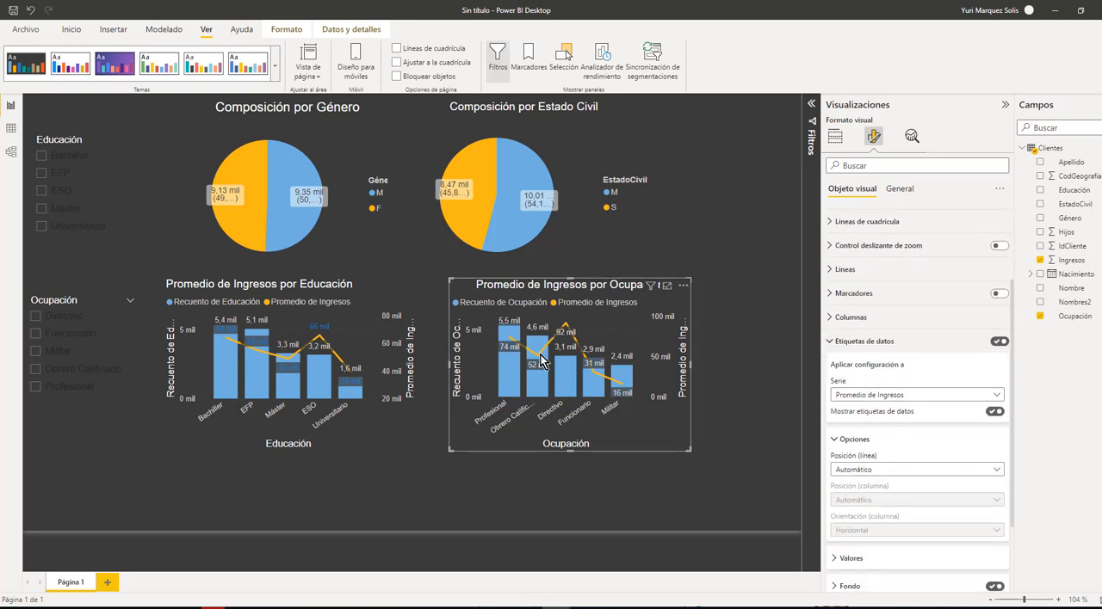
mouse_move(515, 315)
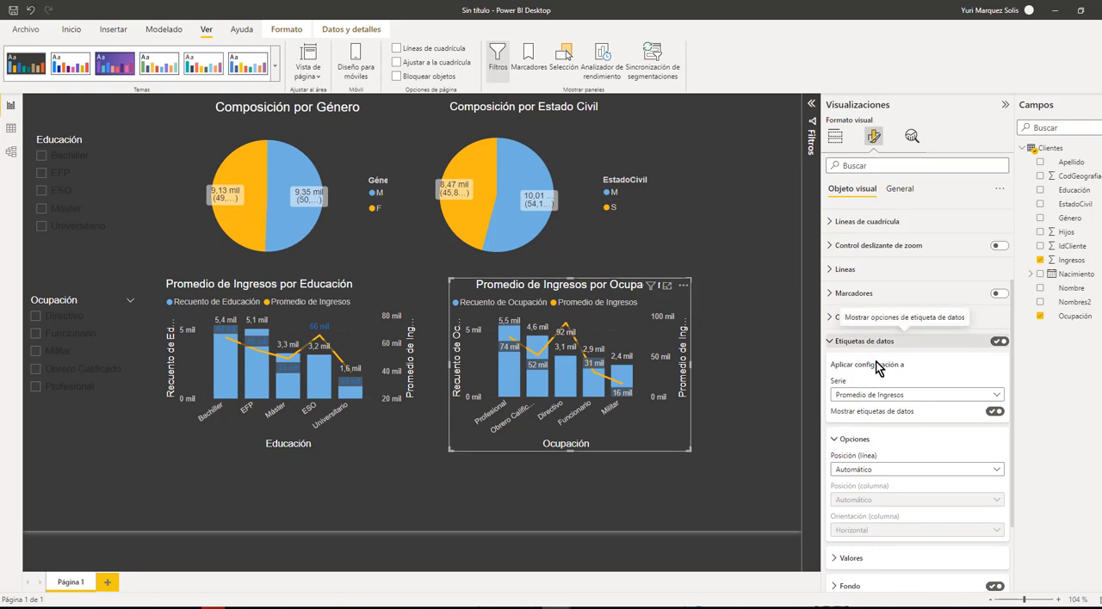
left_click(893, 396)
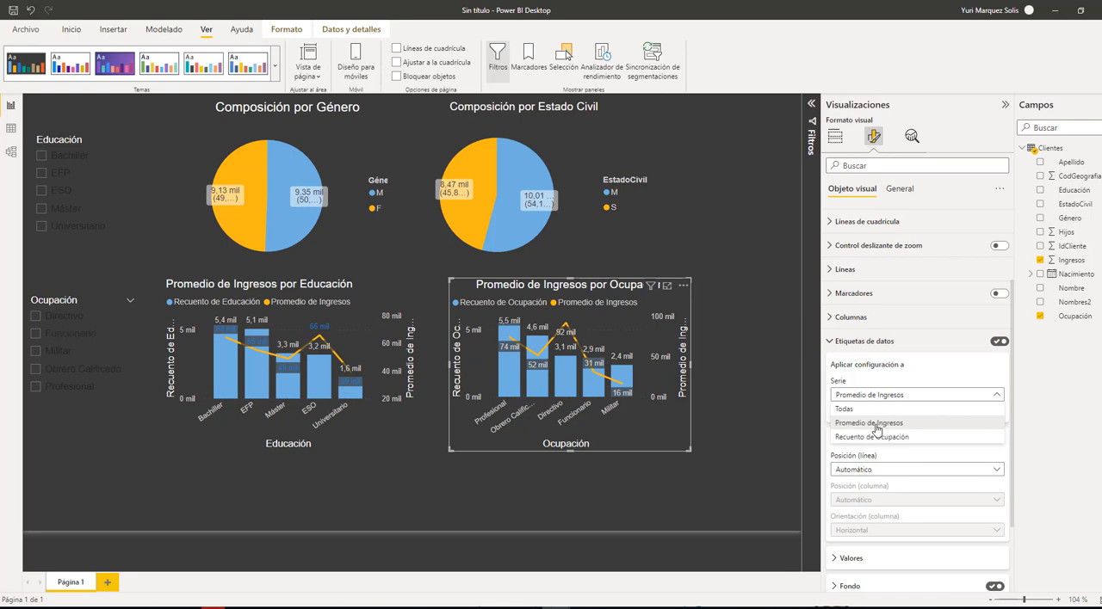
left_click(876, 423)
scroll(887, 452, "down", 2)
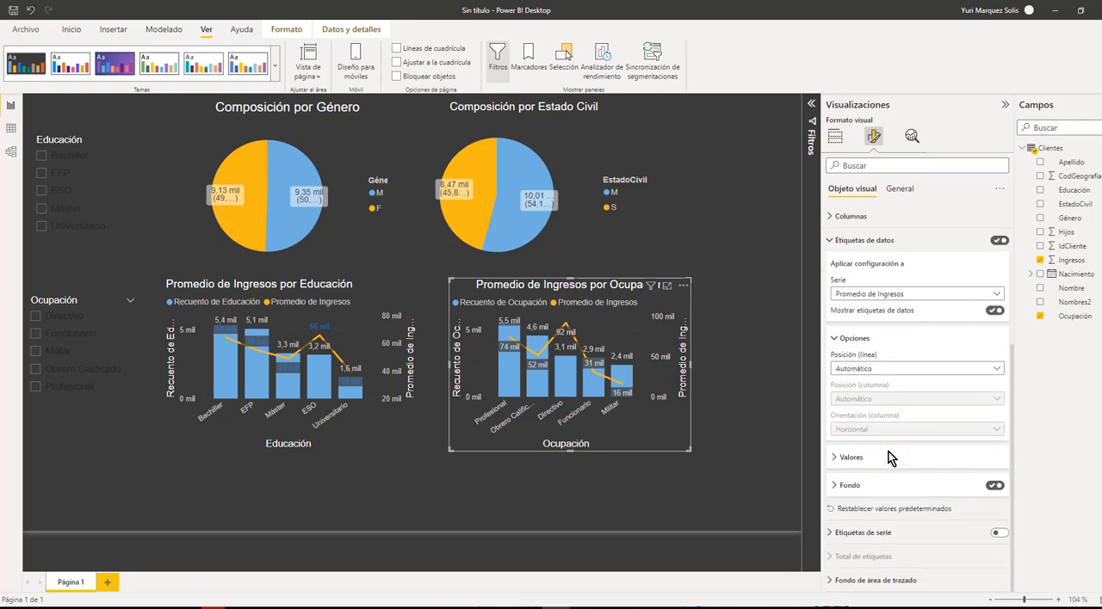
left_click(836, 458)
scroll(852, 444, "down", 2)
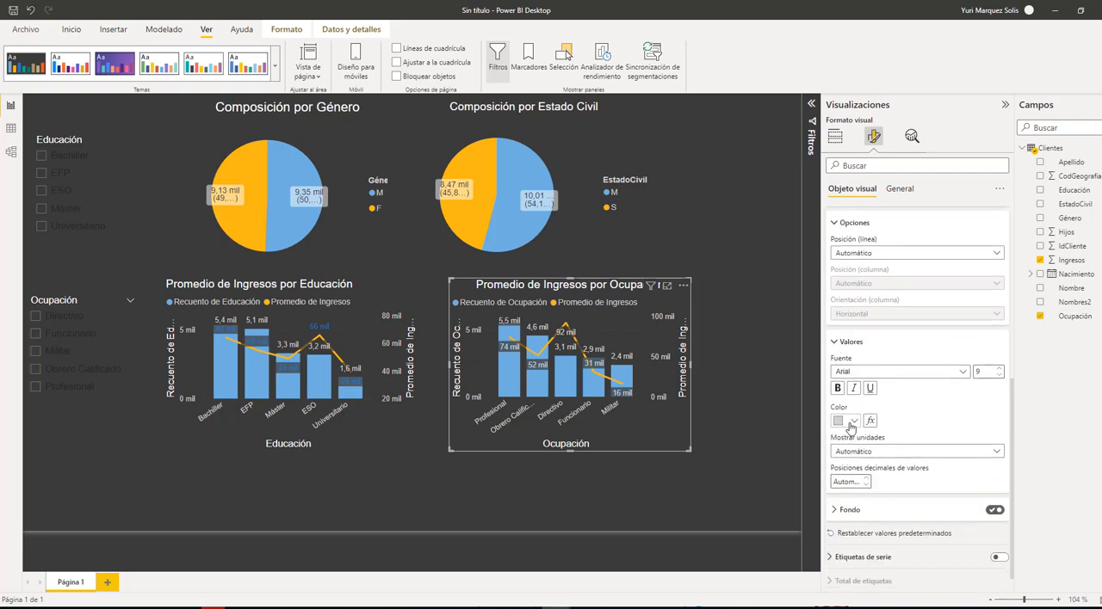
left_click(854, 421)
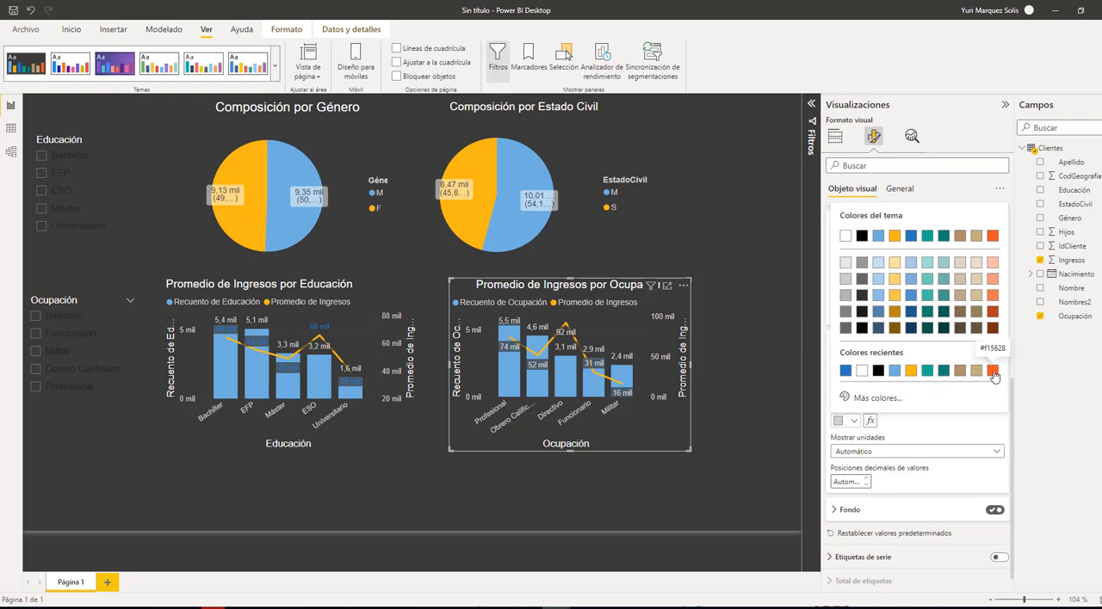
left_click(910, 372)
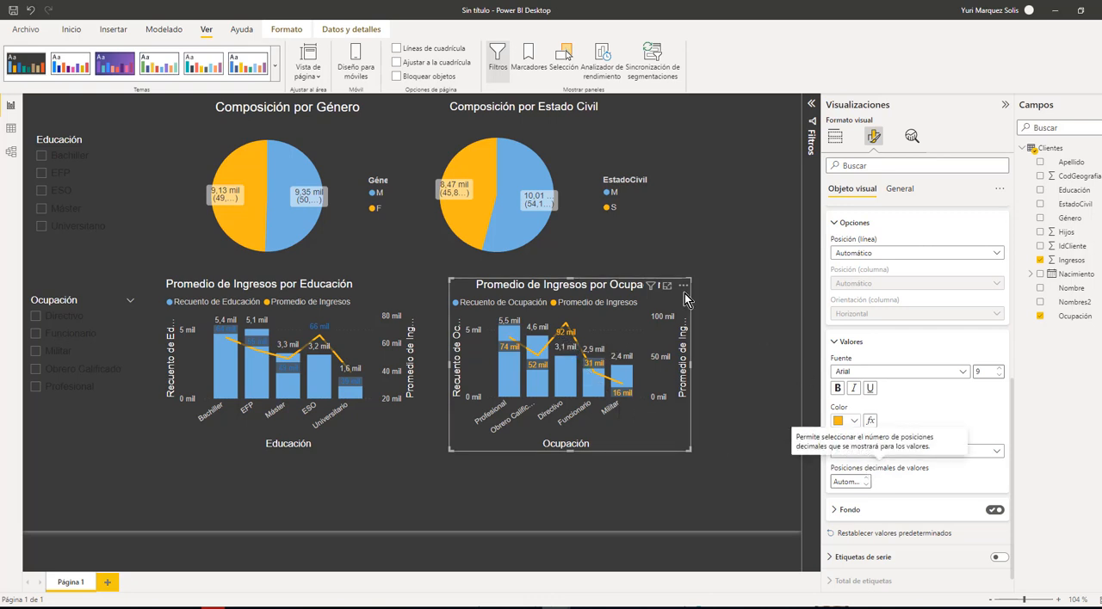
Set the Promedio de Ingresos data labels of the Educación chart to the same orange and deselect the chart
left_click(365, 447)
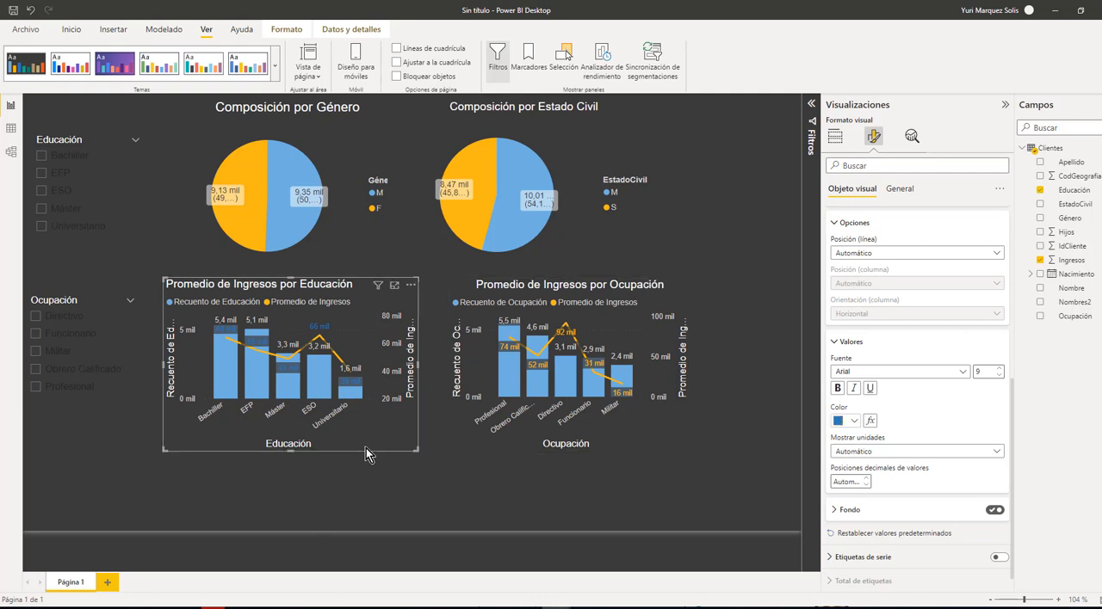
left_click(842, 423)
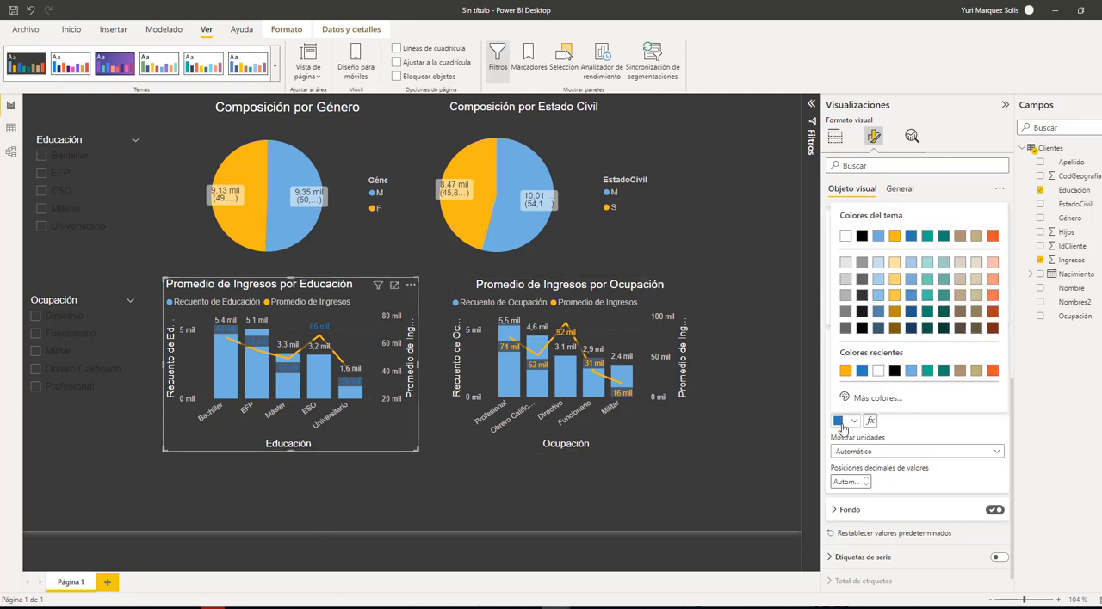
left_click(844, 371)
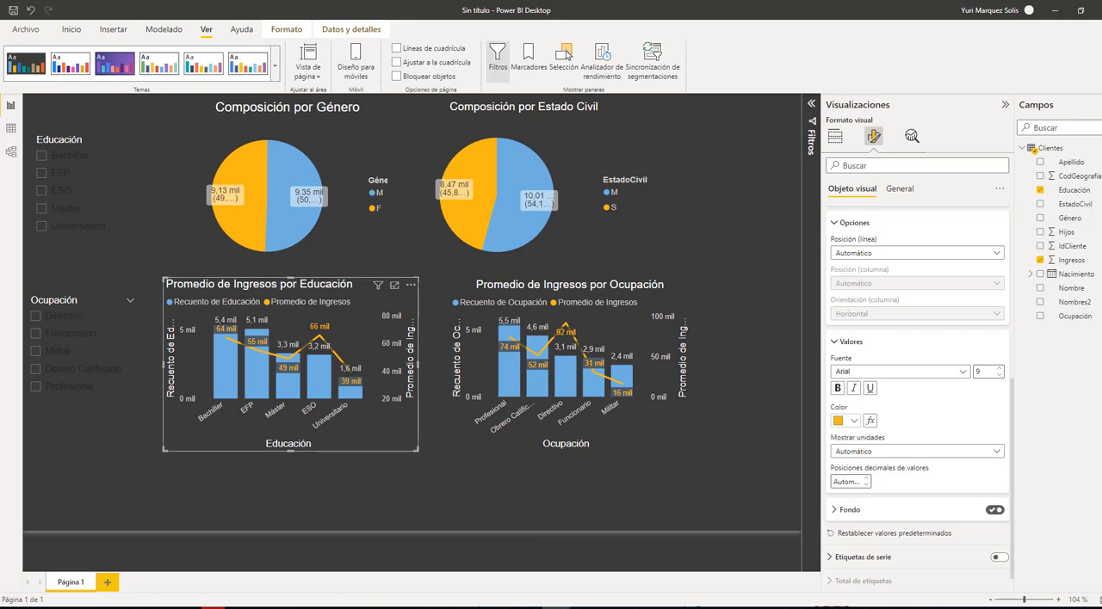
left_click(215, 492)
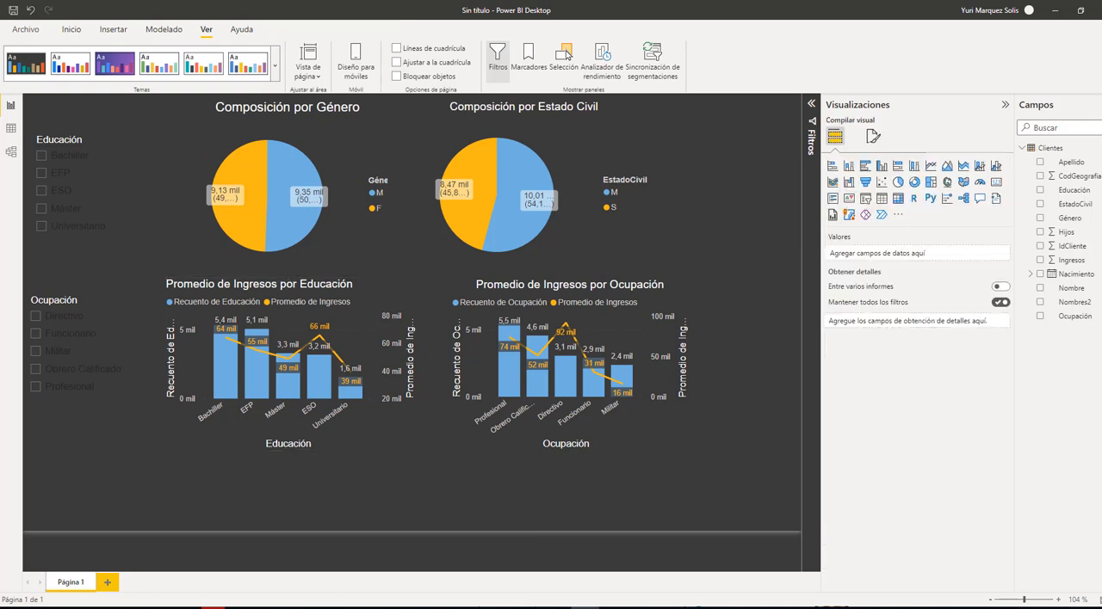
Move the Educación slicer slightly up and set its value text color to the theme blue #70B0E0
left_click(128, 239)
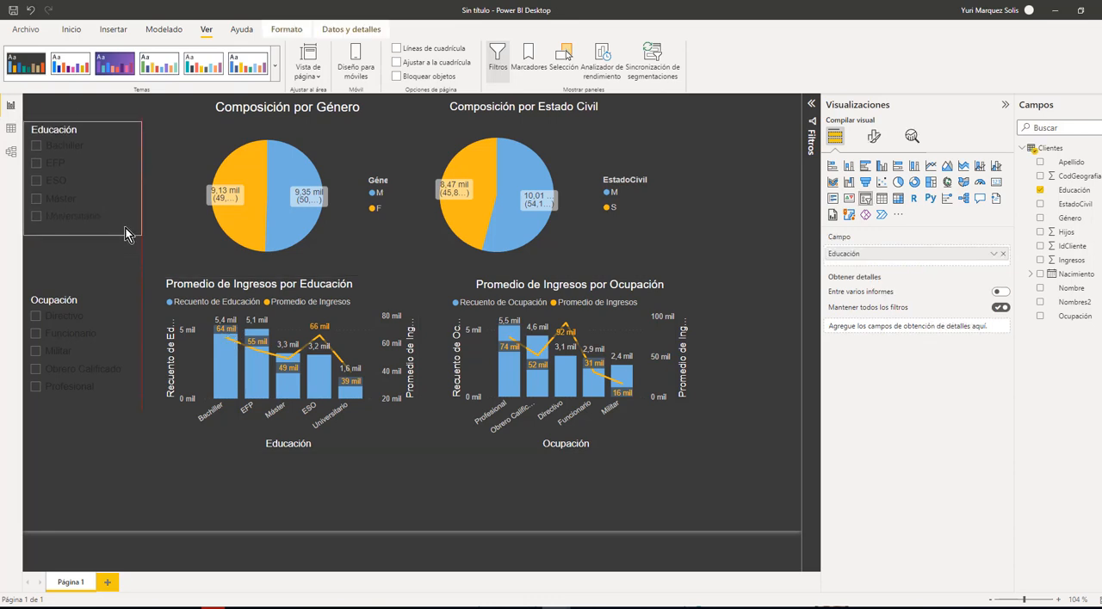
left_click_drag(125, 234, 128, 236)
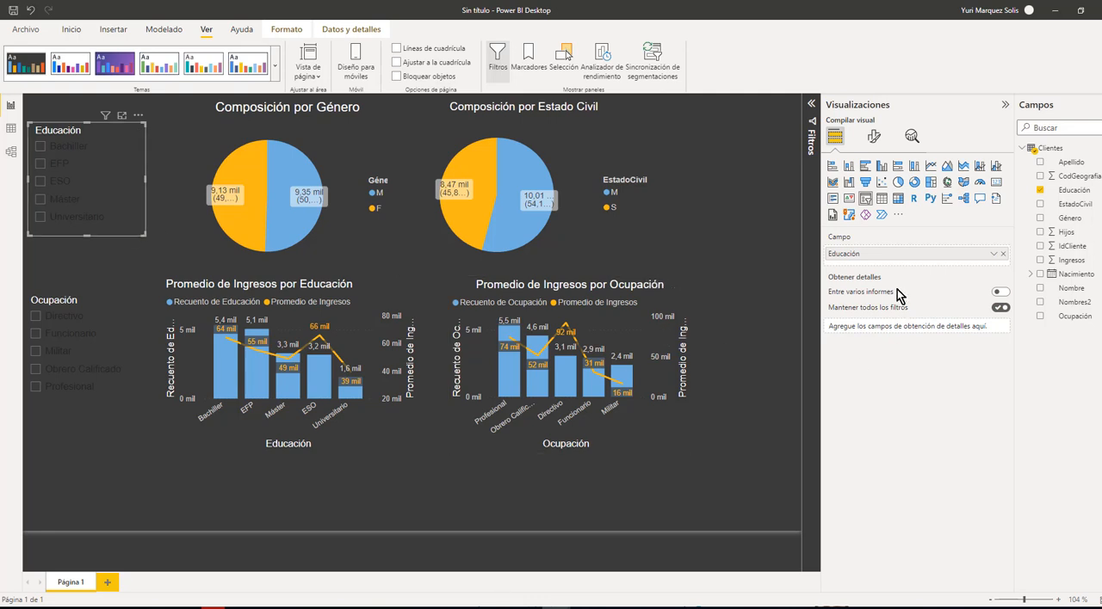
left_click(874, 138)
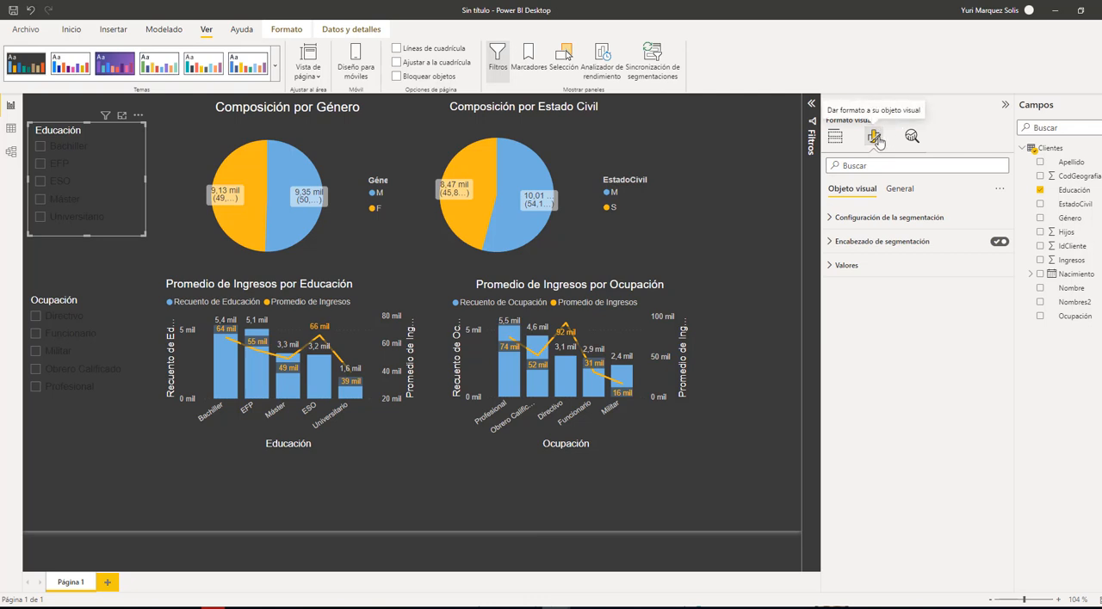
left_click(837, 267)
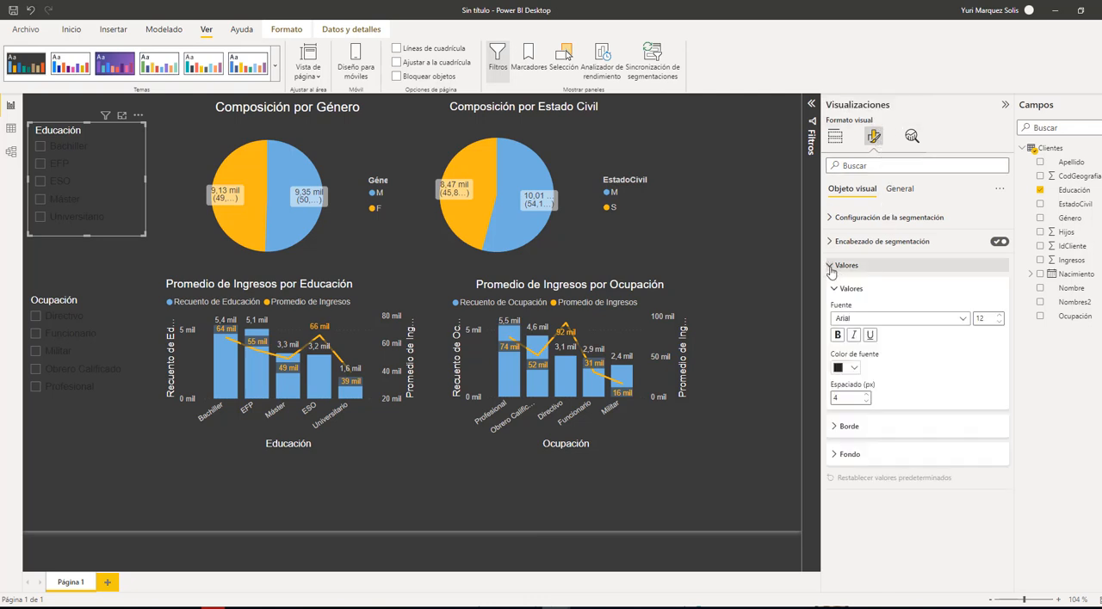
left_click(855, 370)
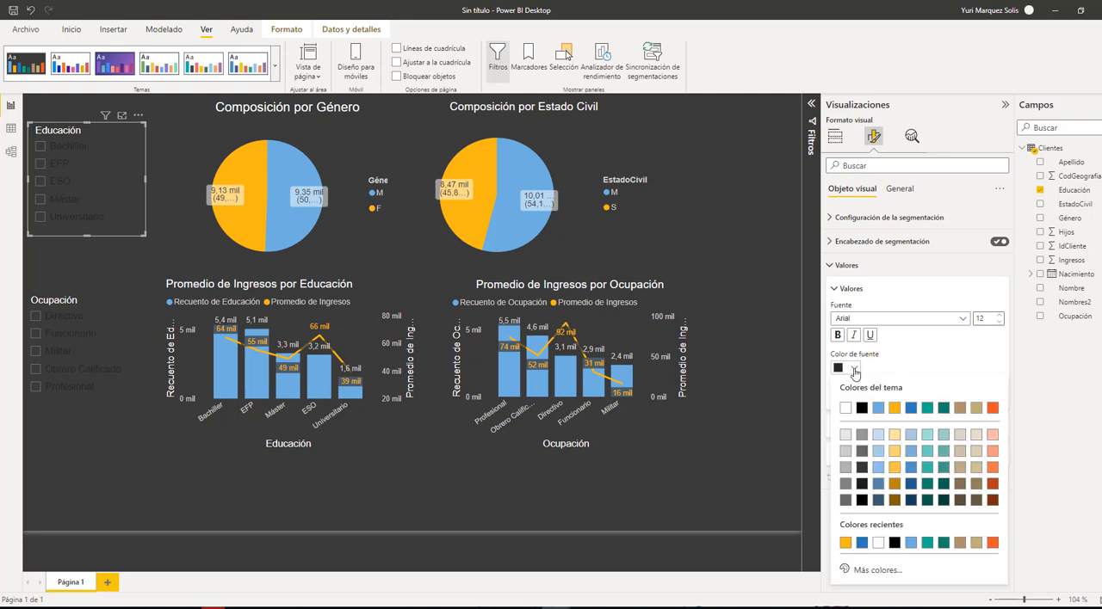
left_click(878, 409)
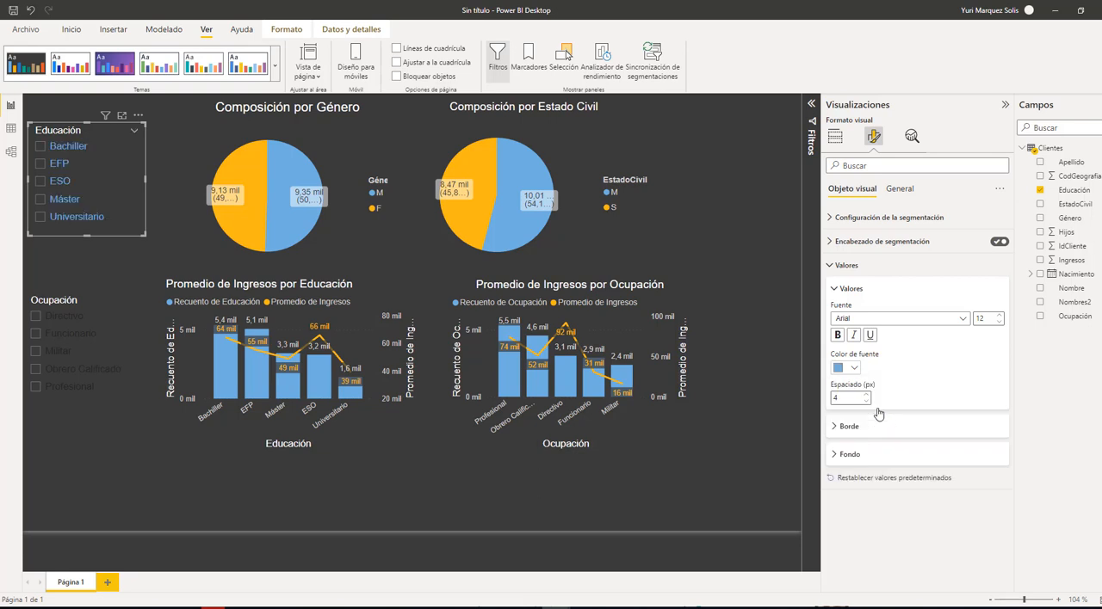
Turn on the visual border of the Educación slicer, color it the lightest blue tint, and deselect the slicer
left_click(900, 193)
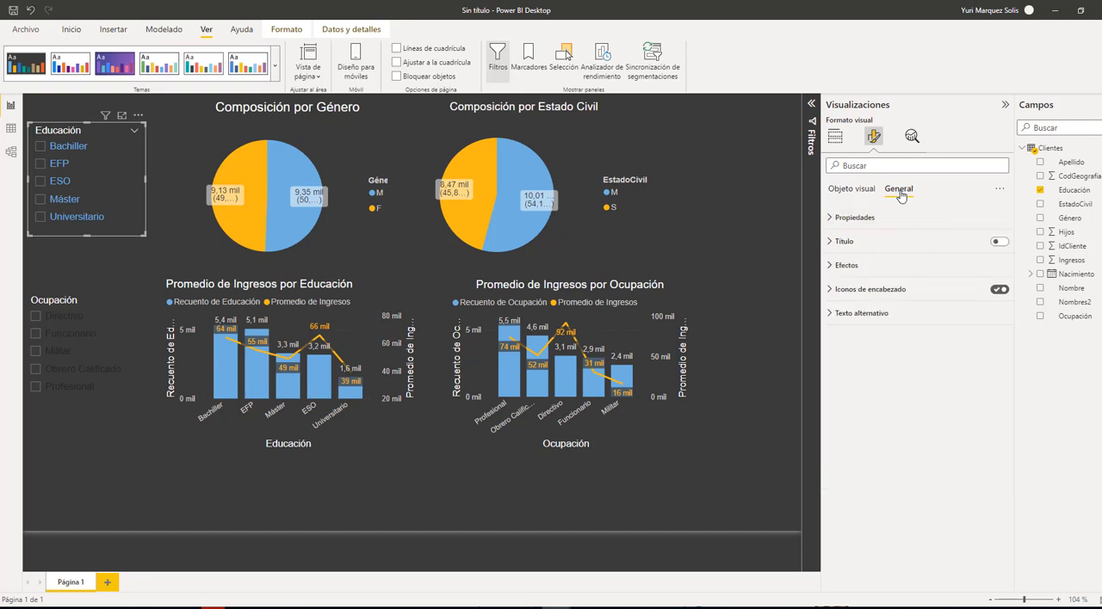
left_click(832, 267)
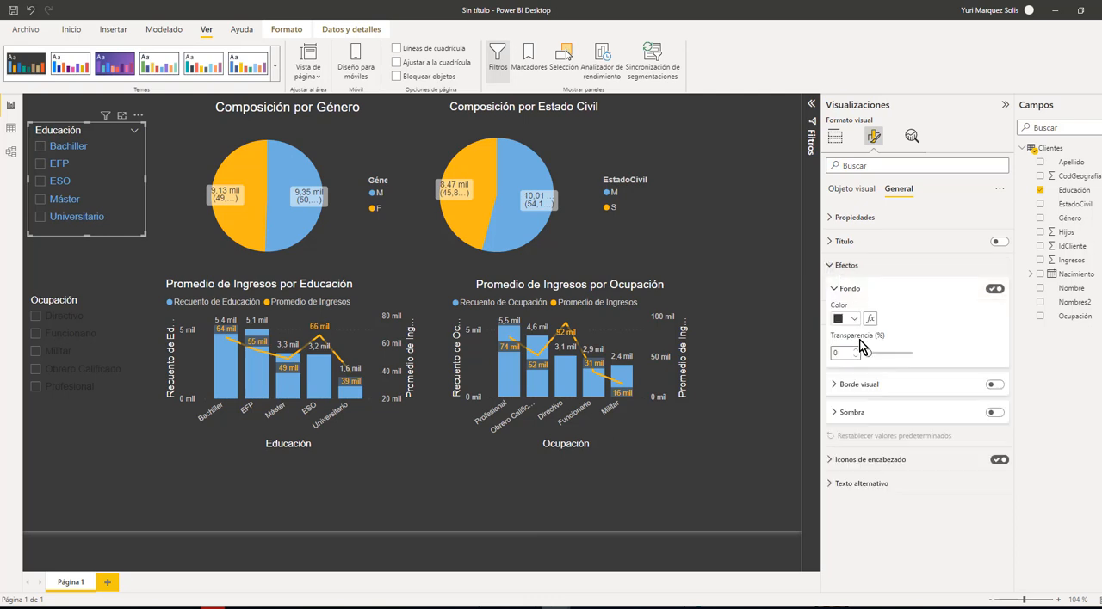
left_click(996, 387)
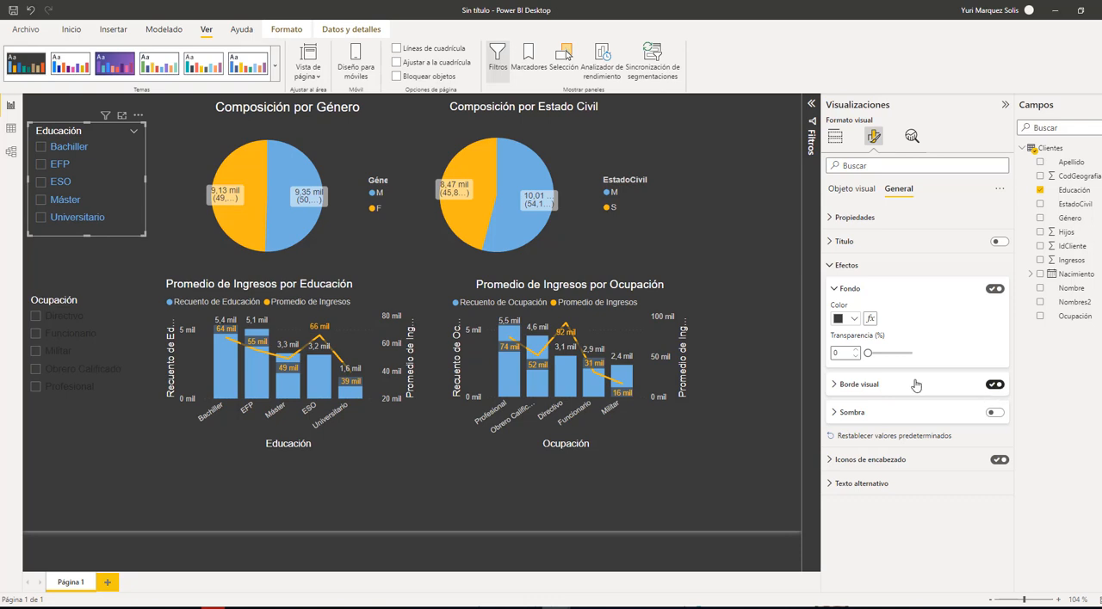
left_click(835, 387)
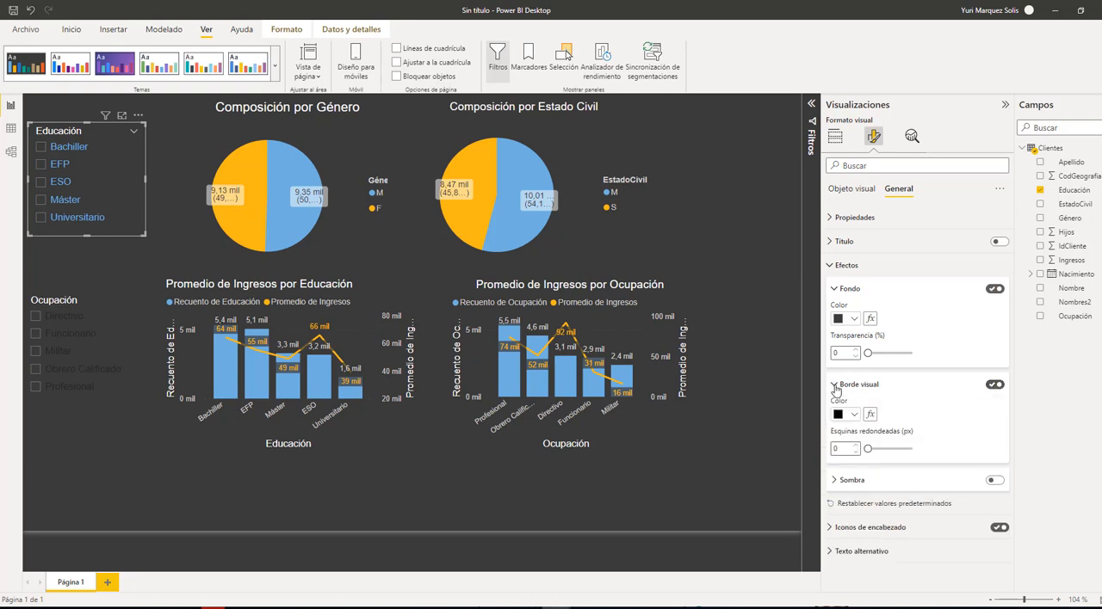
left_click(853, 415)
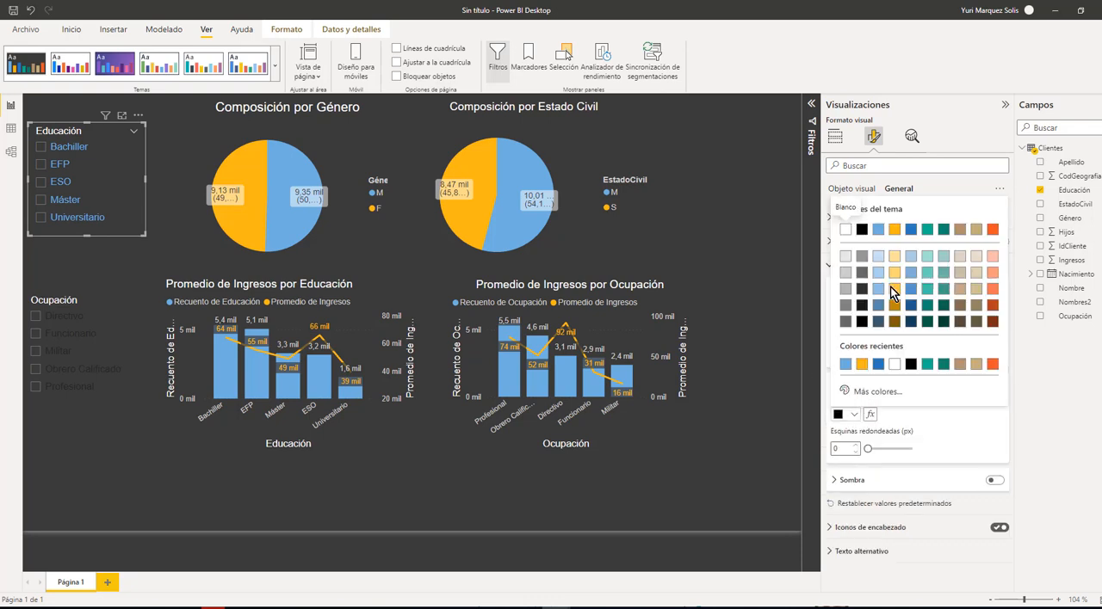
left_click(877, 258)
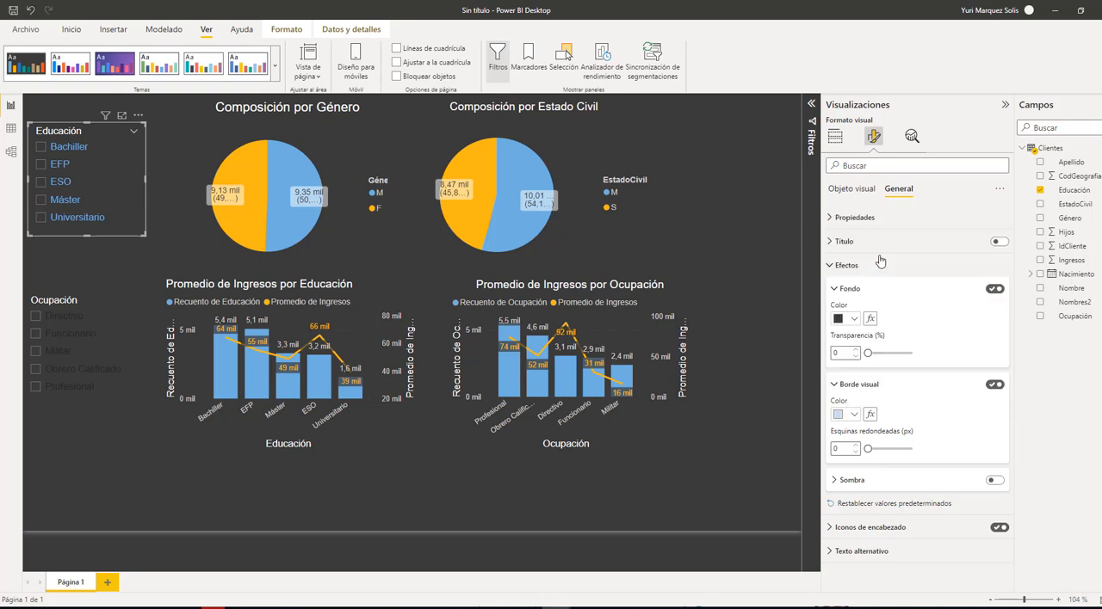
left_click(130, 261)
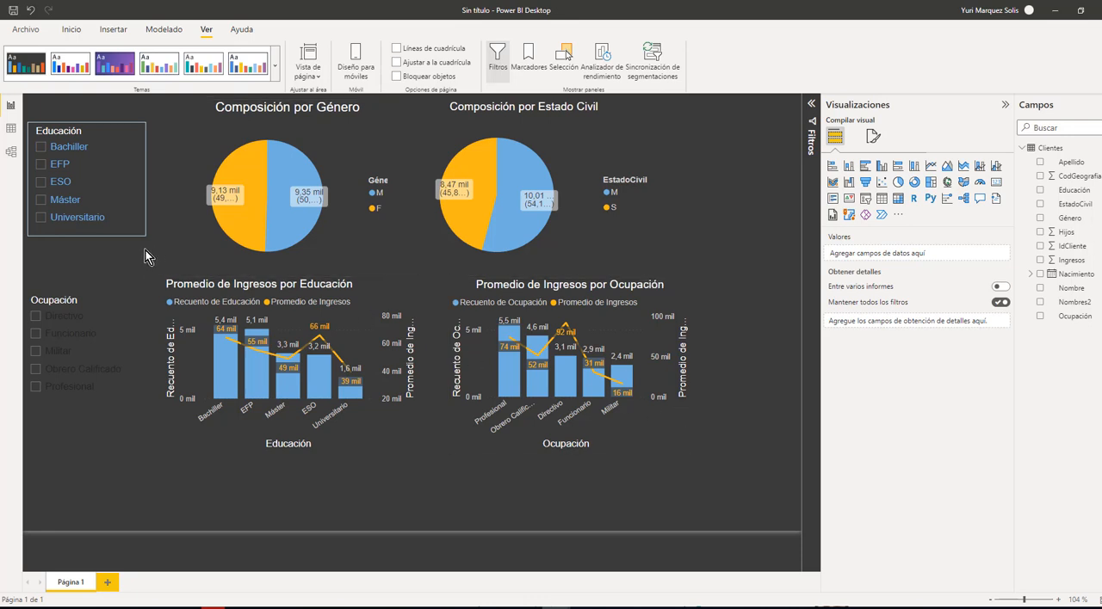
Round the corners of the Educación slicer's border to 4 px
left_click(131, 230)
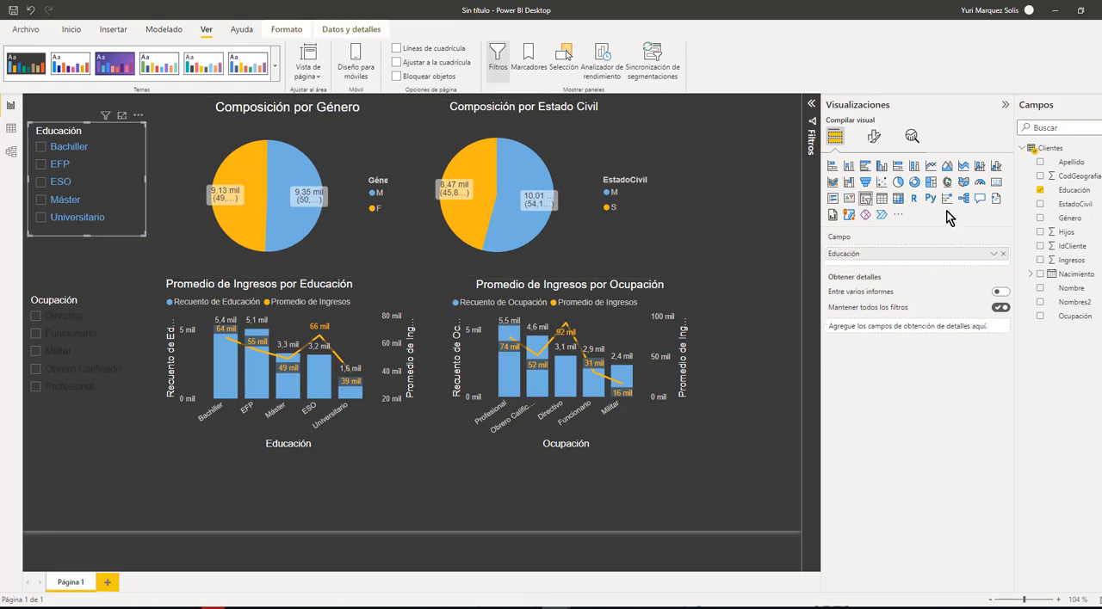
left_click(874, 136)
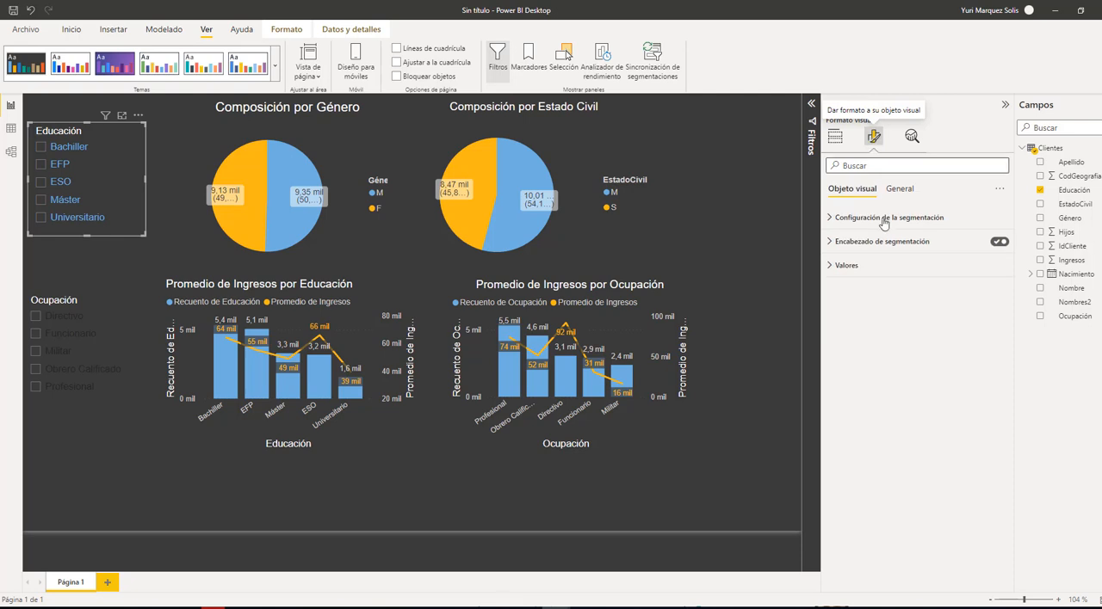
left_click(899, 188)
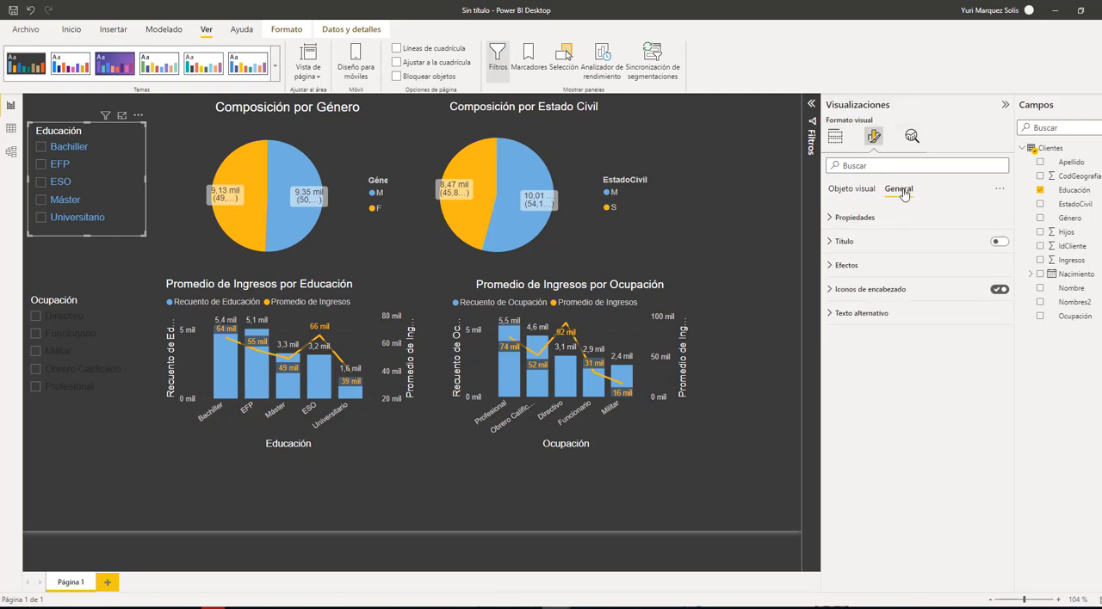
left_click(842, 266)
left_click(834, 385)
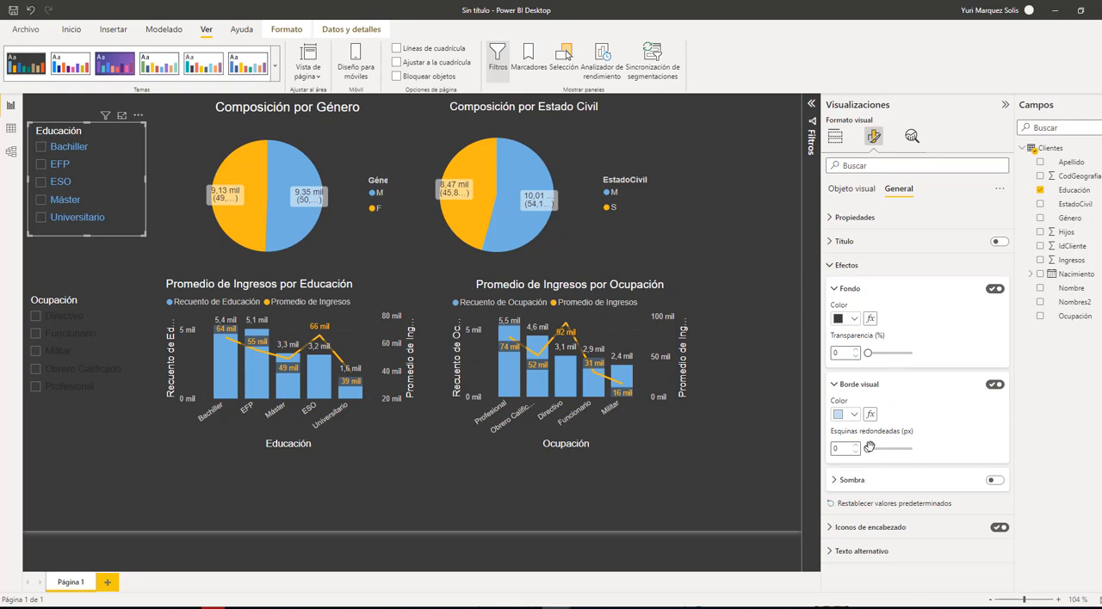
left_click_drag(868, 449, 873, 451)
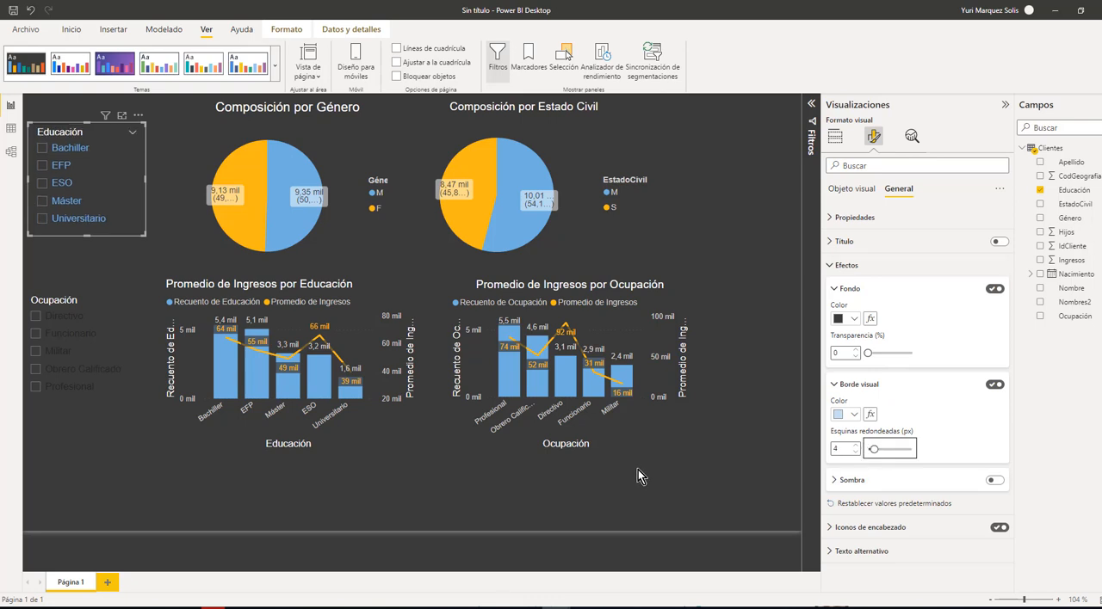
left_click(131, 216)
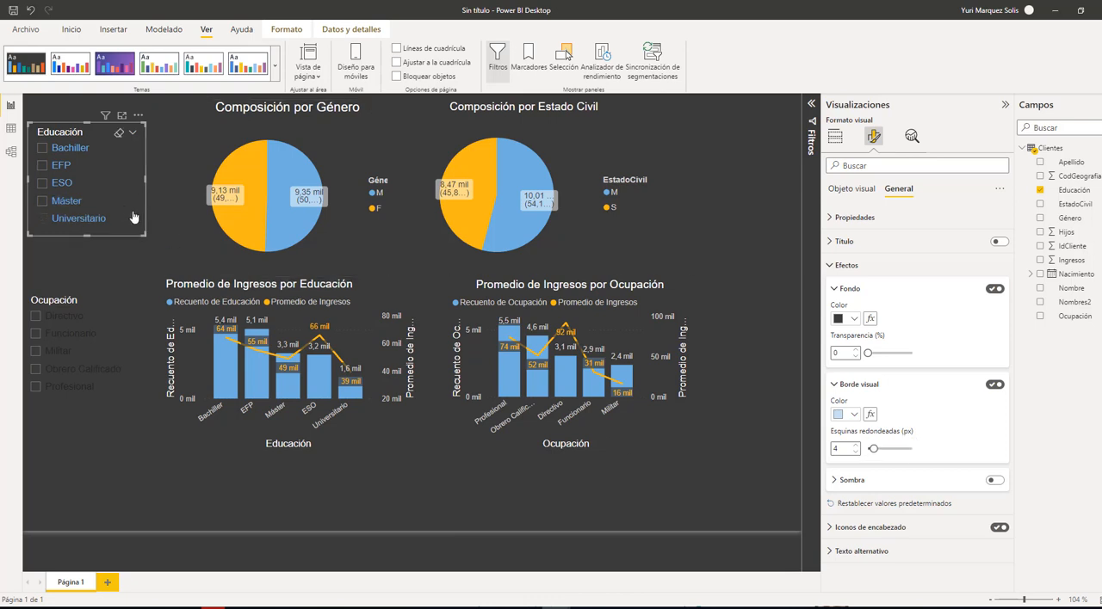
left_click(118, 263)
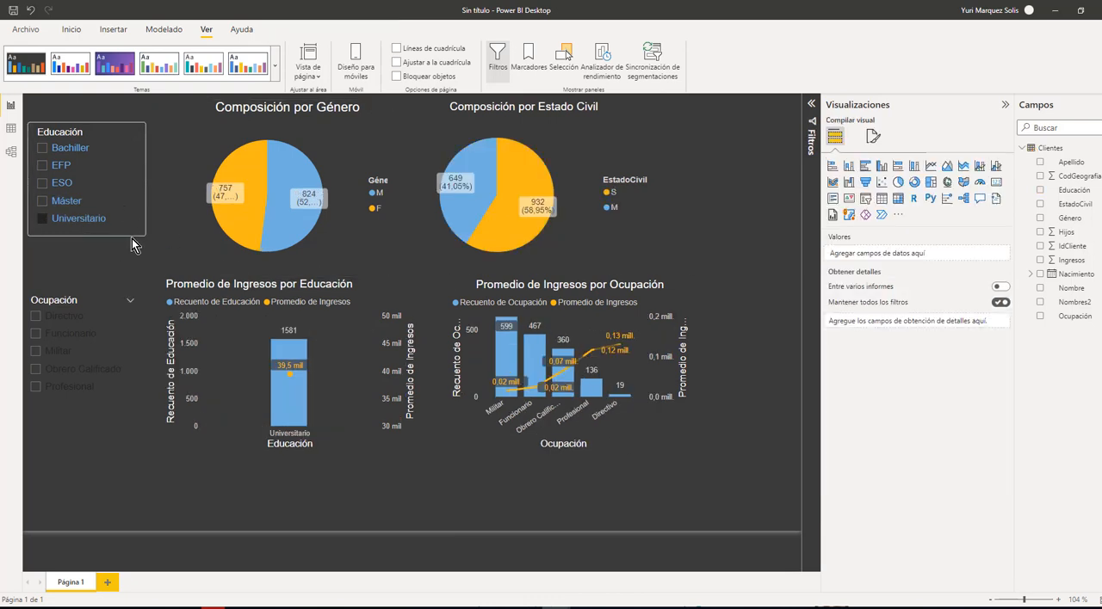
left_click(43, 219)
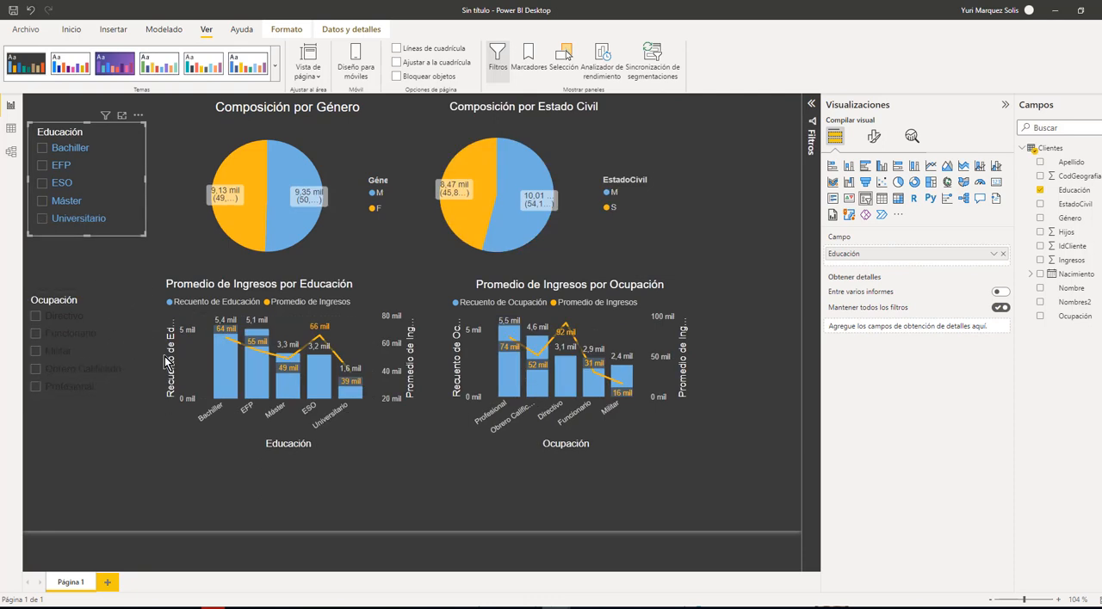
left_click(170, 213)
left_click(123, 256)
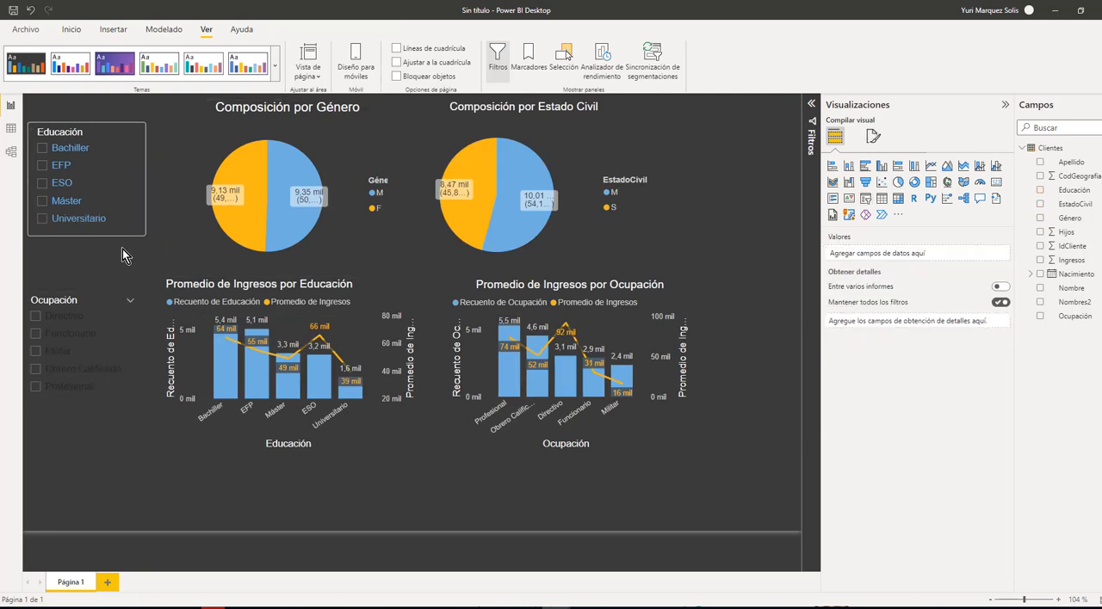
Copy the formatting of the Educación slicer onto the Ocupación slicer
left_click(134, 210)
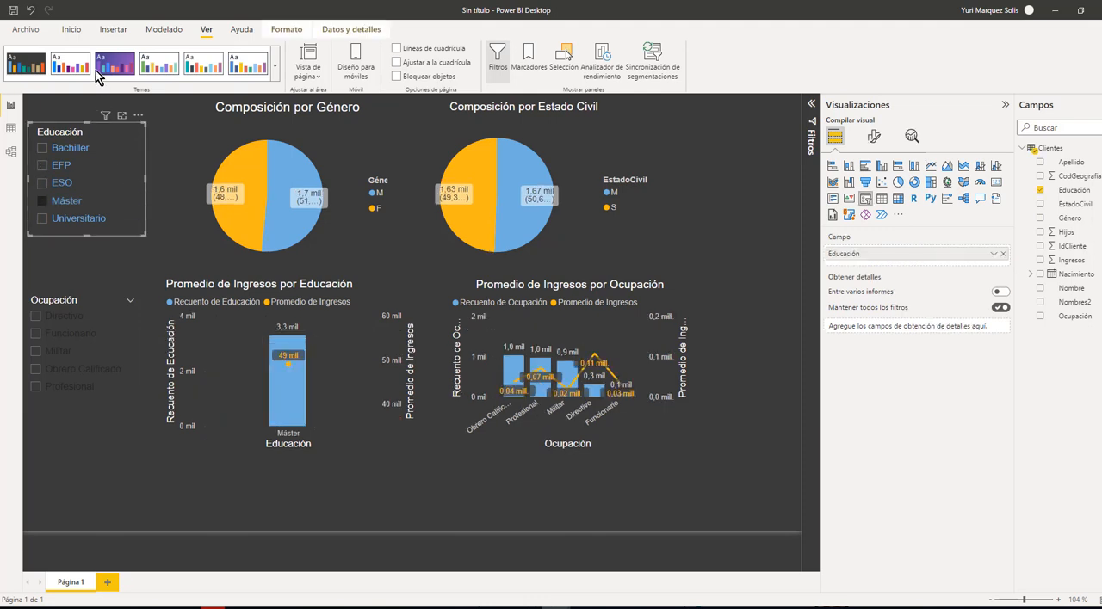
left_click(71, 33)
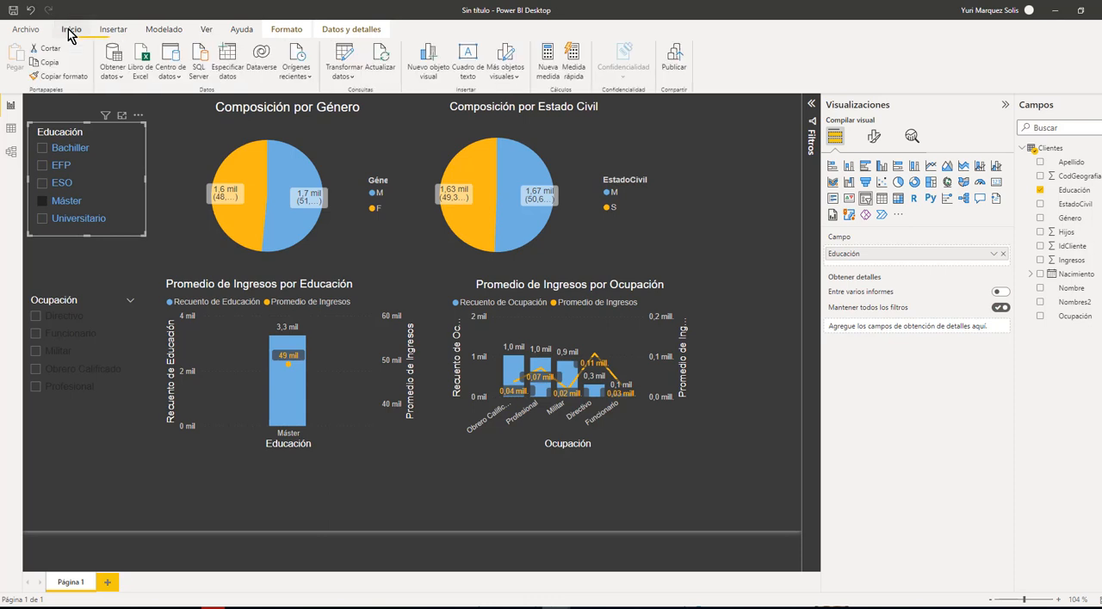
left_click(61, 80)
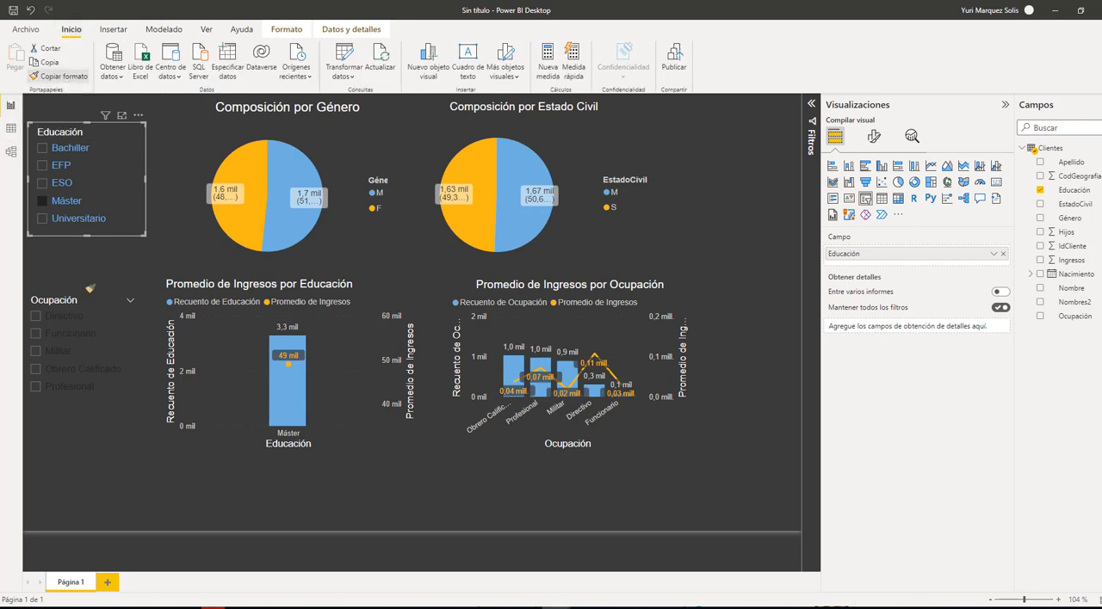
left_click(119, 325)
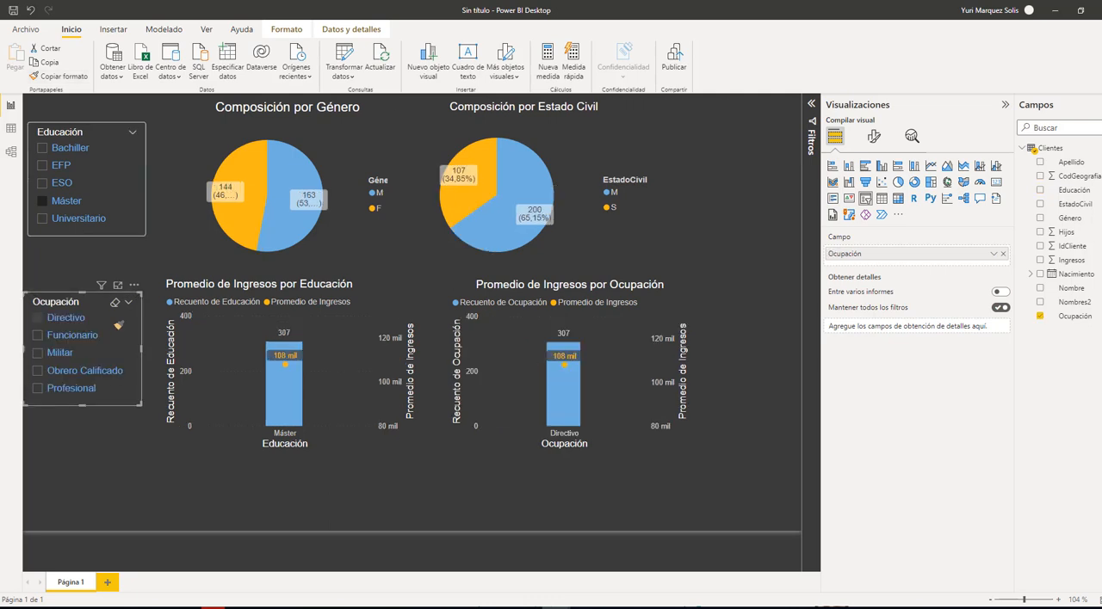
Copy the Educación slicer's formatting onto the Composición por Género pie chart
left_click(143, 207)
left_click(140, 255)
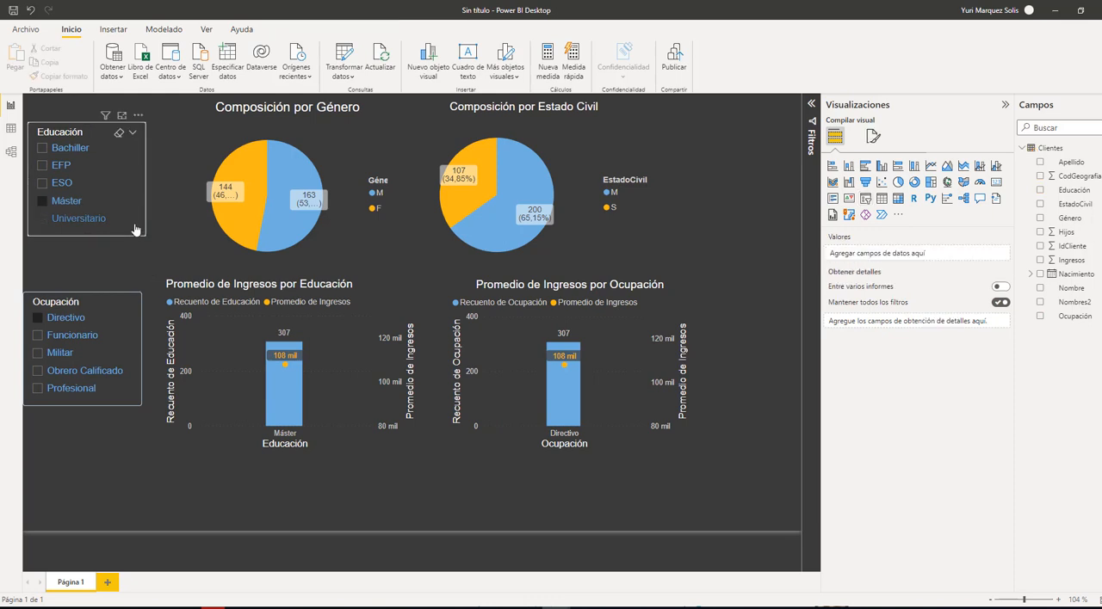
left_click(134, 230)
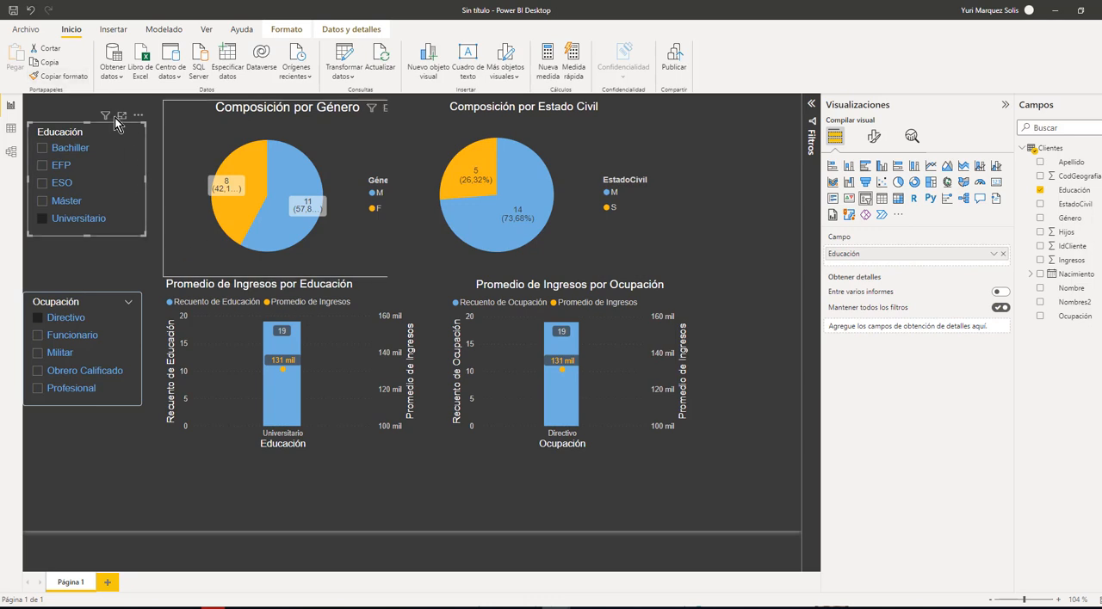
left_click(132, 193)
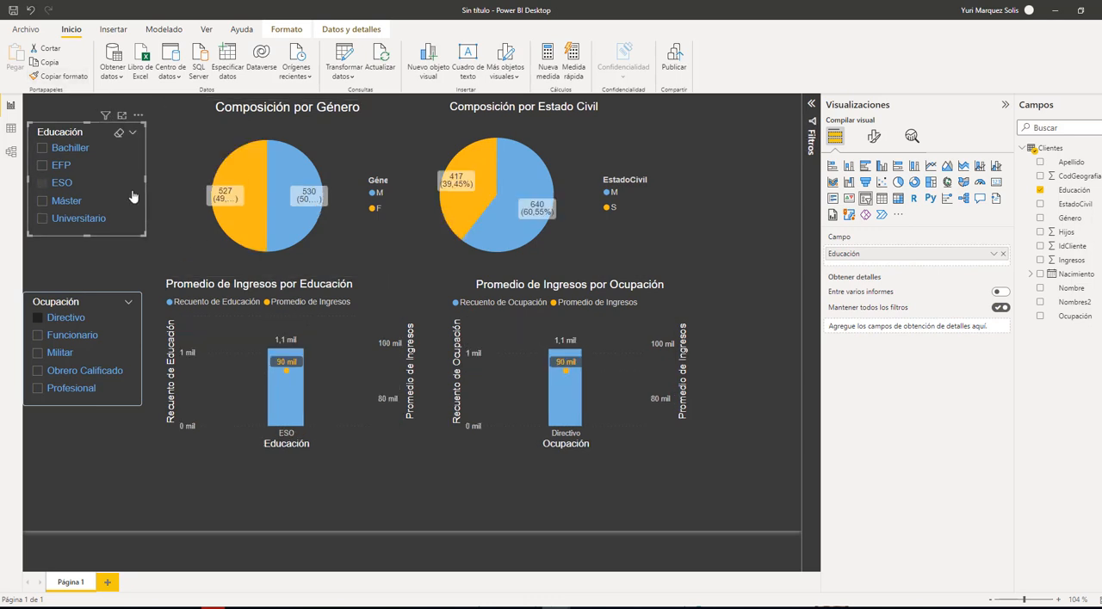
left_click(66, 77)
left_click(203, 235)
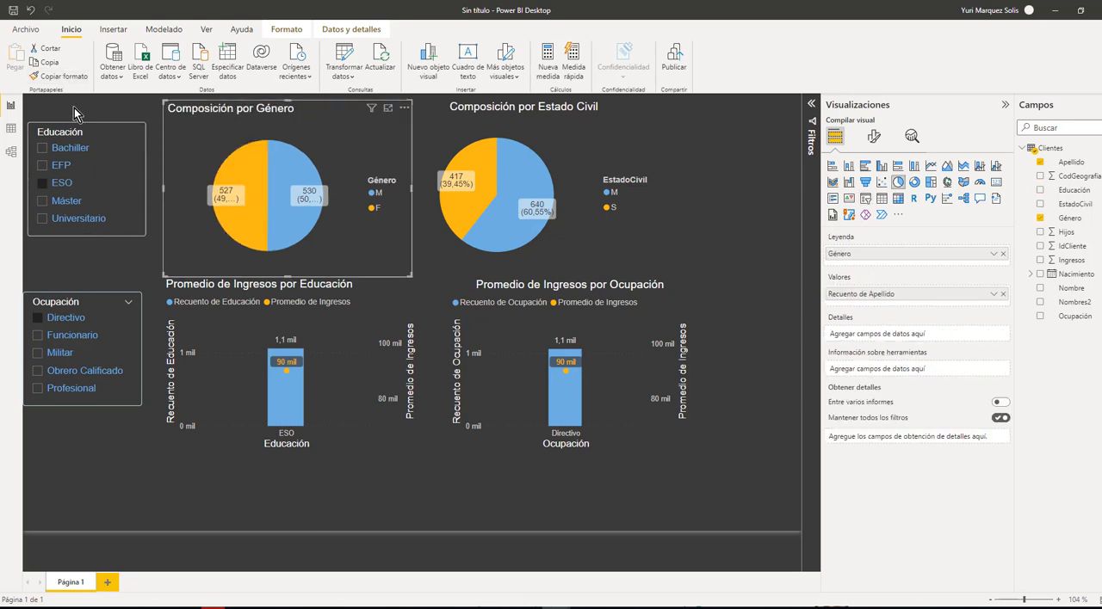
left_click(132, 207)
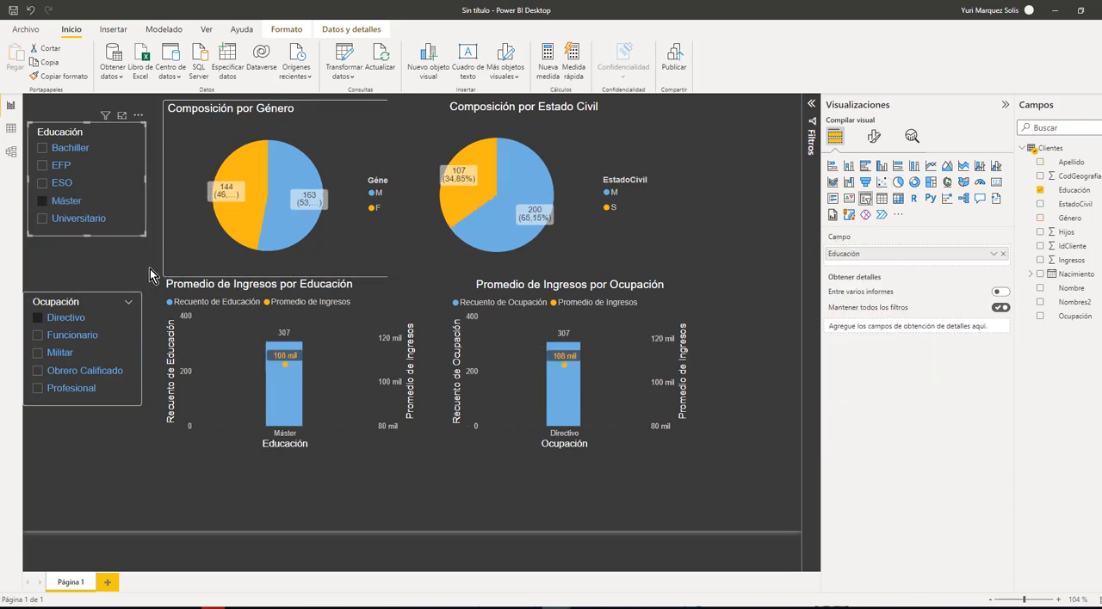
left_click(122, 220)
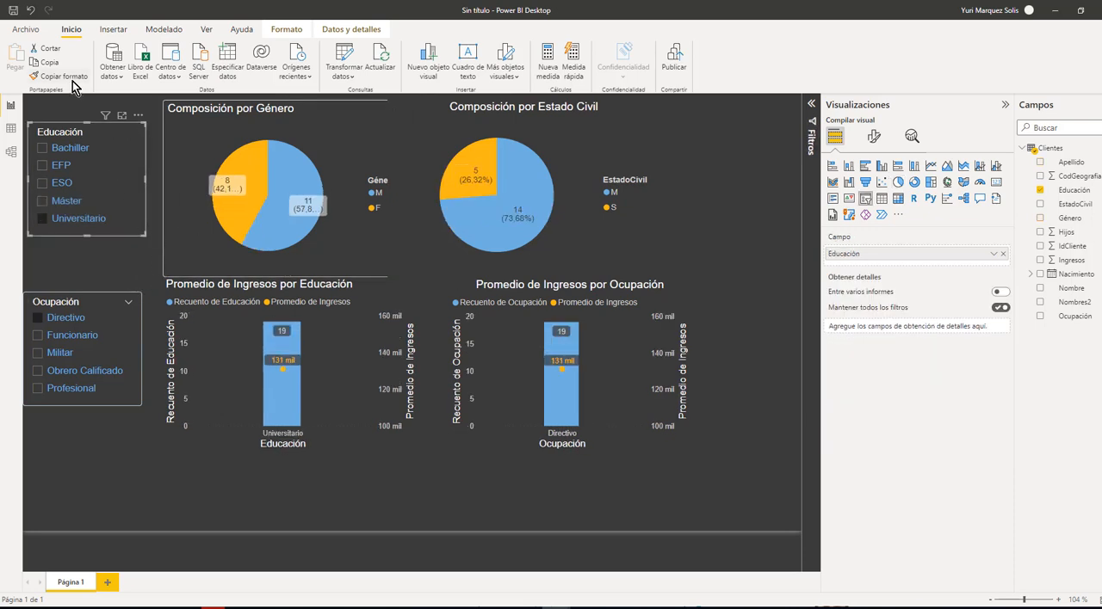
left_click(424, 224)
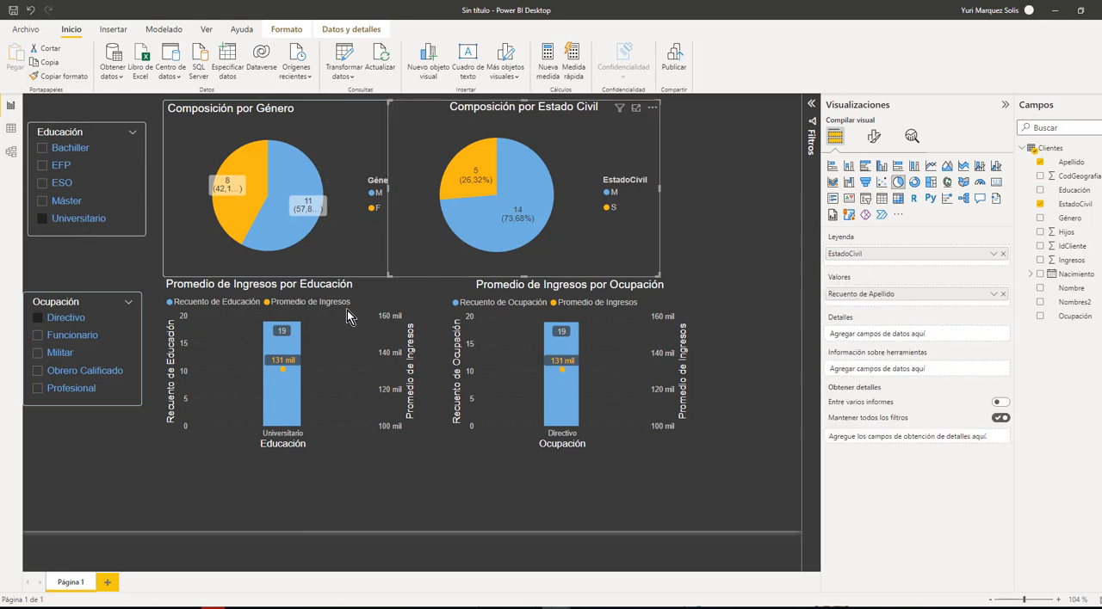
left_click(376, 360)
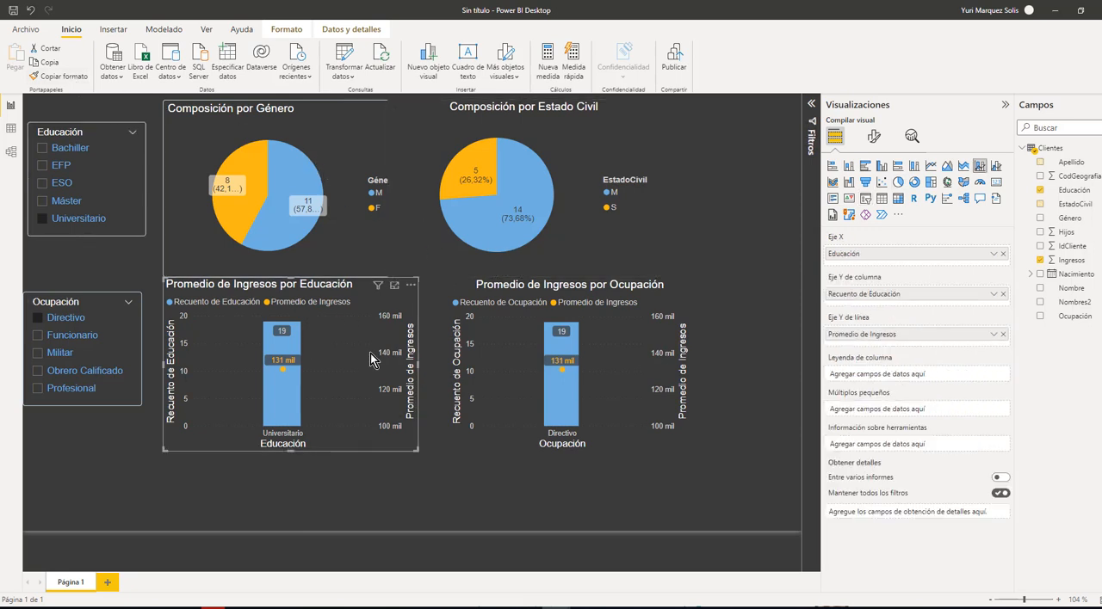
left_click(446, 222)
Copy the Educación slicer's formatting onto the Composición por Estado Civil pie chart
left_click(143, 222)
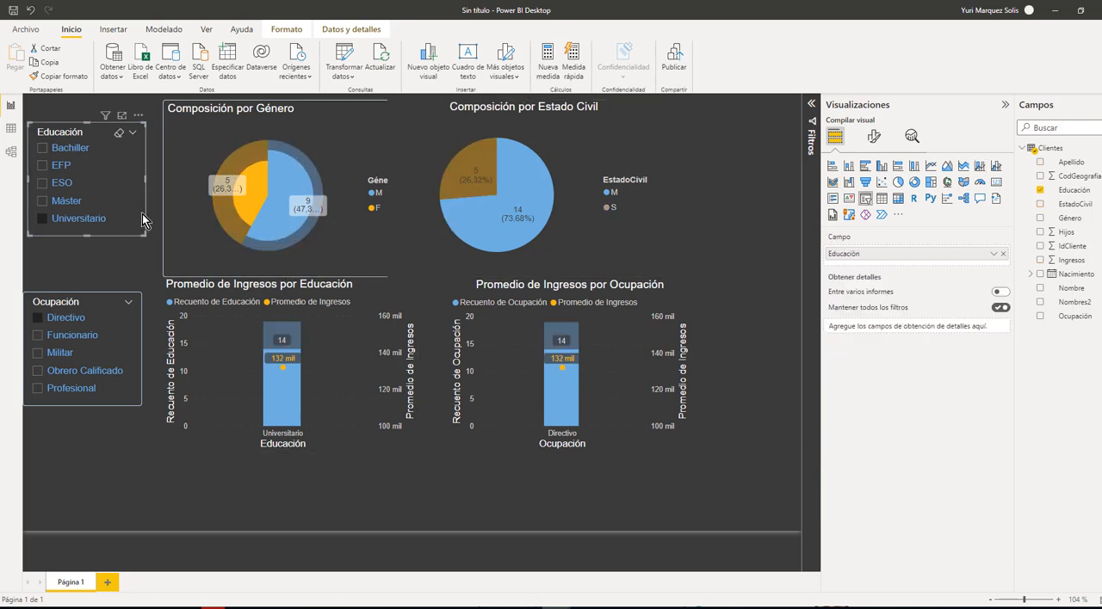
left_click(76, 75)
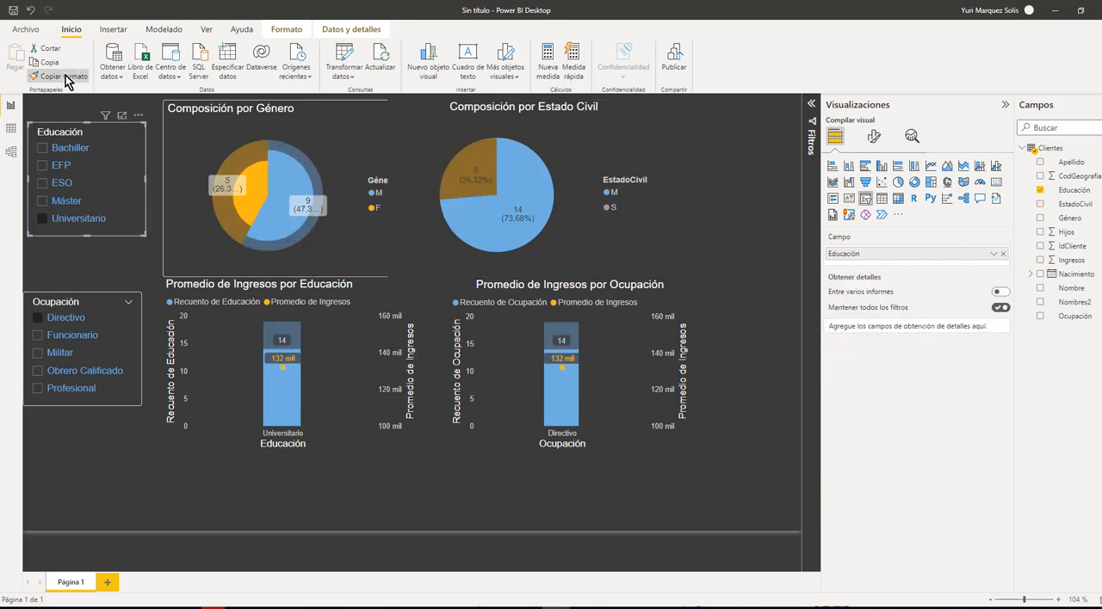
left_click(433, 240)
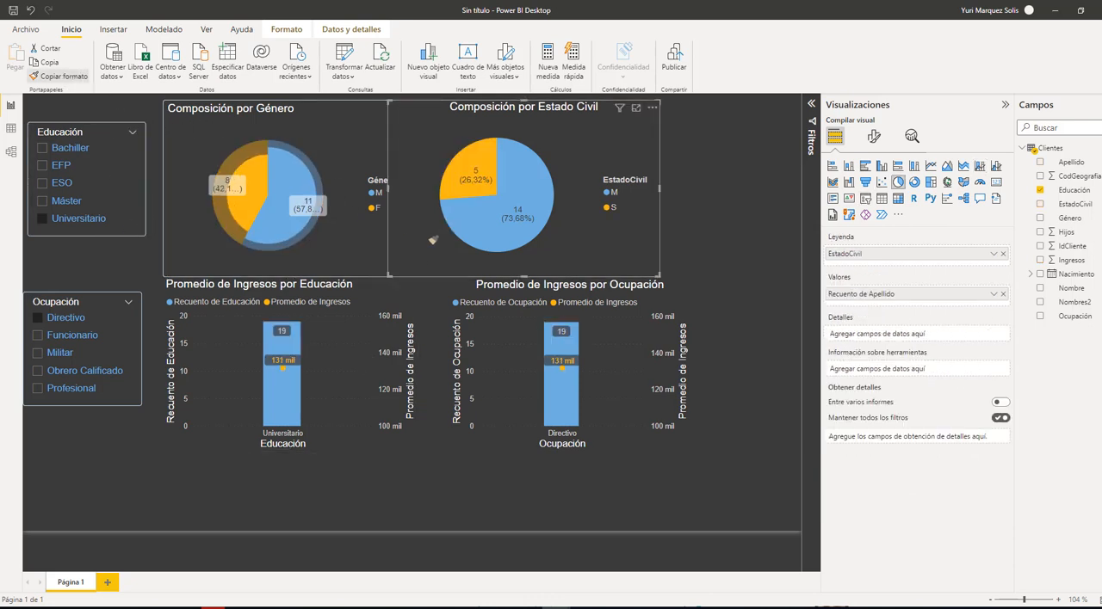
Clear the Universitario selection in the Educación slicer and copy the slicer's formatting onto the Promedio de Ingresos por Educación chart
left_click(214, 440)
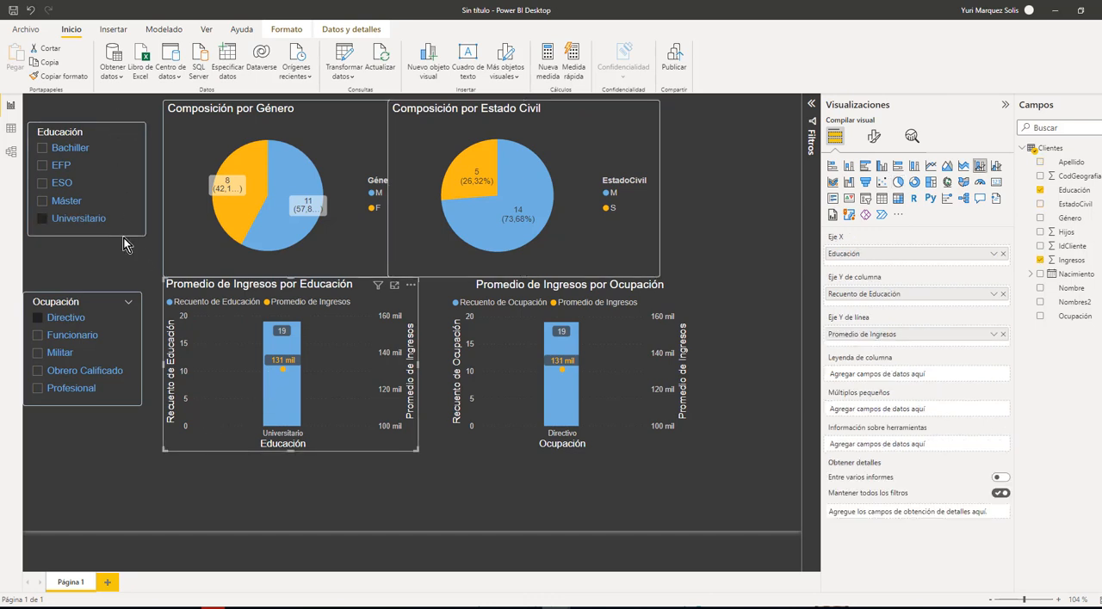
left_click(78, 218)
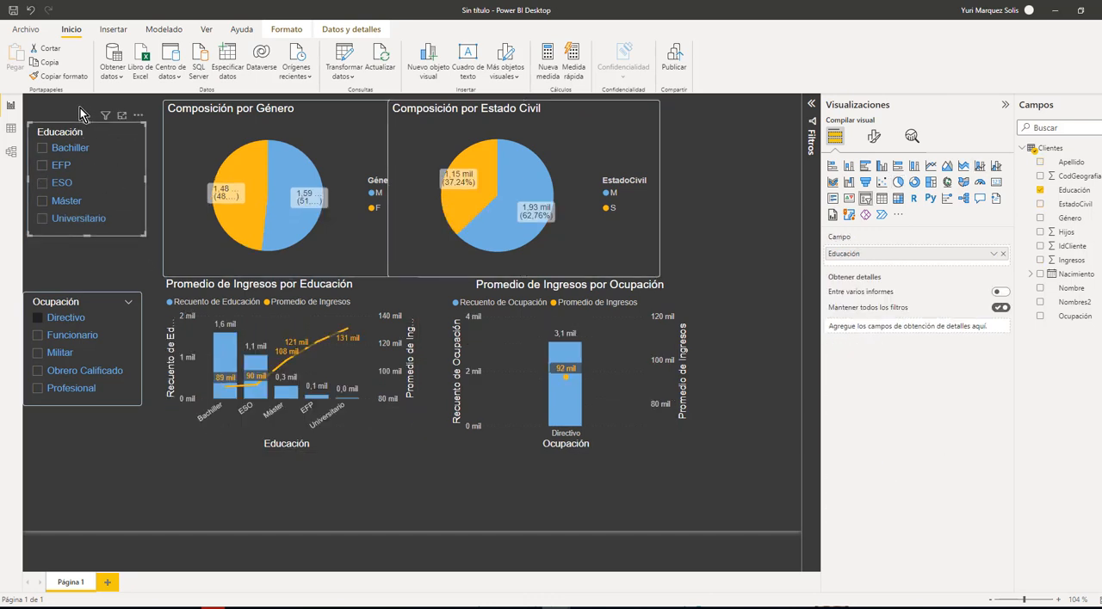
left_click(67, 79)
left_click(188, 426)
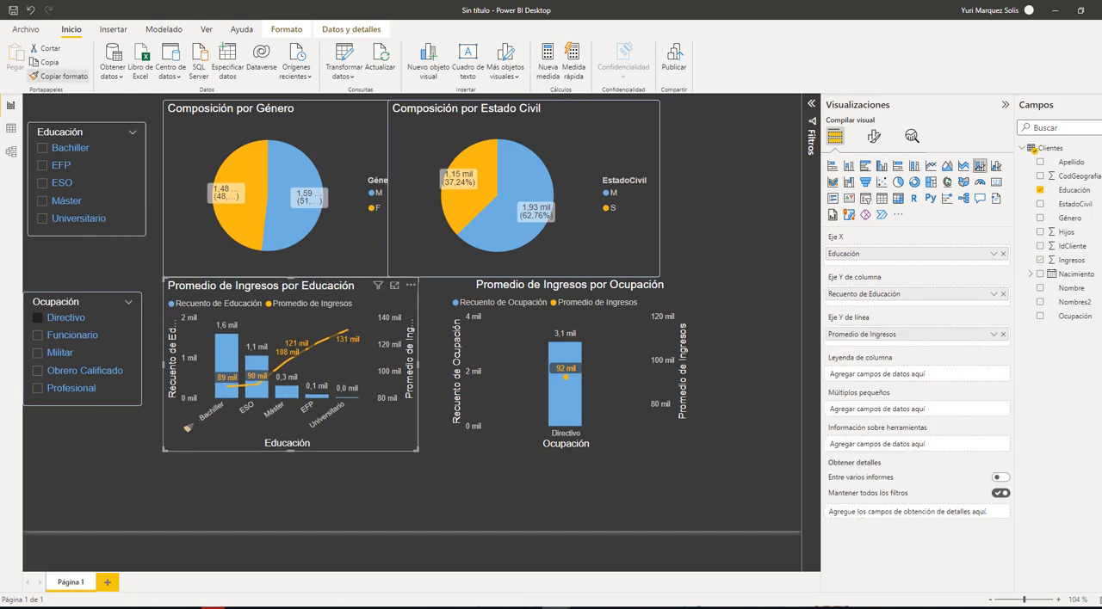
Copy the Educación slicer's formatting onto the Promedio de Ingresos por Ocupación chart and deselect it
left_click(461, 447)
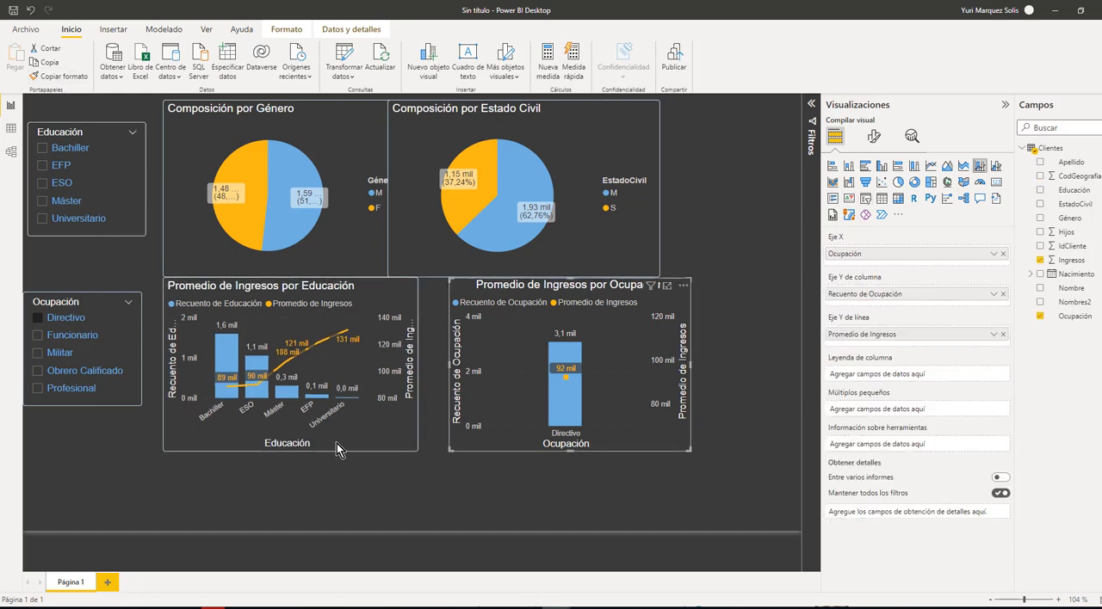
left_click(140, 227)
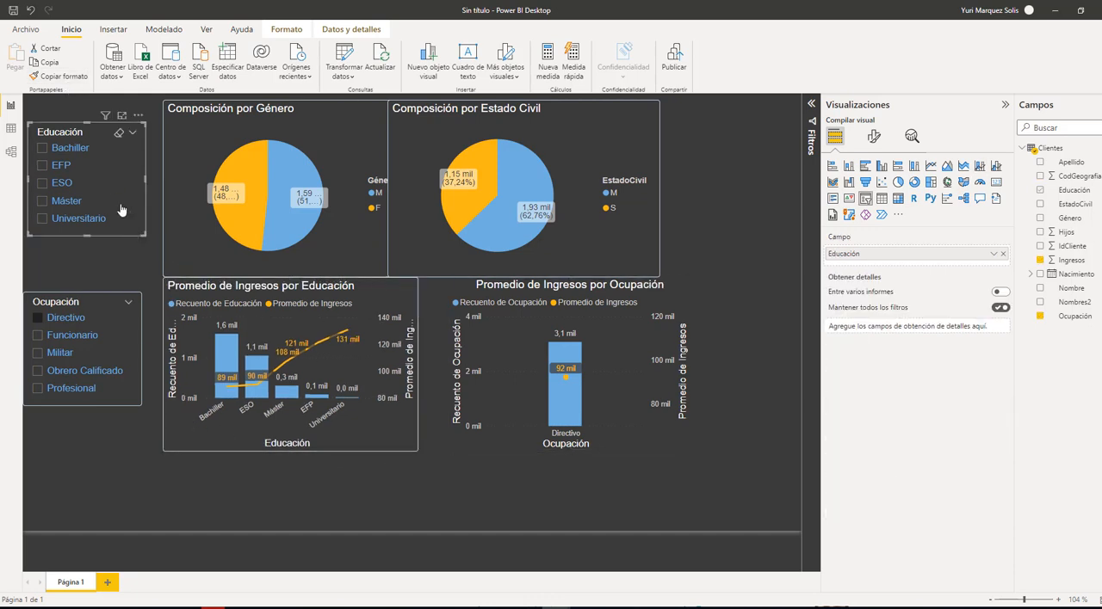
left_click(55, 76)
left_click(478, 441)
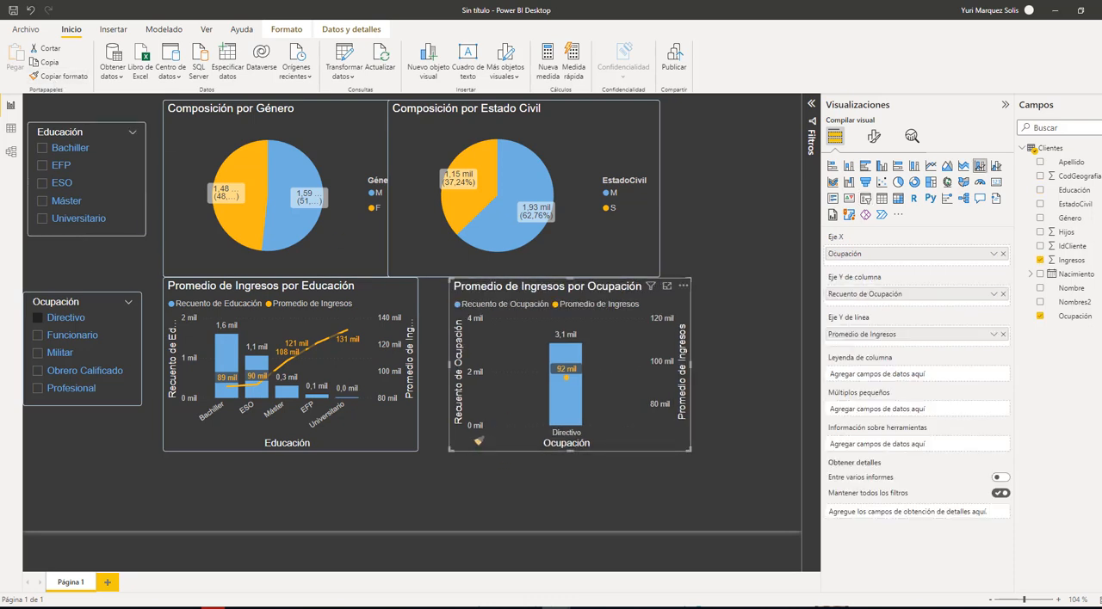
left_click(495, 499)
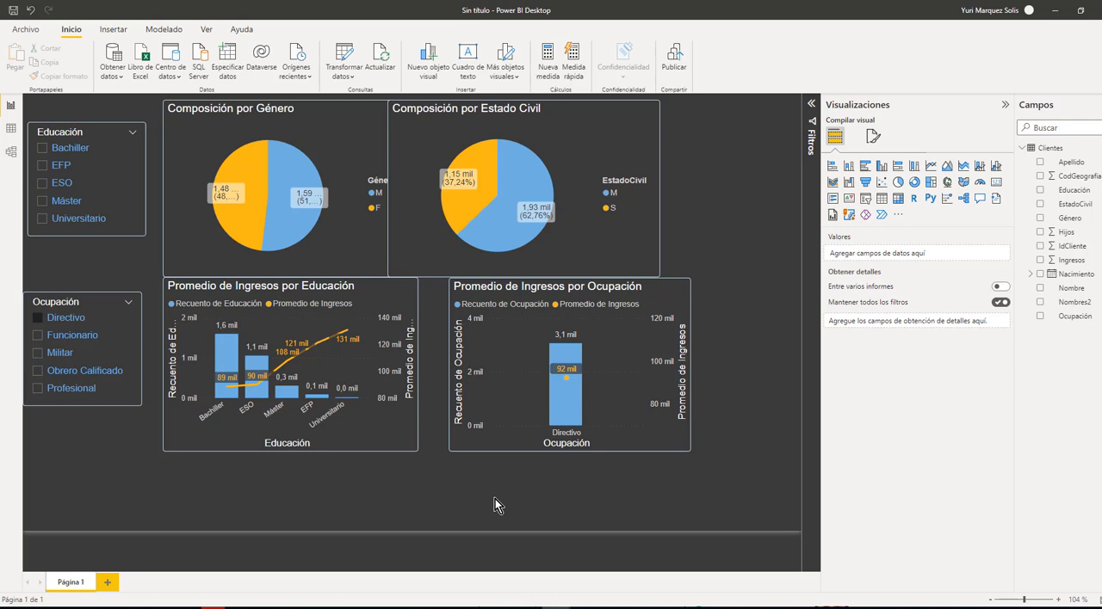
Line up both income charts side by side, level with the top of the Ocupación slicer, and clear that slicer's Directivo selection
left_click_drag(380, 445, 380, 459)
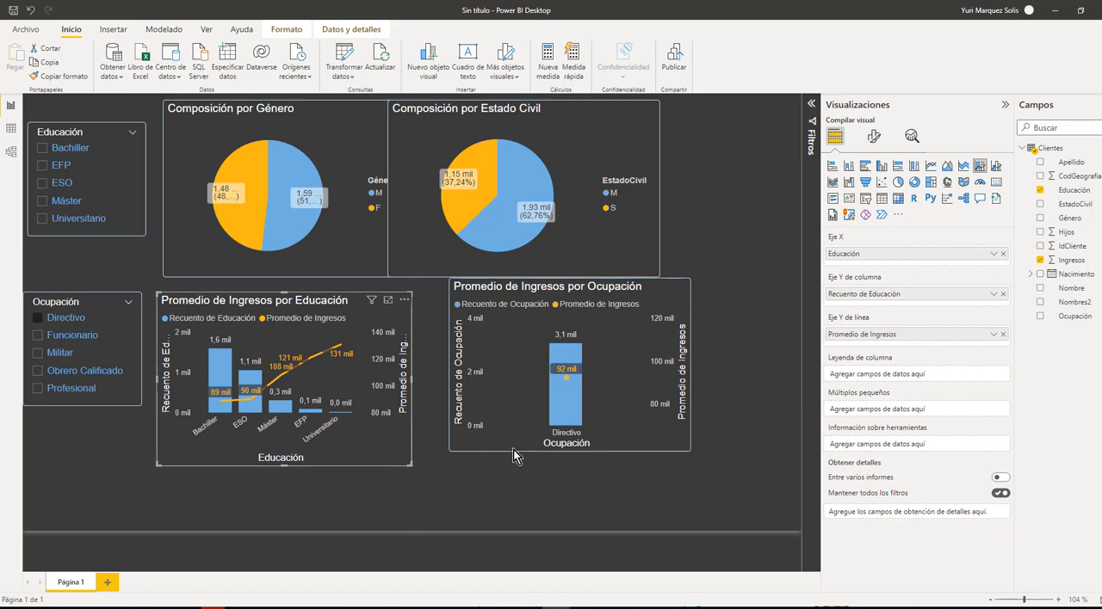
left_click_drag(510, 448, 483, 466)
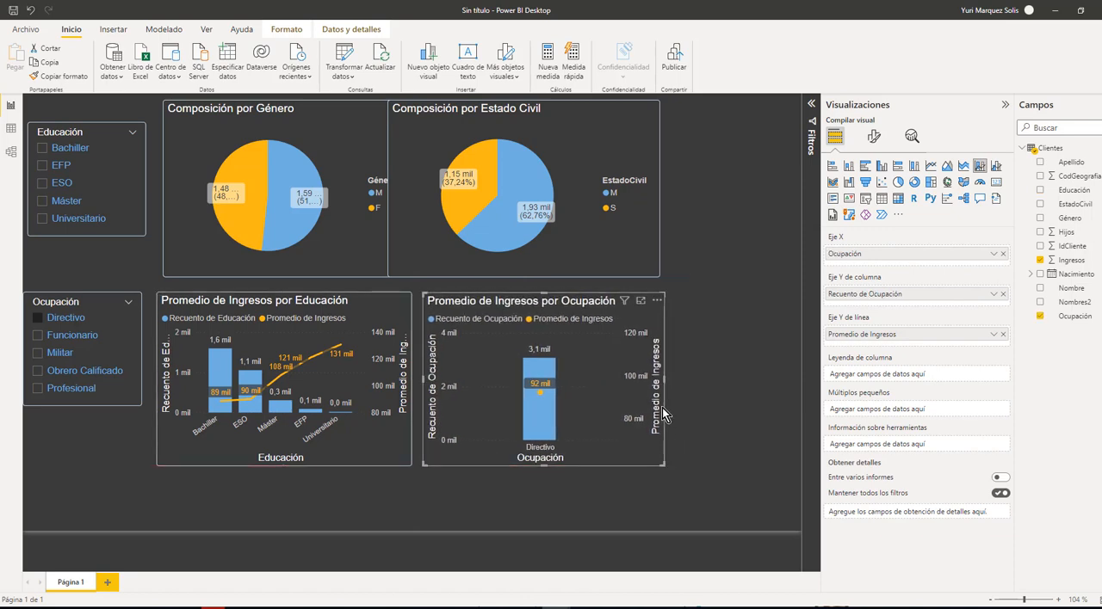
left_click(76, 322)
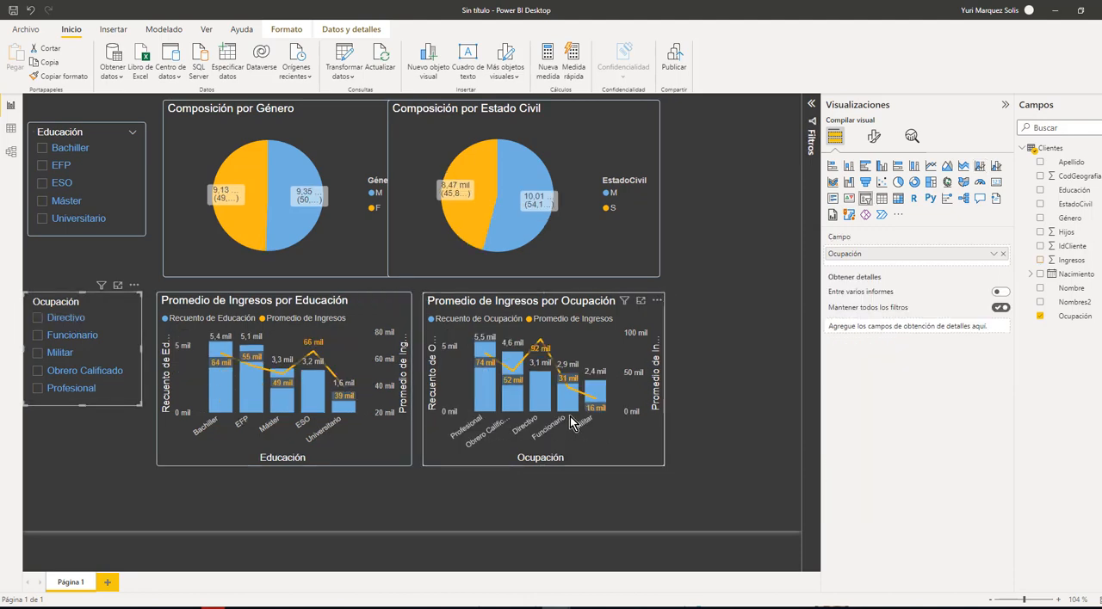
left_click(660, 430)
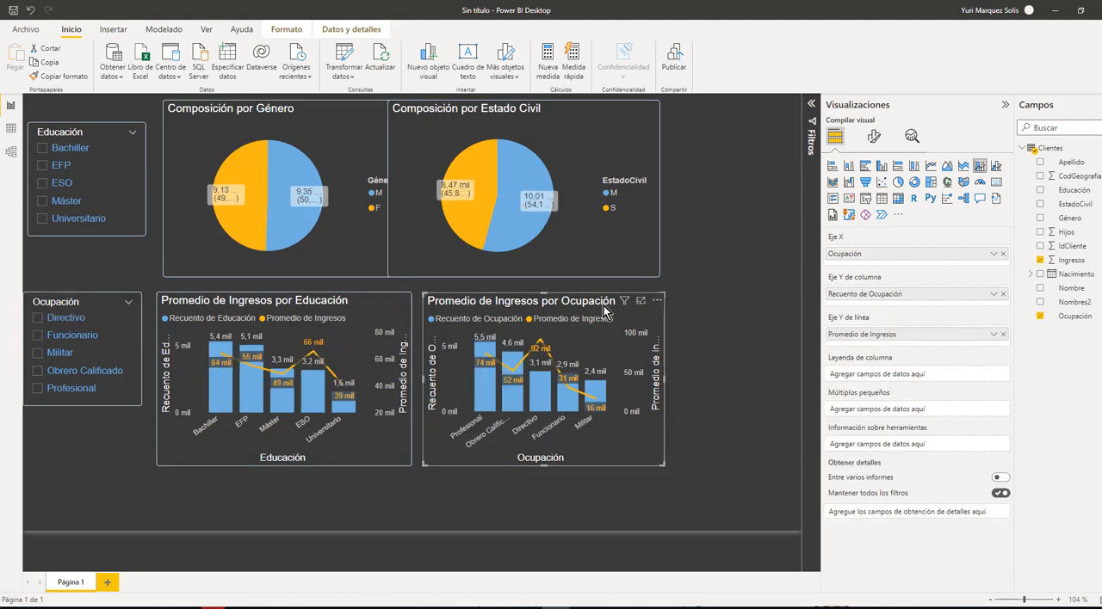
Align the Estado Civil pie's left edge with the Ocupación income chart, and match the Género pie's position and width to the Educación income chart
left_click_drag(608, 266, 631, 270)
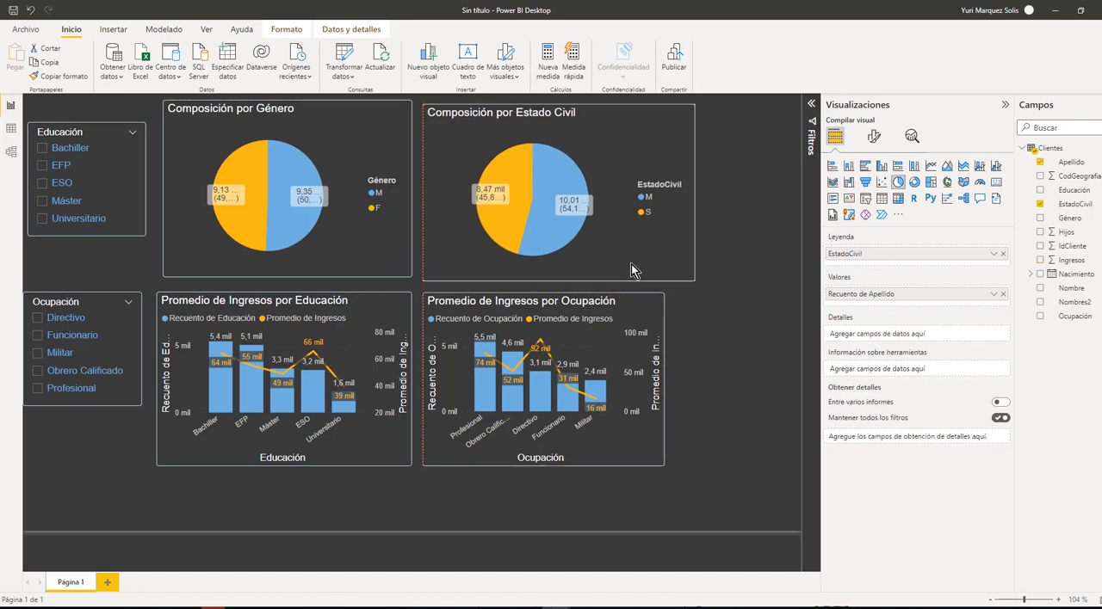
left_click(358, 251)
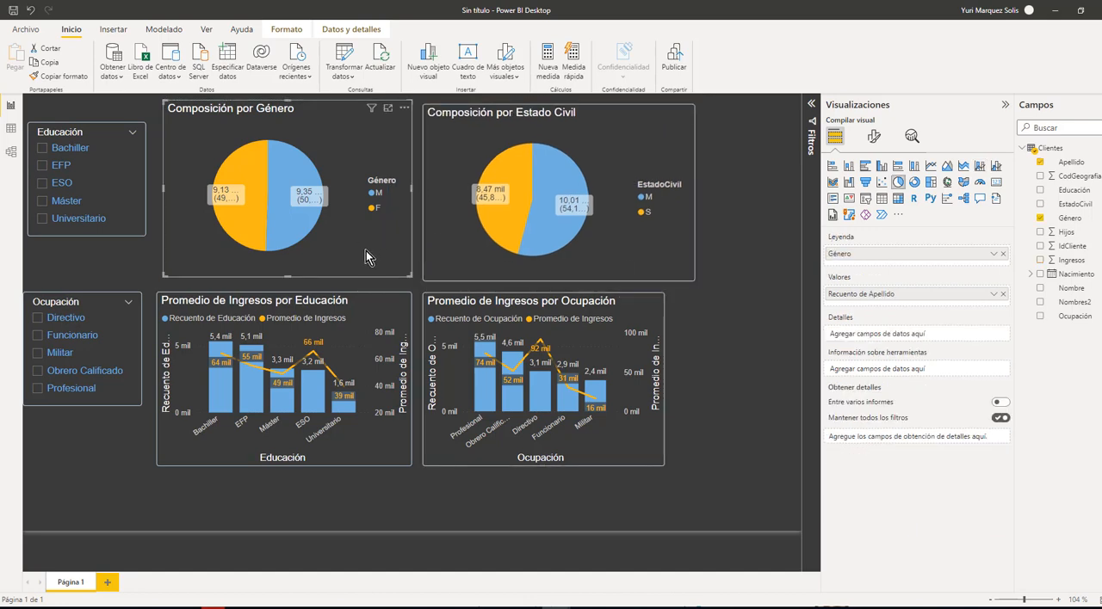
left_click_drag(366, 250, 359, 251)
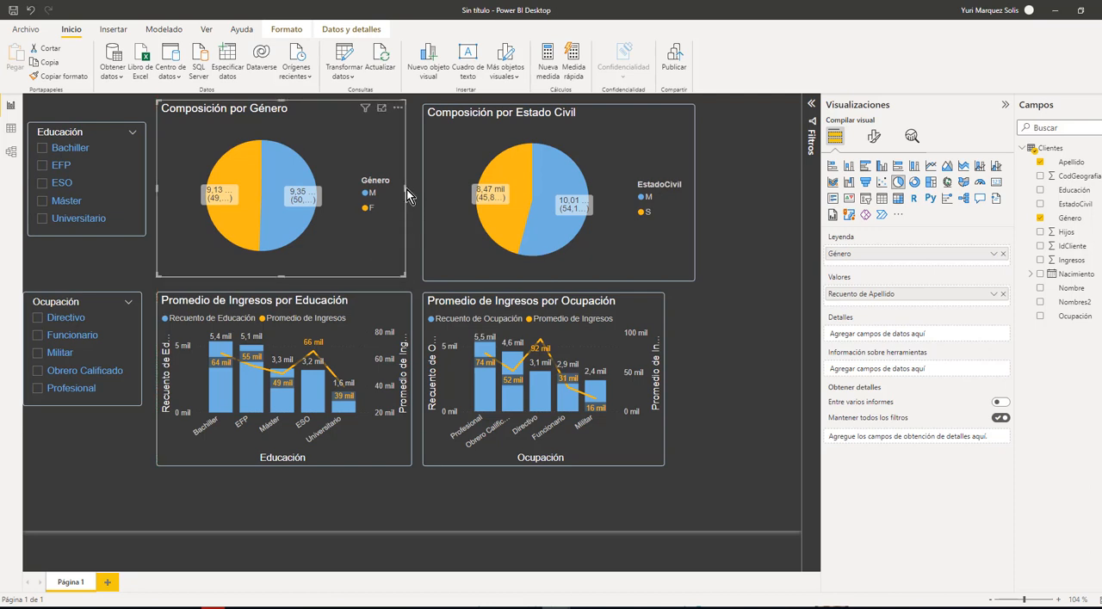
left_click_drag(412, 196, 408, 192)
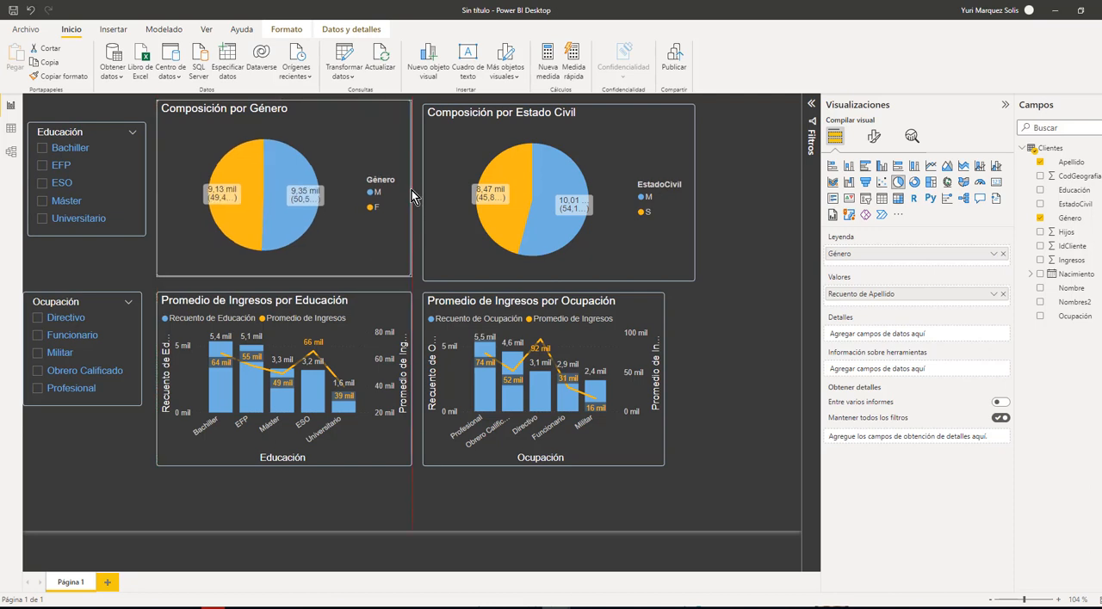
Shorten the Composición por Estado Civil pie chart to the Género pie's lower edge and slightly narrow it
left_click(475, 273)
left_click_drag(560, 280, 563, 276)
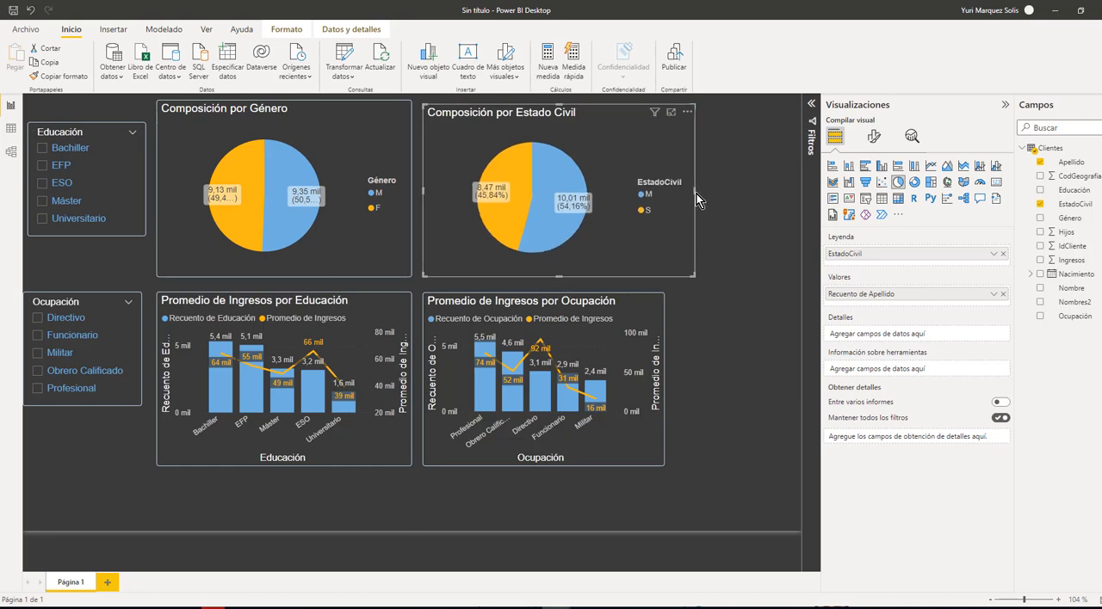
mouse_move(695, 193)
left_mouse_down()
mouse_move(662, 198)
mouse_move(695, 202)
left_mouse_up()
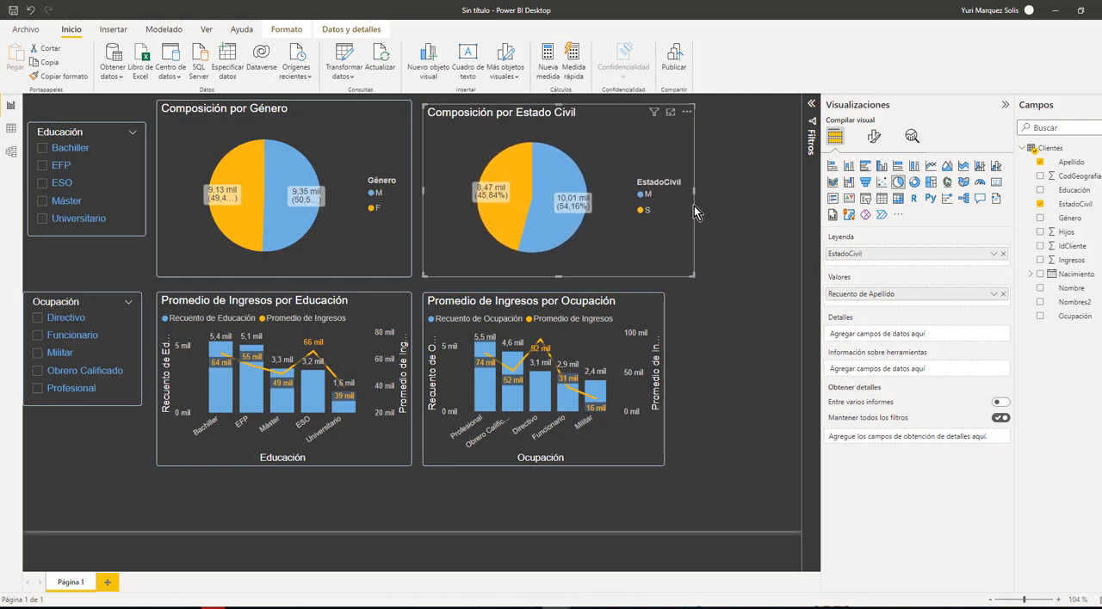
Widen the Promedio de Ingresos por Ocupación chart to match the right edge of the Estado Civil pie chart above
left_click(644, 457)
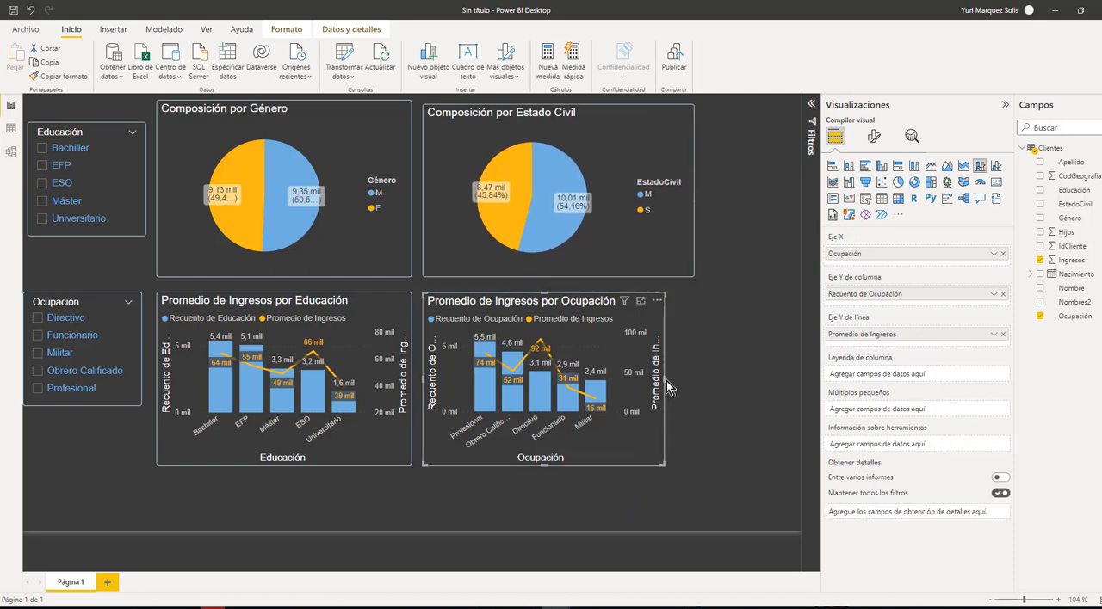
left_click_drag(664, 380, 695, 391)
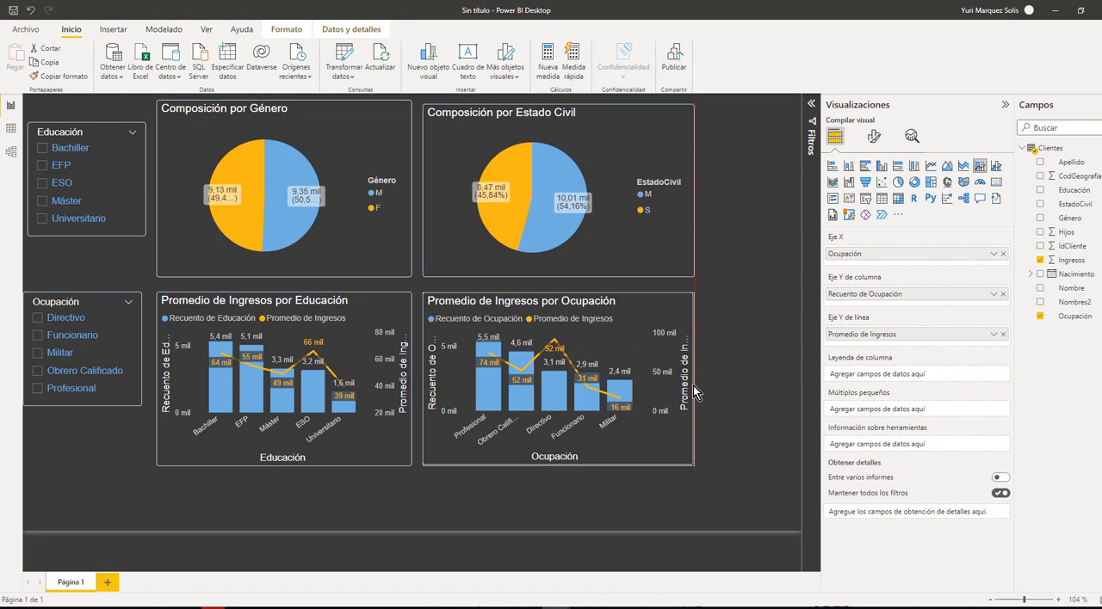
left_click_drag(693, 385, 693, 386)
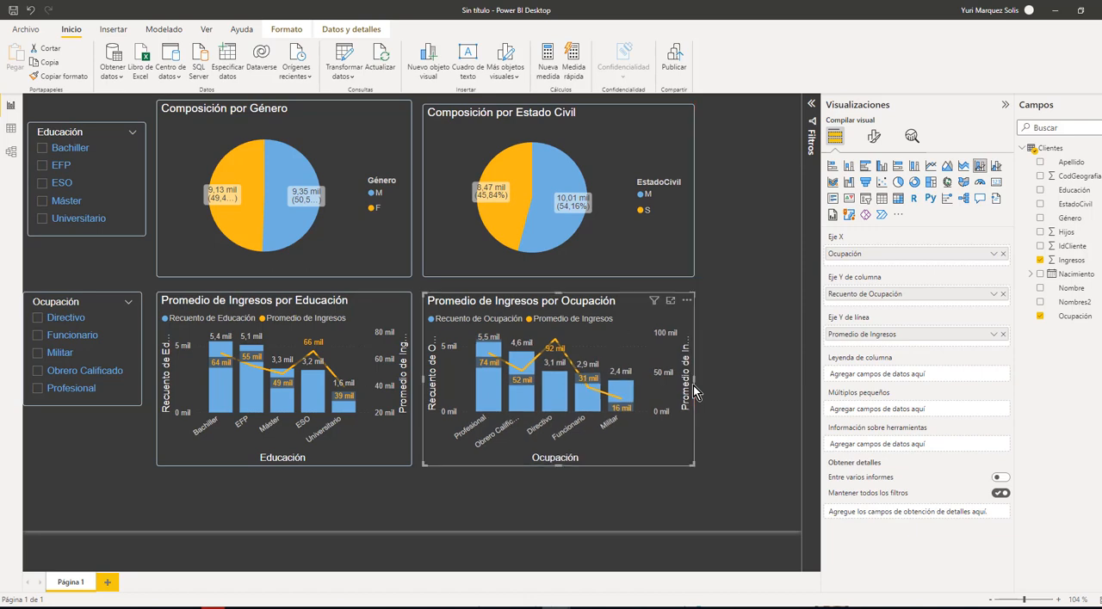